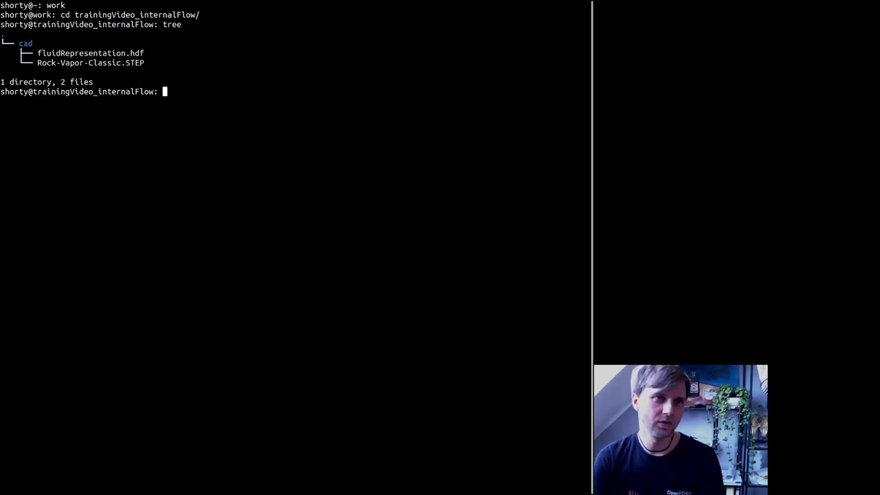
- Launch SALOME from the terminal in the trainingVideo_internalFlow directory
{"action": "type", "text": "salome"}
{"action": "key", "text": "Return"}
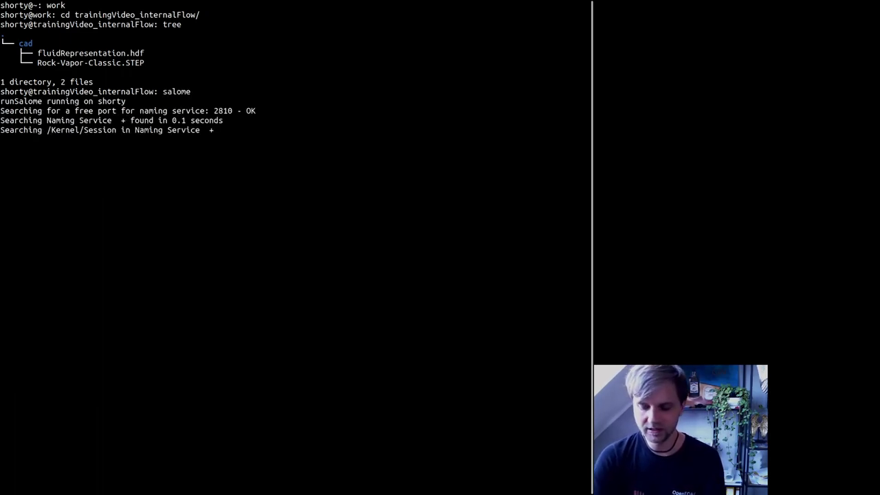
{"action": "key", "text": "F5"}
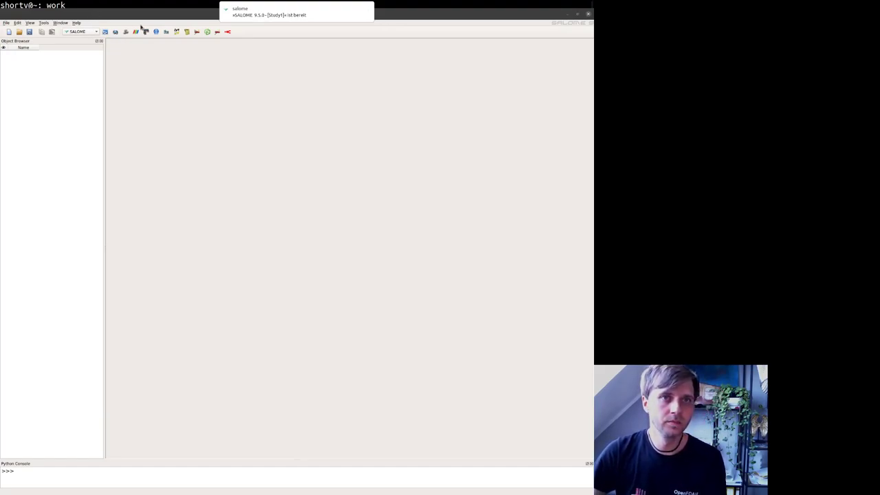
{"action": "left_click", "coordinate": [170, 89]}
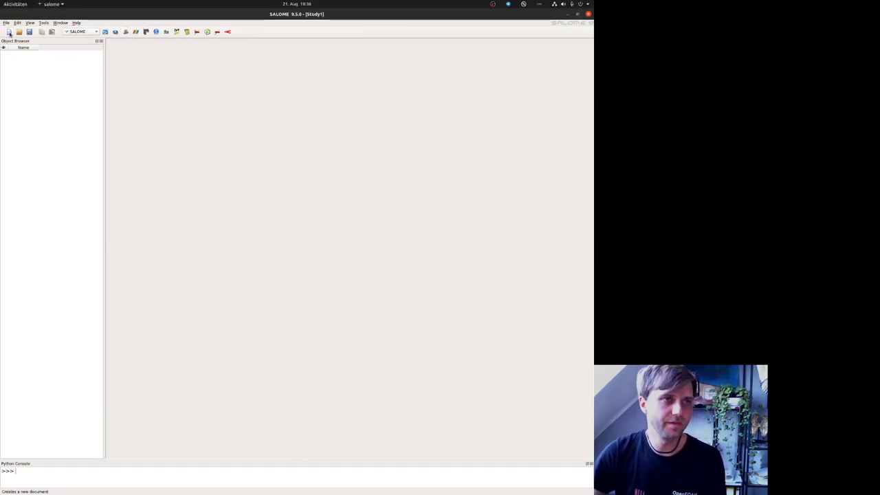
- Open the study fluidRepresentation.hdf from the project's cad folder
{"action": "left_click", "coordinate": [6, 23]}
{"action": "left_click", "coordinate": [7, 25]}
{"action": "left_click", "coordinate": [81, 33]}
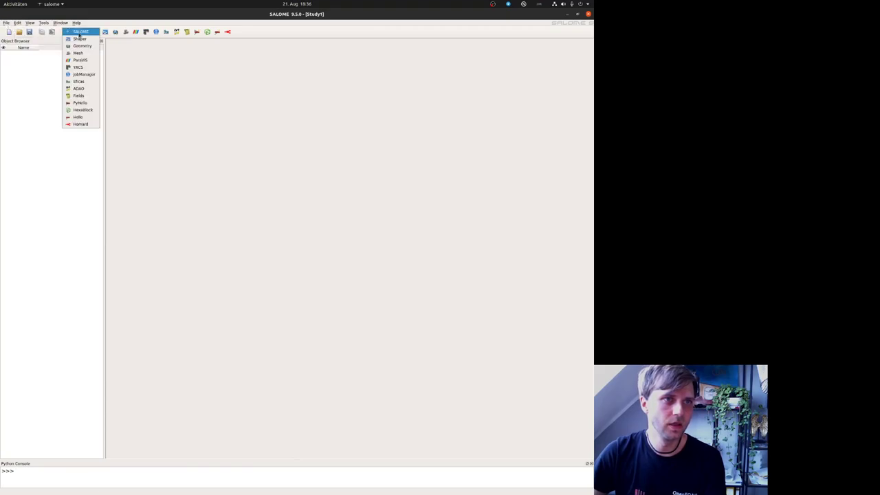
{"action": "left_click", "coordinate": [9, 24]}
{"action": "left_click", "coordinate": [7, 24]}
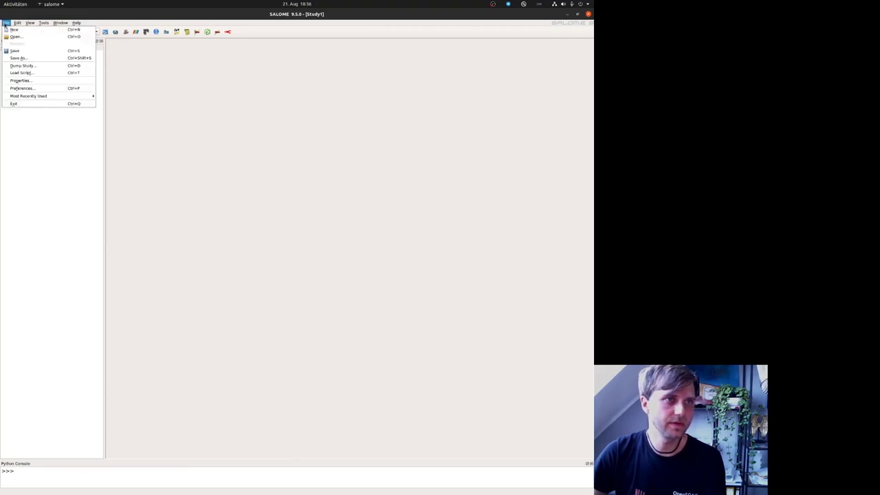
{"action": "left_click", "coordinate": [17, 36]}
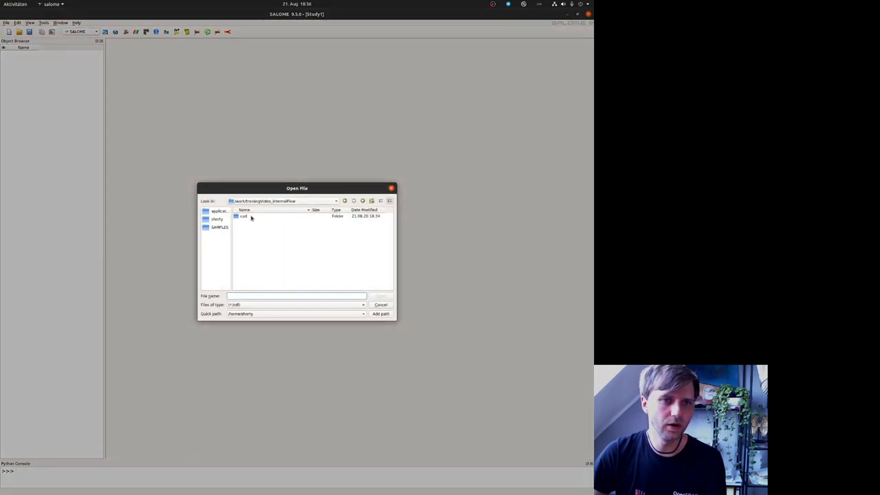
{"action": "double_click", "coordinate": [253, 217]}
- Activate the Geometry module and display only the Fuse_3 shape, fitted to the view
{"action": "left_click", "coordinate": [86, 33]}
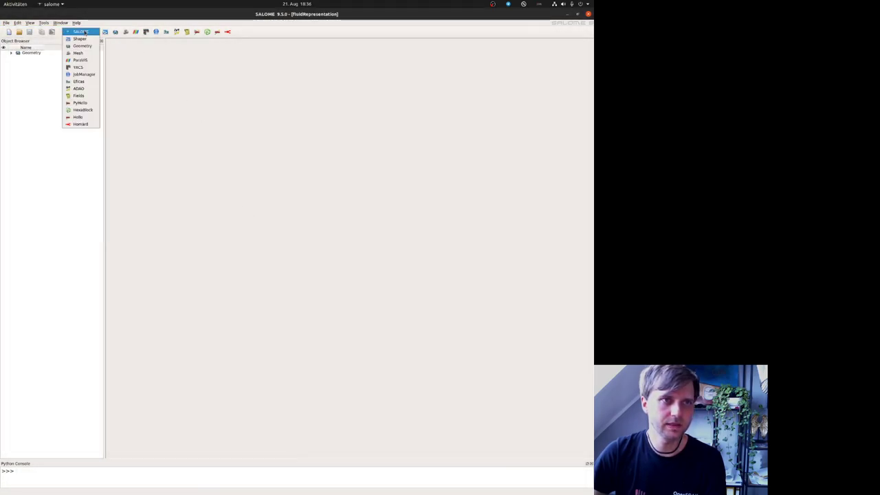
{"action": "left_click", "coordinate": [85, 46]}
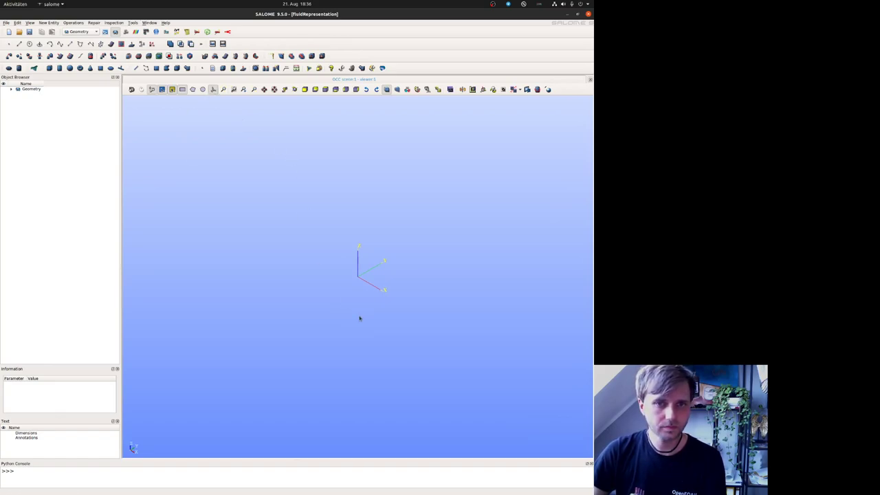
{"action": "left_click", "coordinate": [16, 89]}
{"action": "left_click", "coordinate": [11, 88]}
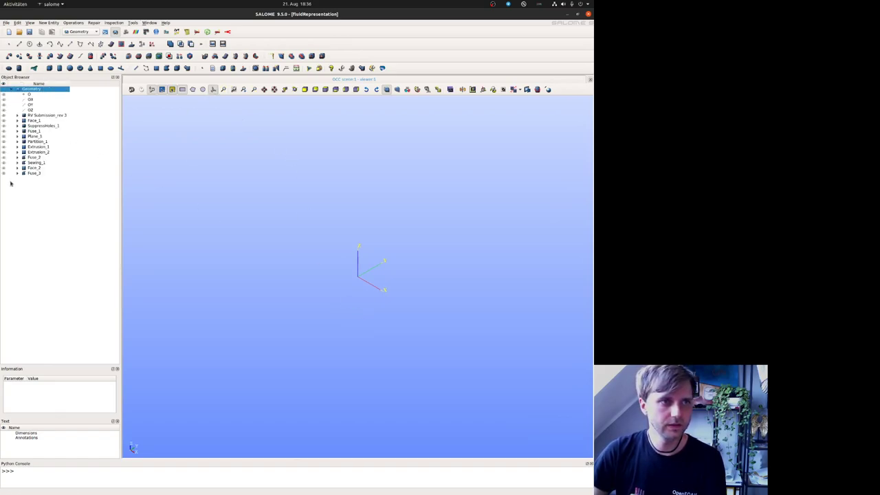
{"action": "left_click", "coordinate": [4, 173]}
{"action": "left_click", "coordinate": [223, 89]}
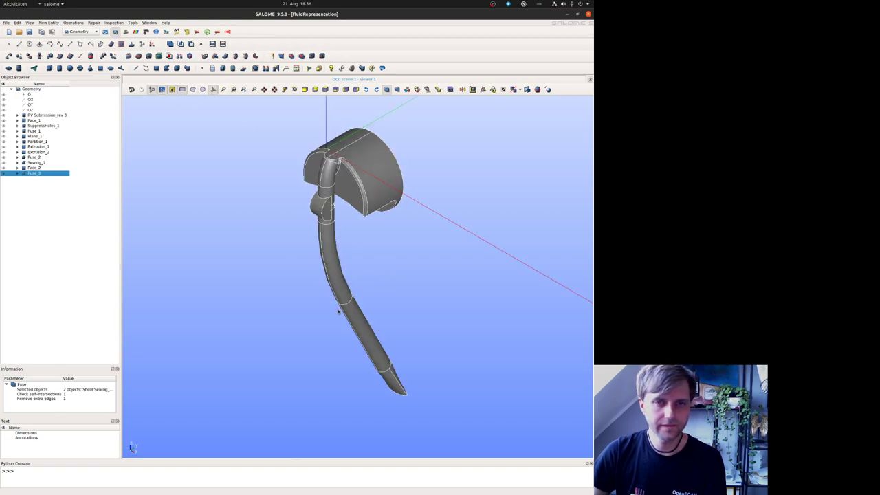
- Examine the Fuse_3 fluid shape, including its round chamber and the open end of the curved pipe
{"action": "left_click", "coordinate": [138, 113]}
{"action": "left_click", "coordinate": [141, 90]}
{"action": "left_click_drag", "start_coordinate": [330, 179], "coordinate": [305, 334]}
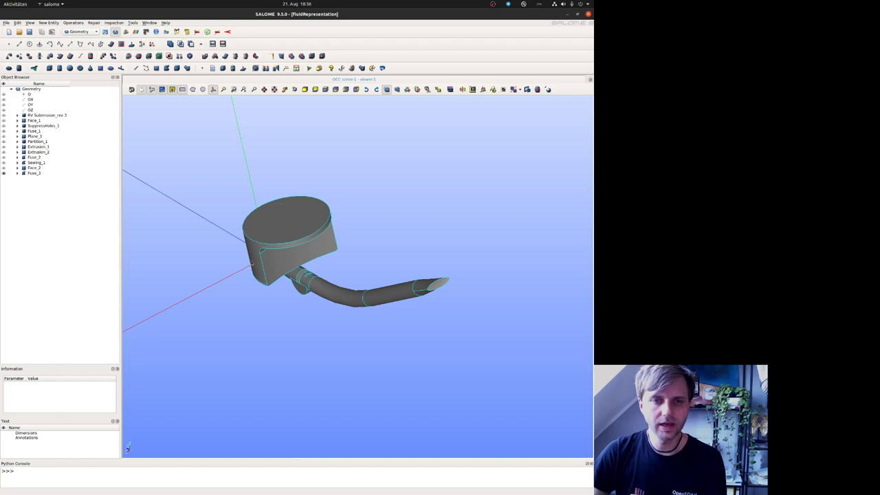
{"action": "middle_click_drag", "start_coordinate": [253, 264], "coordinate": [281, 284]}
{"action": "scroll", "coordinate": [237, 275], "scroll_direction": "up", "scroll_amount": 4}
{"action": "scroll", "coordinate": [408, 312], "scroll_direction": "down", "scroll_amount": 2}
{"action": "middle_click_drag", "start_coordinate": [409, 312], "coordinate": [307, 301]}
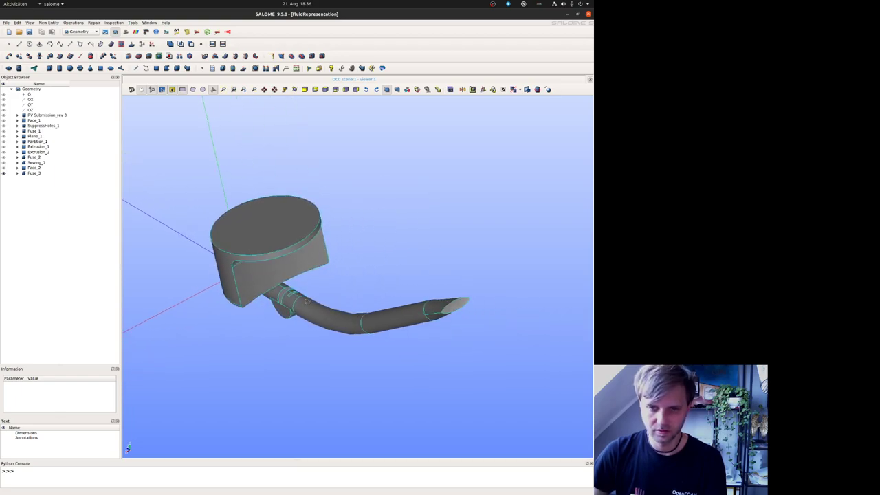
{"action": "left_click_drag", "start_coordinate": [307, 302], "coordinate": [313, 300]}
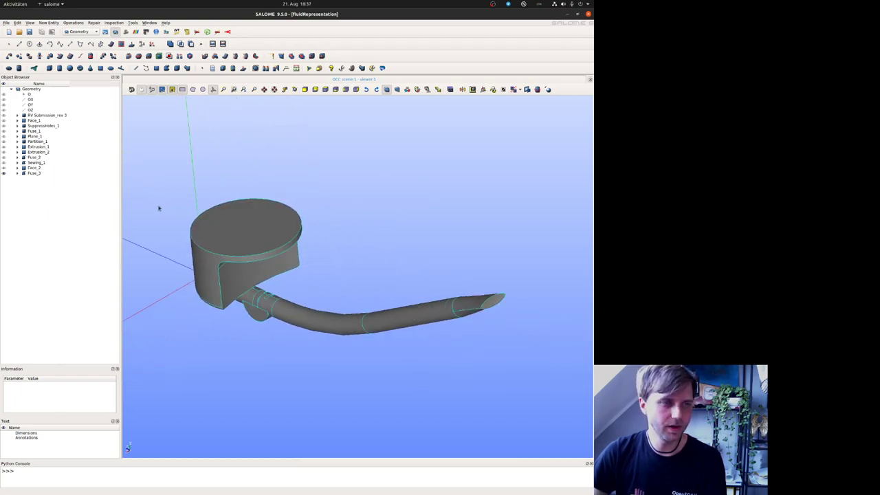
- Build a solid from the Fuse_3 shell and save the study
{"action": "left_click", "coordinate": [47, 175]}
{"action": "left_click", "coordinate": [31, 254]}
{"action": "left_click", "coordinate": [42, 176]}
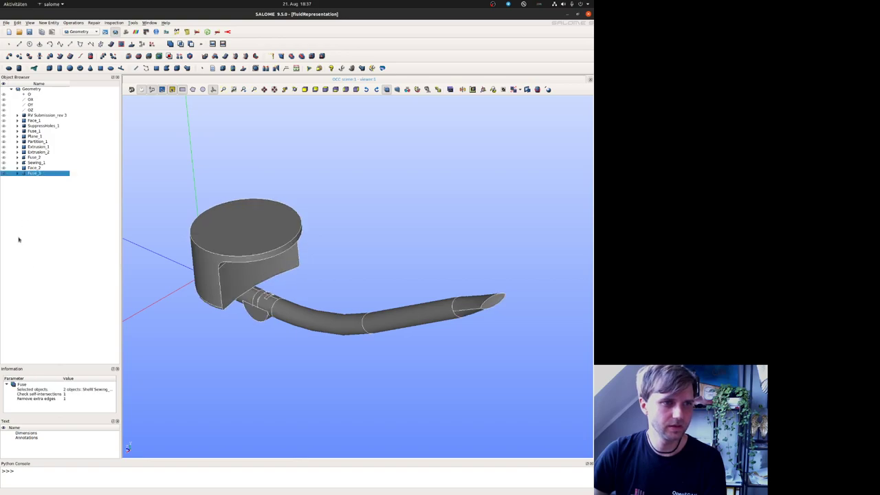
{"action": "left_click", "coordinate": [23, 241]}
{"action": "left_click", "coordinate": [40, 173]}
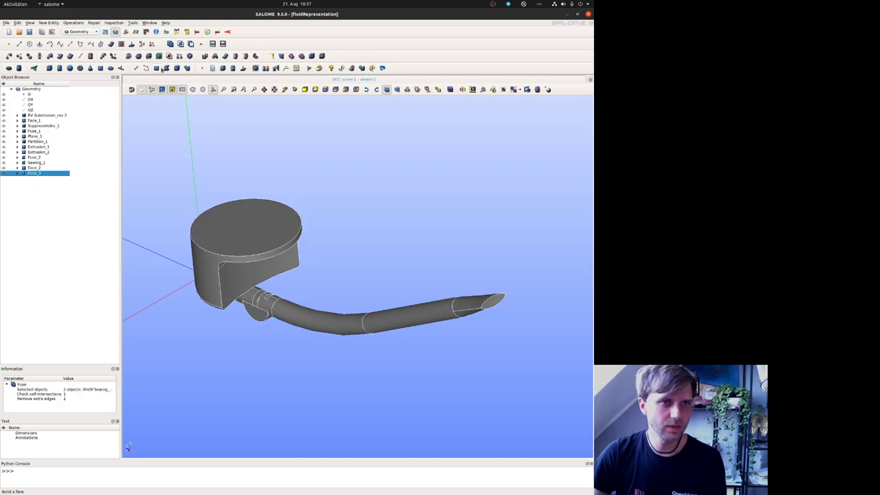
{"action": "left_click", "coordinate": [176, 68]}
{"action": "left_click", "coordinate": [251, 288]}
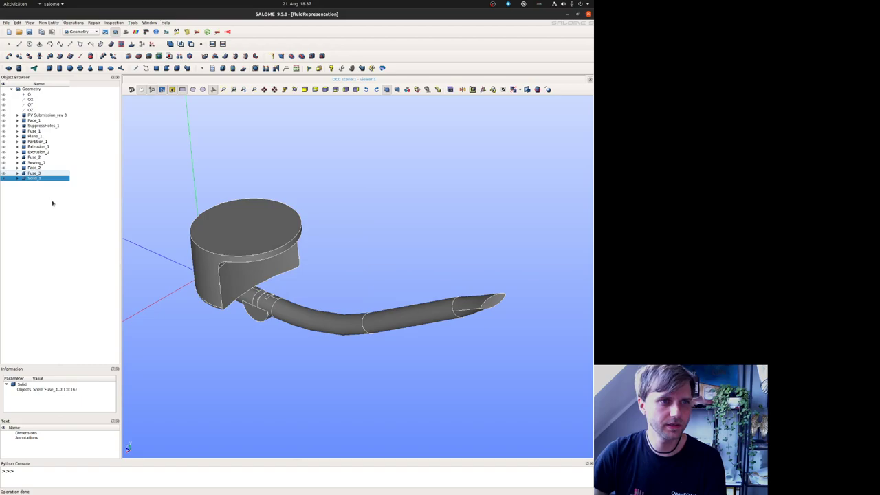
{"action": "key", "text": "ctrl+s"}
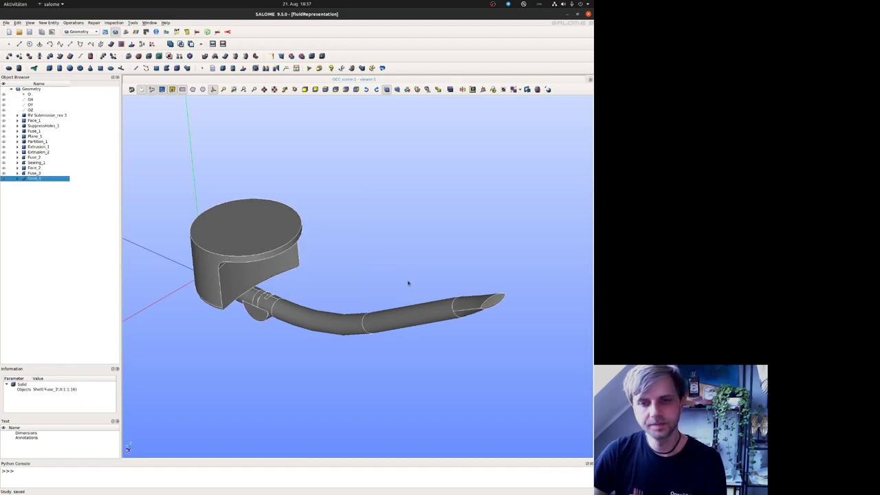
- Export the new solid to the cad folder as a STEP file named smokingPipe with length units in meter
{"action": "mouse_move", "coordinate": [408, 283]}
{"action": "right_mouse_down", "text": "ctrl"}
{"action": "mouse_move", "coordinate": [411, 264]}
{"action": "mouse_move", "coordinate": [403, 277]}
{"action": "right_mouse_up", "text": "ctrl"}
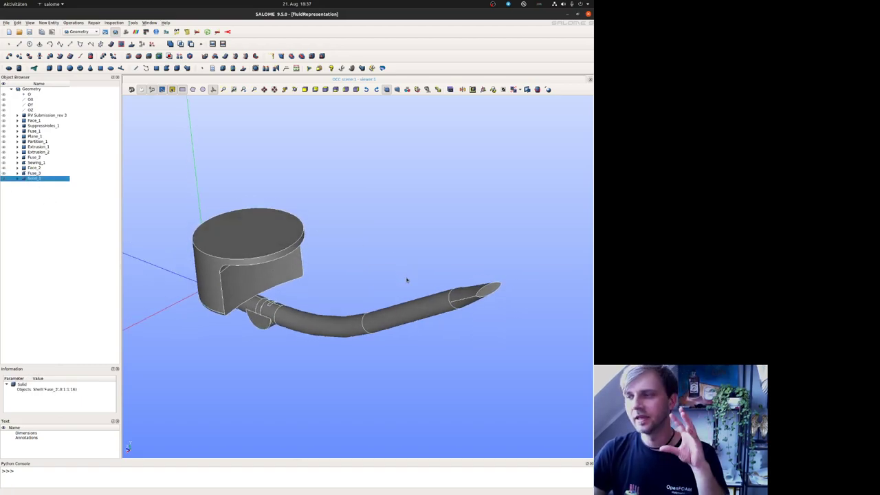
{"action": "left_click", "coordinate": [33, 189]}
{"action": "left_click", "coordinate": [18, 178]}
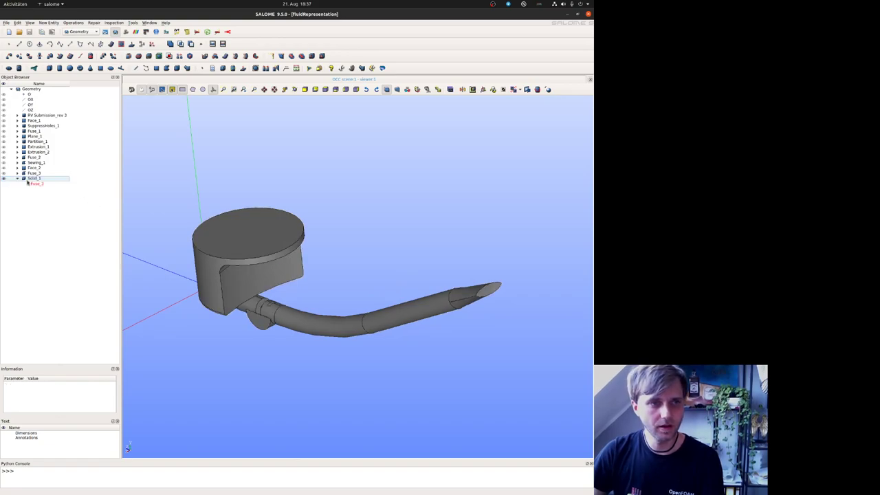
{"action": "left_click", "coordinate": [27, 180]}
{"action": "left_click", "coordinate": [6, 22]}
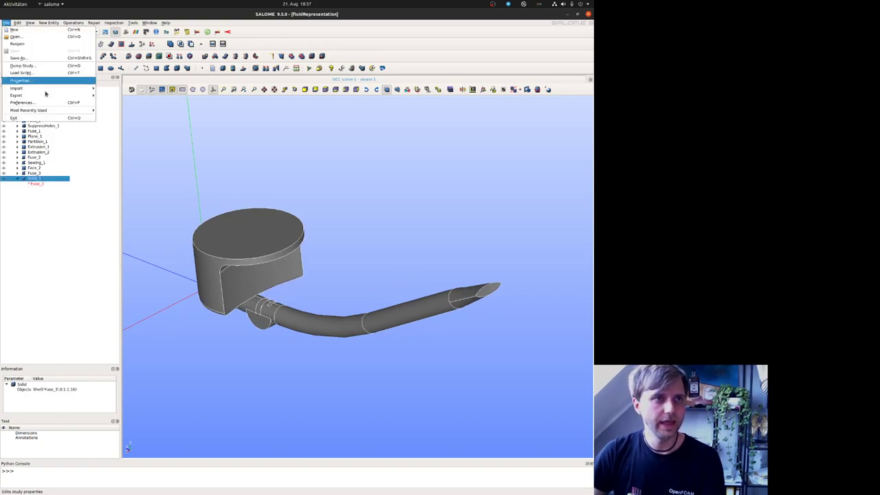
{"action": "mouse_move", "coordinate": [45, 95]}
{"action": "left_click", "coordinate": [113, 101]}
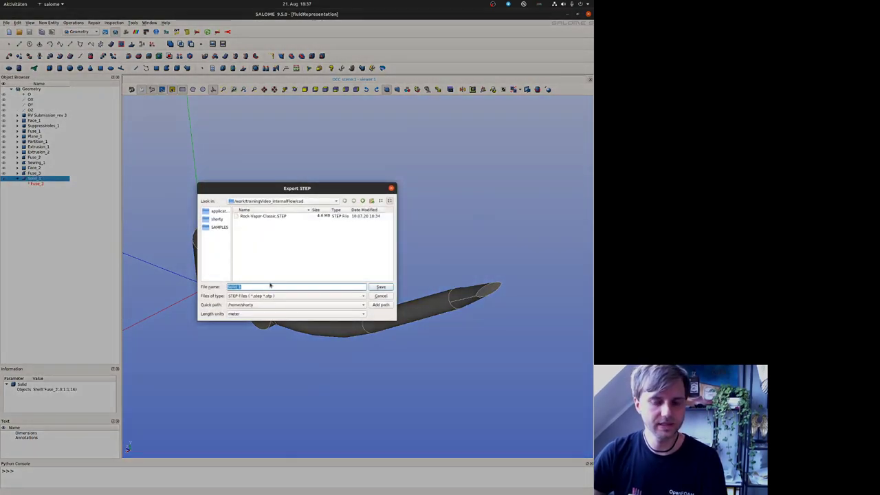
{"action": "type", "text": "flu"}
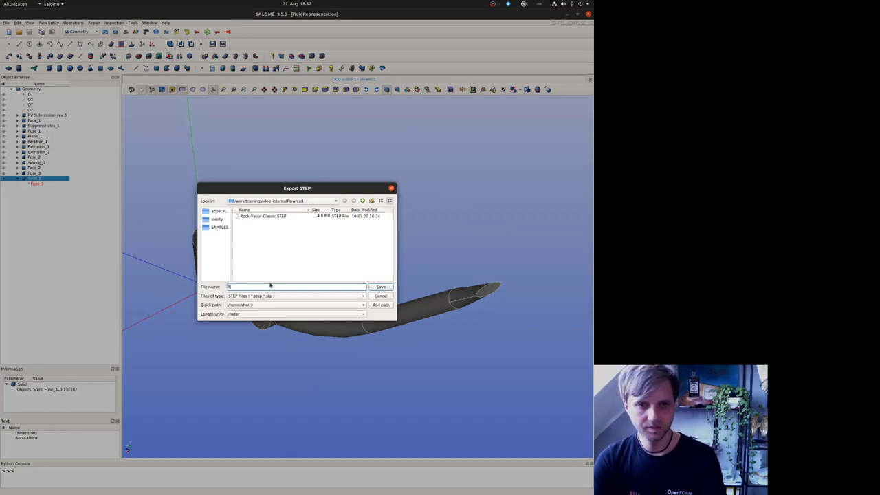
{"action": "type", "text": "smokingPipe"}
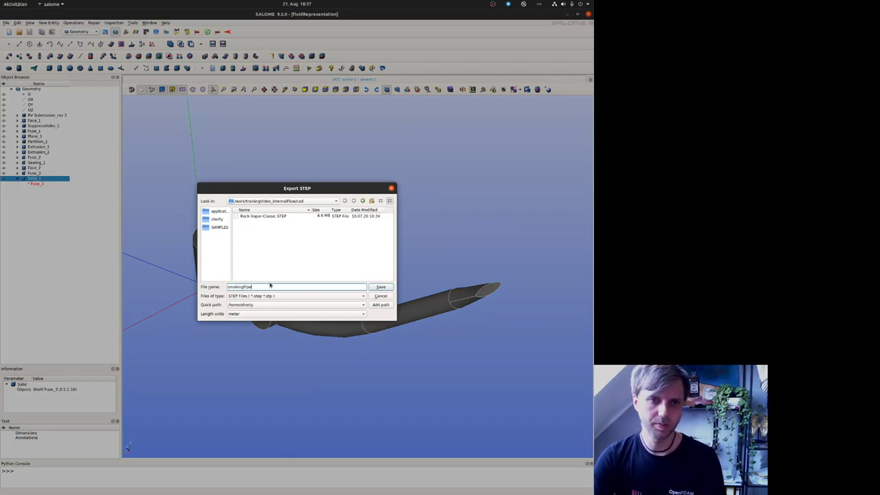
{"action": "key", "text": "Return"}
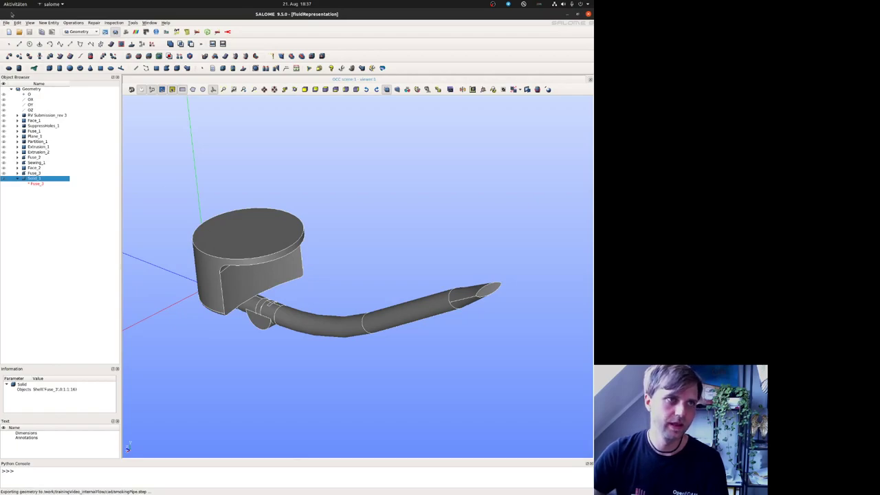
- Create a new study and activate the Geometry module in it
{"action": "left_click", "coordinate": [8, 33]}
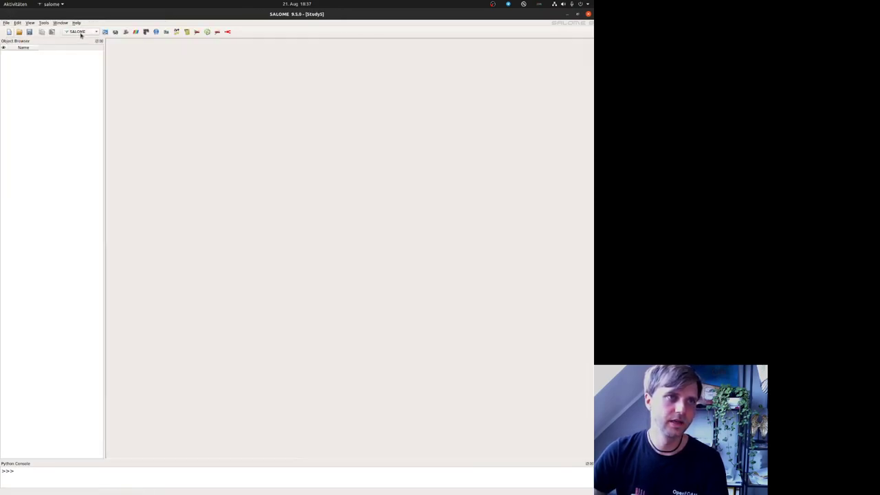
{"action": "left_click", "coordinate": [80, 31]}
{"action": "left_click", "coordinate": [77, 42]}
- Import smokingPipe.step from the cad folder and fit the model to the view
{"action": "left_click", "coordinate": [5, 22]}
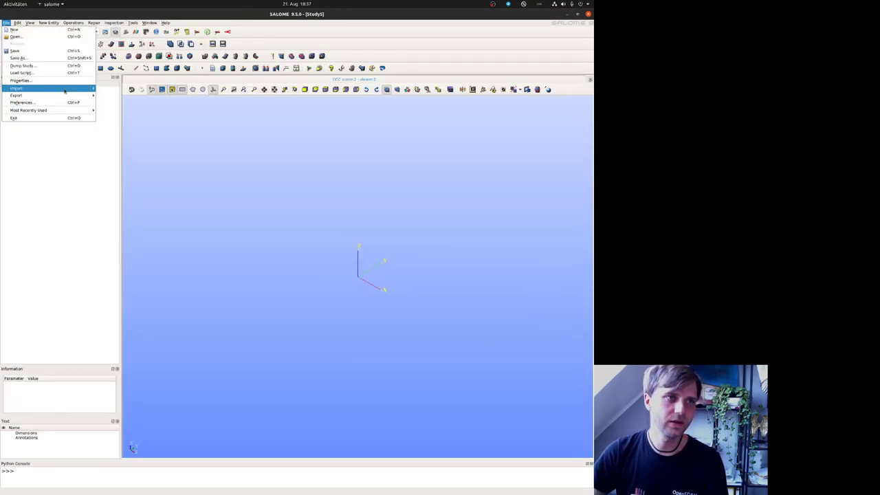
{"action": "mouse_move", "coordinate": [64, 91]}
{"action": "left_click", "coordinate": [111, 103]}
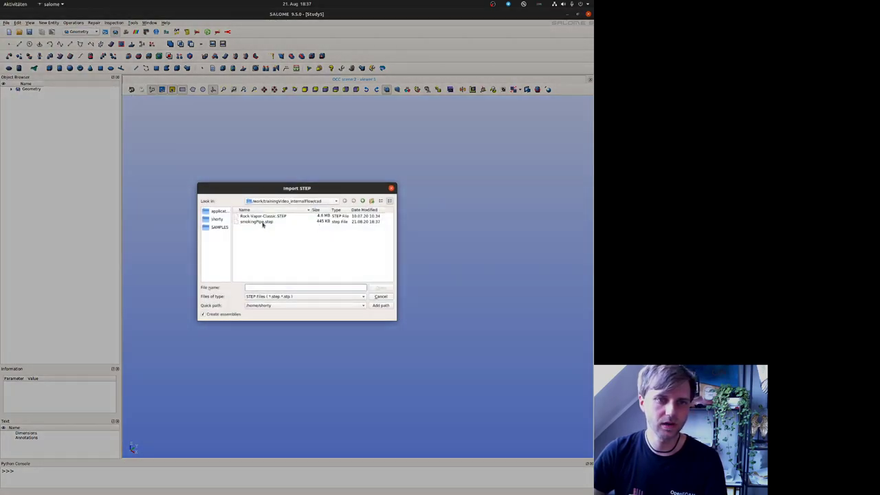
{"action": "double_click", "coordinate": [262, 224]}
{"action": "left_click", "coordinate": [221, 90]}
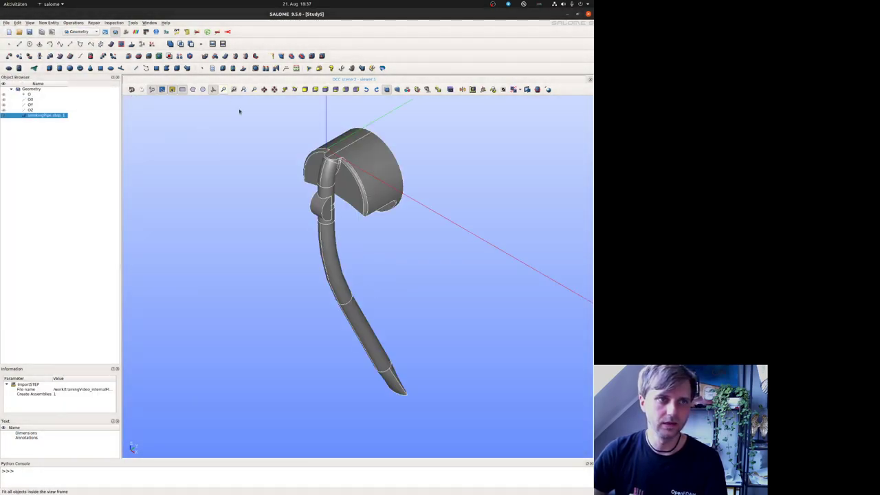
{"action": "left_click", "coordinate": [294, 213]}
{"action": "left_click", "coordinate": [141, 90]}
{"action": "left_click_drag", "start_coordinate": [189, 126], "coordinate": [364, 290]}
- Create a face group named outlet on smokingPipe.step_1 from the end face of the pipe's mouthpiece
{"action": "left_click", "coordinate": [45, 115]}
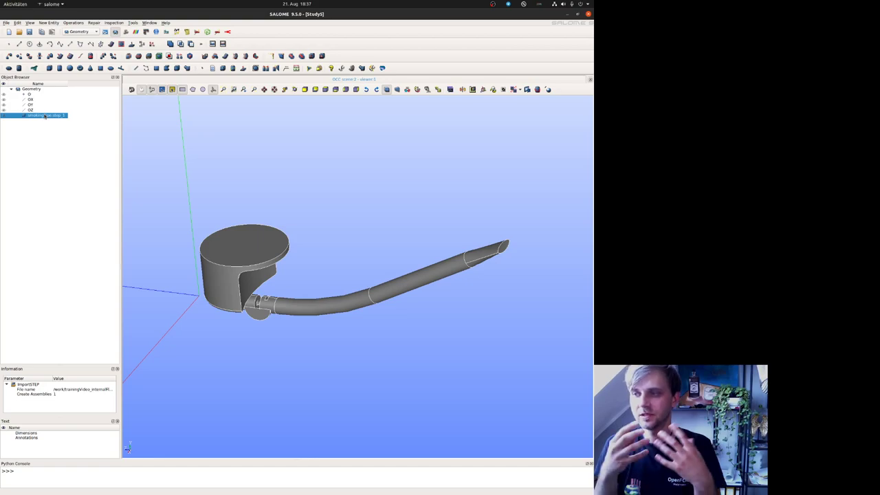
{"action": "right_click", "coordinate": [45, 115]}
{"action": "left_click", "coordinate": [74, 132]}
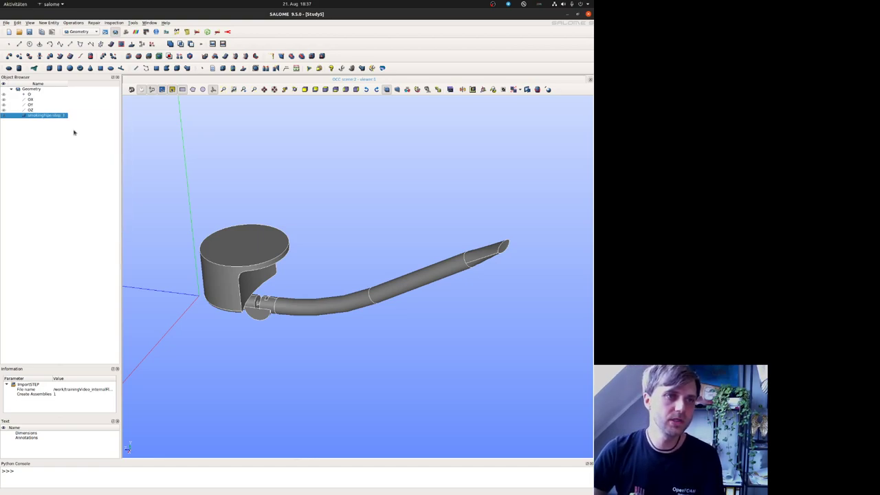
{"action": "left_click_drag", "start_coordinate": [302, 157], "coordinate": [100, 228], "text": "super"}
{"action": "left_click", "coordinate": [176, 207]}
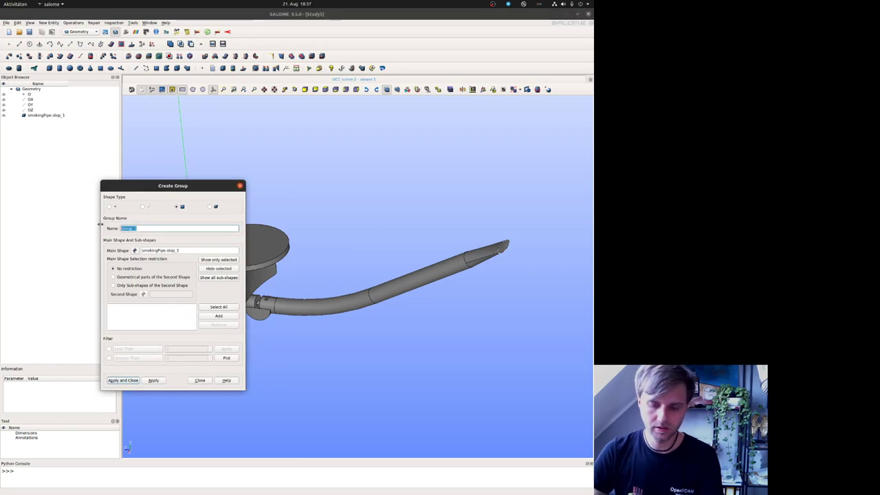
{"action": "type", "text": "outlet"}
{"action": "left_click_drag", "start_coordinate": [201, 186], "coordinate": [377, 152]}
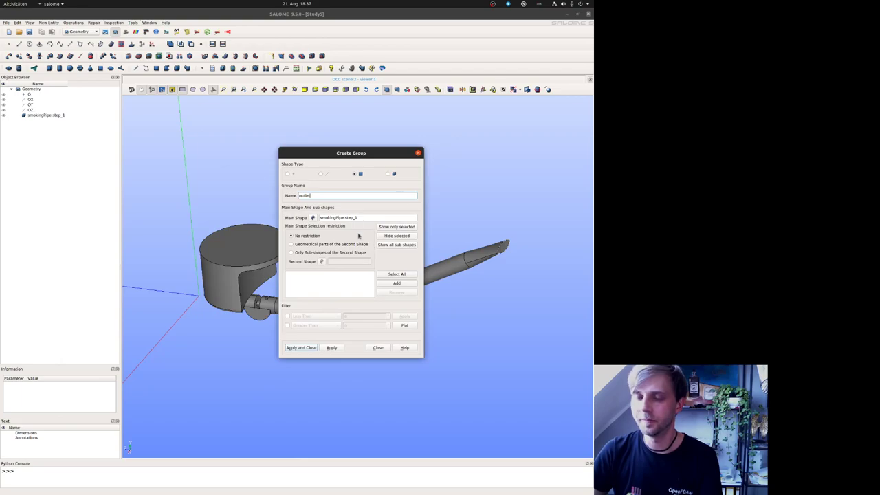
{"action": "left_click", "coordinate": [396, 282]}
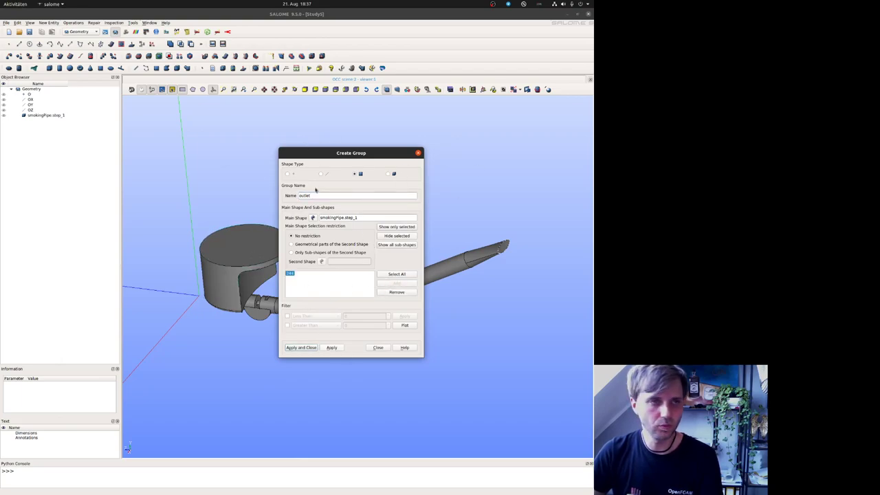
{"action": "mouse_move", "coordinate": [367, 148]}
{"action": "left_mouse_down"}
{"action": "mouse_move", "coordinate": [304, 139]}
{"action": "mouse_move", "coordinate": [370, 142]}
{"action": "left_mouse_up"}
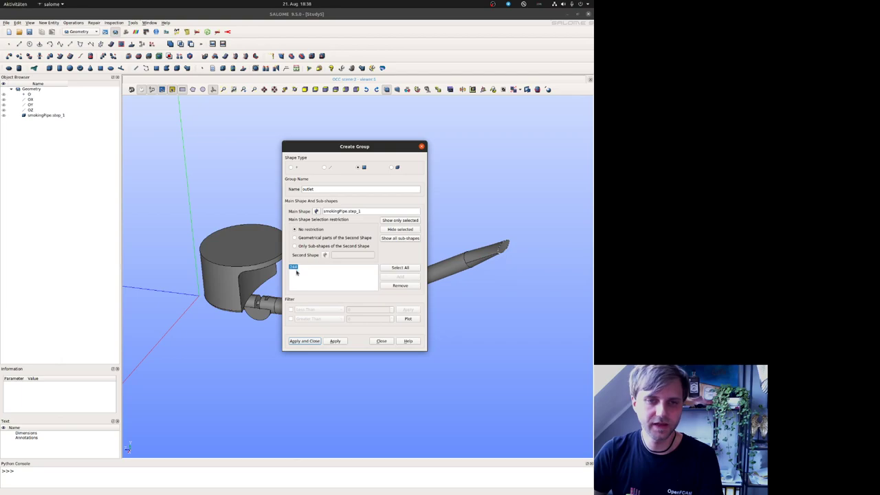
{"action": "double_click", "coordinate": [334, 189]}
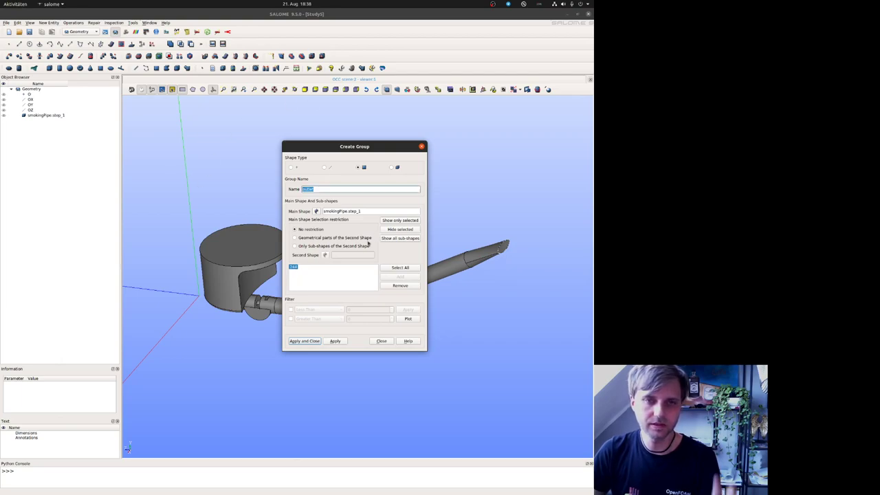
{"action": "left_click", "coordinate": [335, 341]}
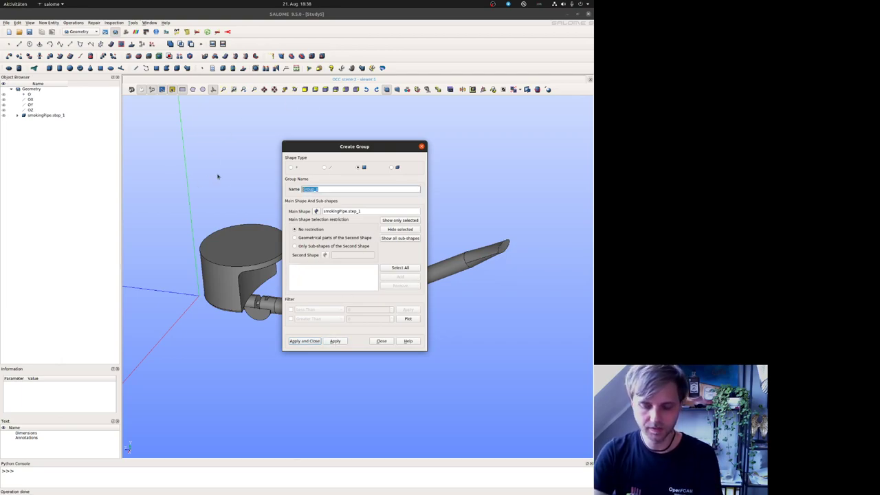
- Create a face group named inlet on smokingPipe.step_1 from the circular top face of the bowl
{"action": "type", "text": "inlet"}
{"action": "left_click", "coordinate": [444, 278]}
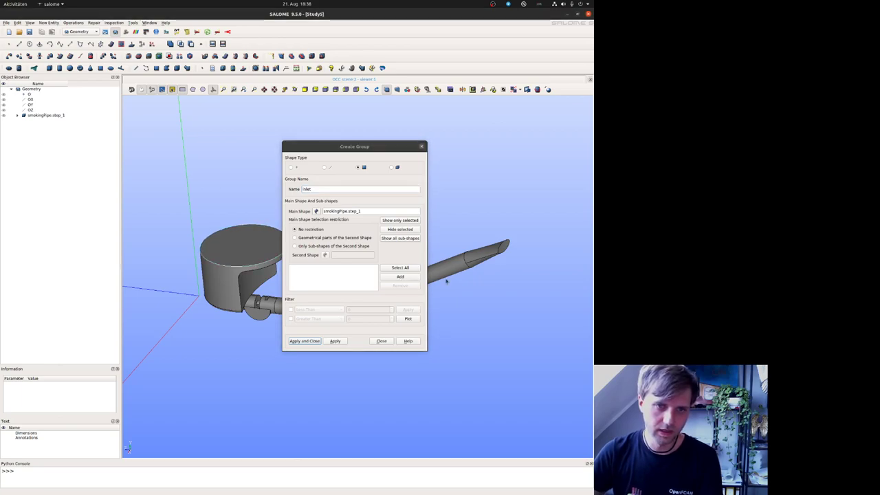
{"action": "left_click", "coordinate": [404, 276]}
{"action": "left_click", "coordinate": [335, 340]}
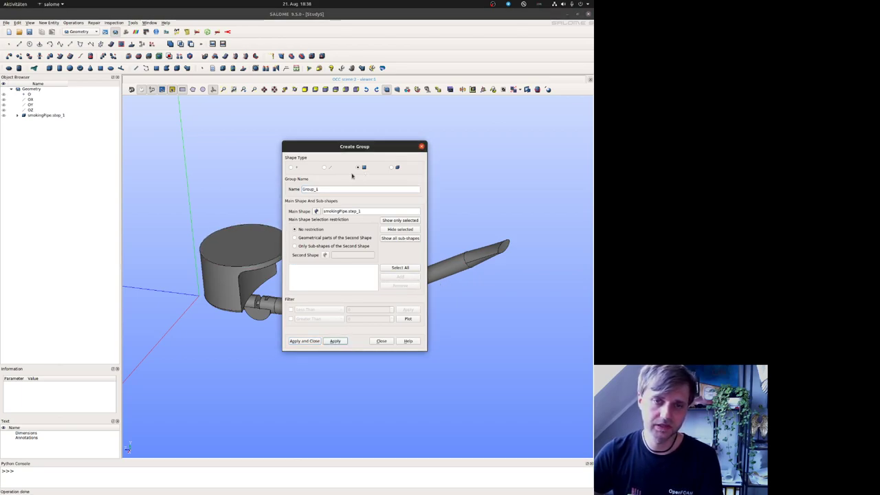
- Create a face group named walls containing all faces except the bowl's top face and the mouthpiece end face
{"action": "left_click_drag", "start_coordinate": [345, 154], "coordinate": [414, 124]}
{"action": "left_click", "coordinate": [474, 237]}
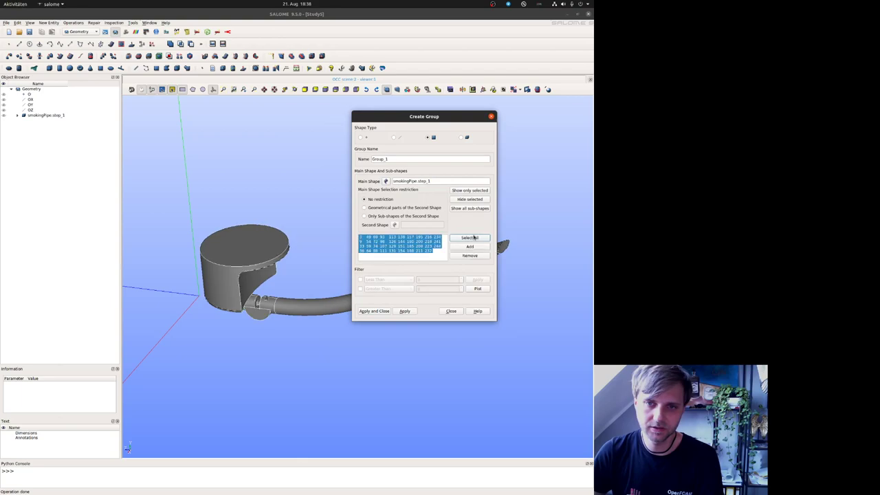
{"action": "left_click", "coordinate": [318, 234]}
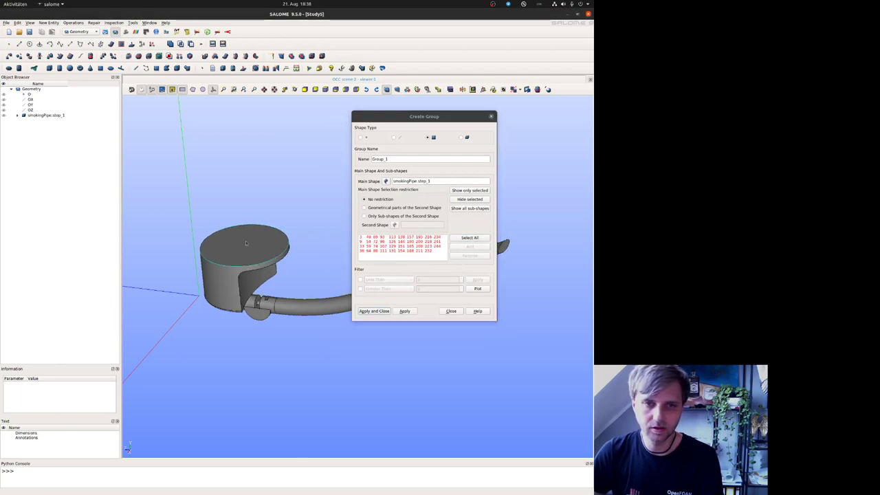
{"action": "left_click", "coordinate": [506, 249], "text": "shift"}
{"action": "left_click", "coordinate": [472, 256]}
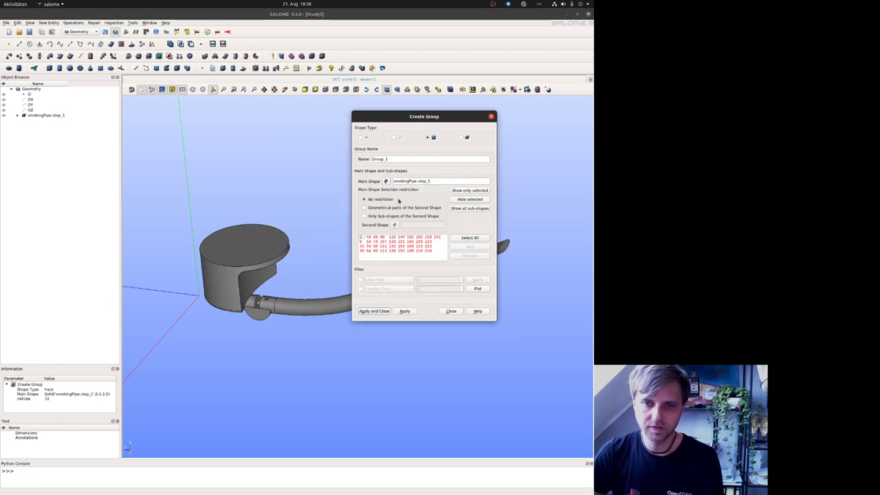
{"action": "double_click", "coordinate": [398, 157]}
{"action": "type", "text": "wi"}
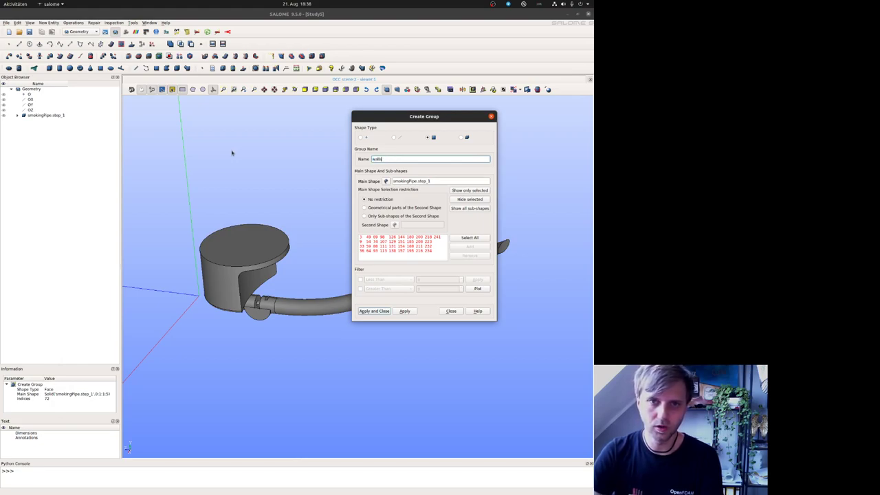
{"action": "right_click_drag", "start_coordinate": [227, 289], "coordinate": [220, 250], "text": "ctrl"}
{"action": "scroll", "coordinate": [218, 327], "scroll_direction": "up", "scroll_amount": 7}
{"action": "right_click_drag", "start_coordinate": [220, 337], "coordinate": [262, 306], "text": "ctrl"}
{"action": "left_click", "coordinate": [374, 310]}
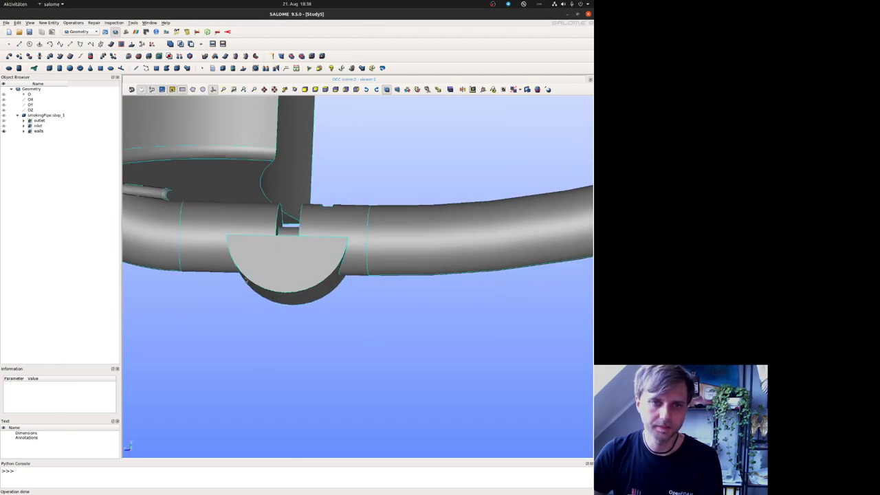
- Show the inlet and outlet groups together with the walls group in the viewer
{"action": "scroll", "coordinate": [418, 274], "scroll_direction": "down", "scroll_amount": 5}
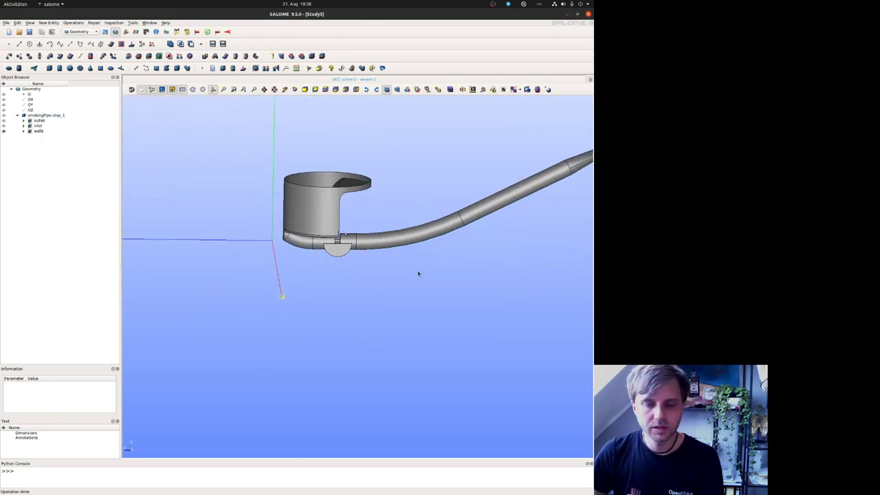
{"action": "right_click_drag", "start_coordinate": [418, 273], "coordinate": [310, 338], "text": "ctrl"}
{"action": "left_click", "coordinate": [3, 127]}
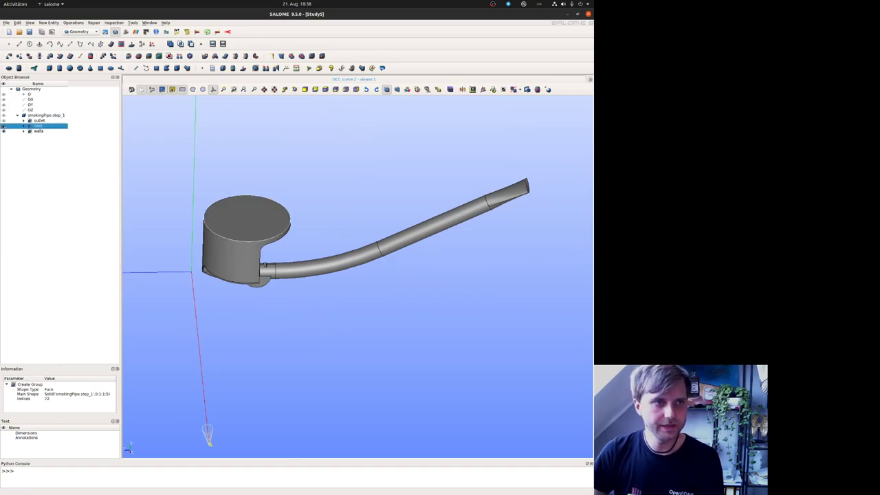
{"action": "left_click", "coordinate": [4, 121]}
{"action": "left_click", "coordinate": [8, 140]}
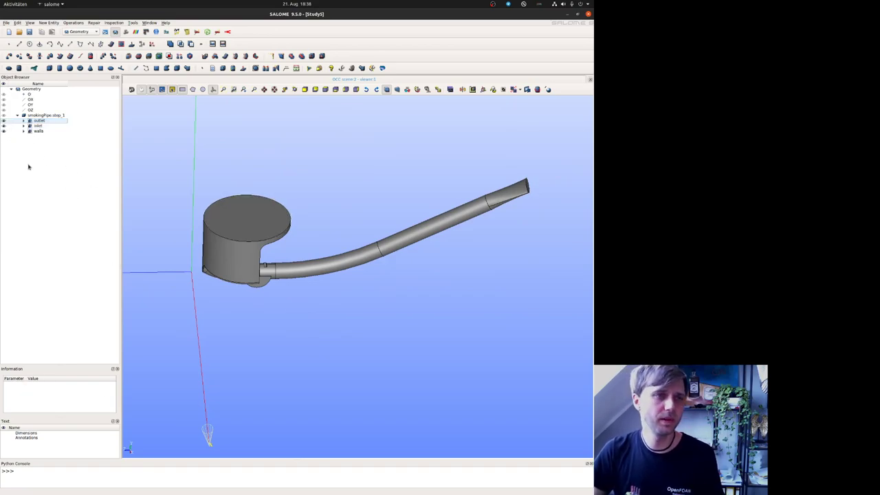
- Start an STL export of the outlet, inlet and walls groups and create a folder named stlBad inside cad
{"action": "left_click", "coordinate": [35, 121]}
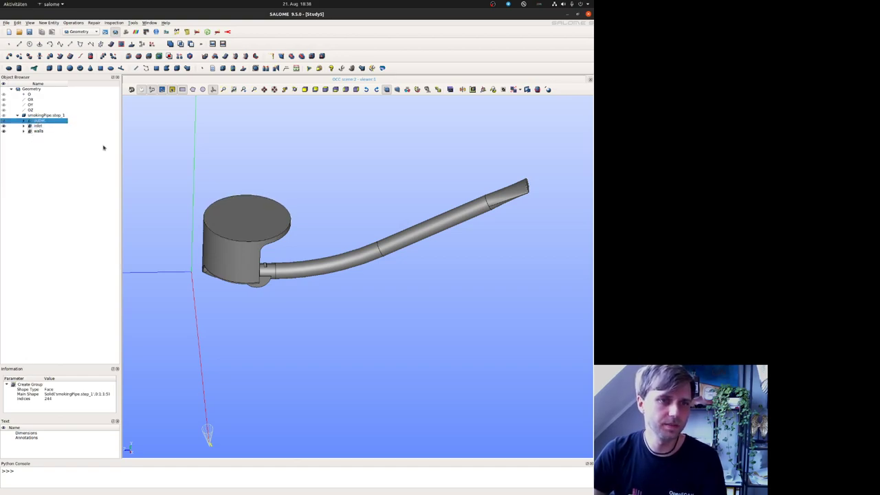
{"action": "right_click_drag", "start_coordinate": [390, 235], "coordinate": [247, 237], "text": "ctrl"}
{"action": "middle_click_drag", "start_coordinate": [295, 284], "coordinate": [311, 295], "text": "ctrl"}
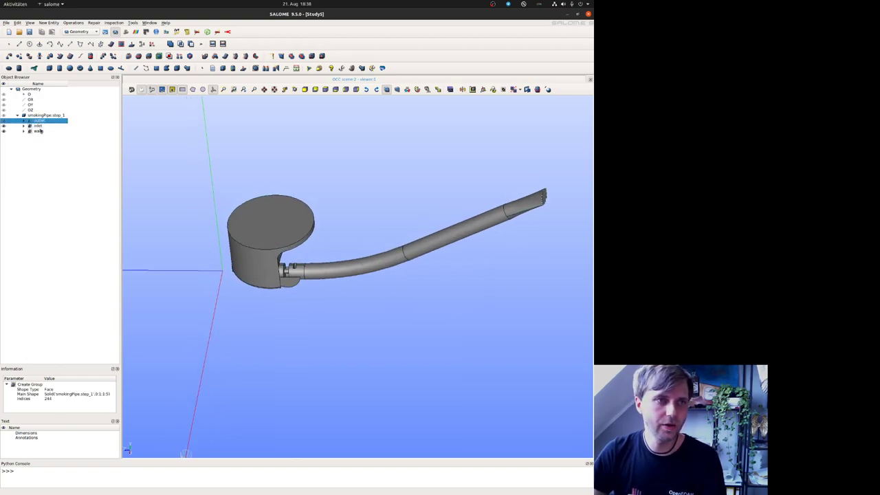
{"action": "left_click", "coordinate": [38, 131], "text": "shift"}
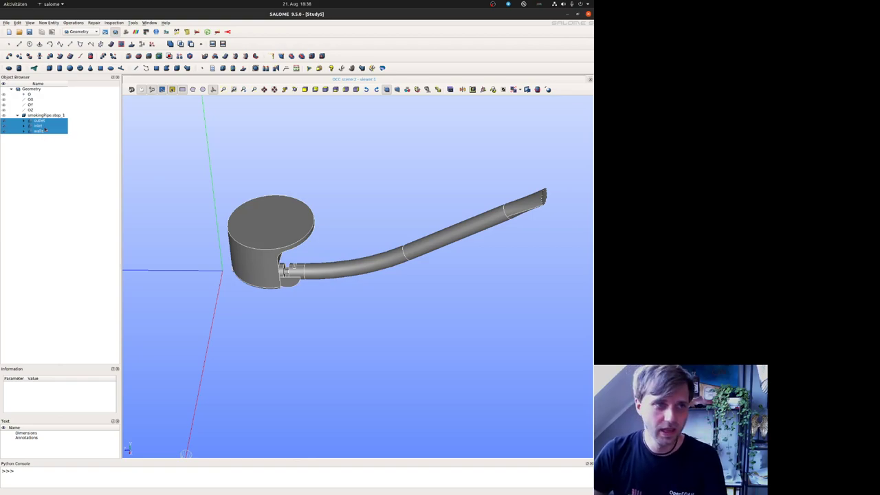
{"action": "left_click", "coordinate": [5, 23]}
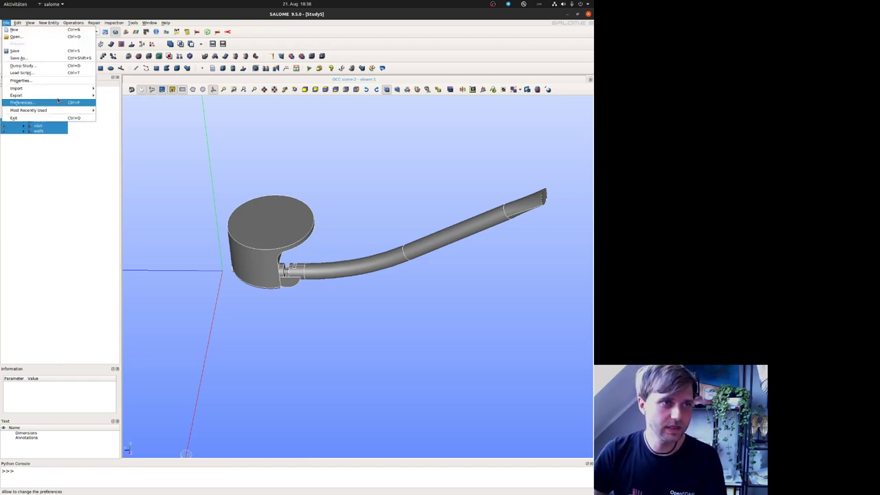
{"action": "mouse_move", "coordinate": [55, 95]}
{"action": "left_click", "coordinate": [123, 116]}
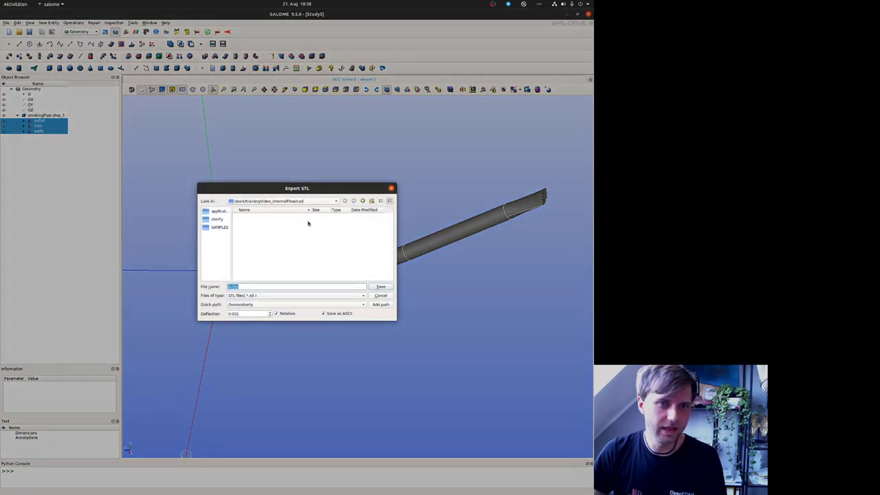
{"action": "right_click", "coordinate": [283, 243]}
{"action": "left_click", "coordinate": [301, 253]}
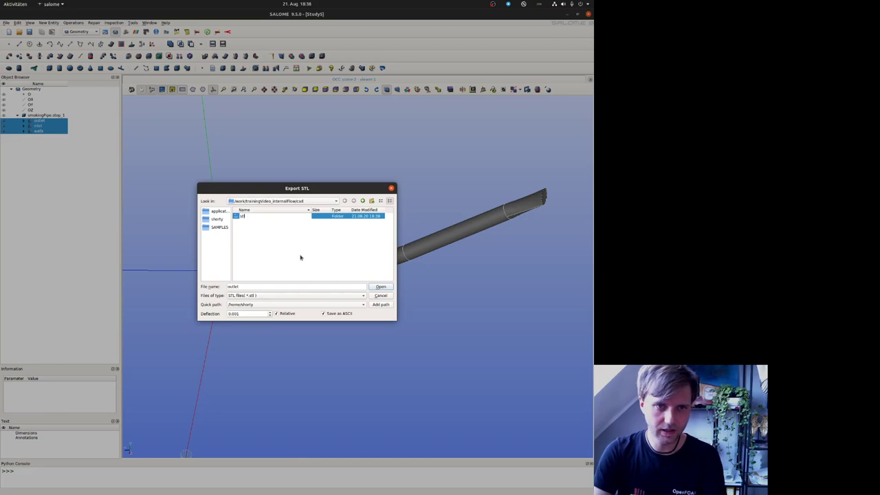
{"action": "key", "text": "Return"}
{"action": "key", "text": "Return"}
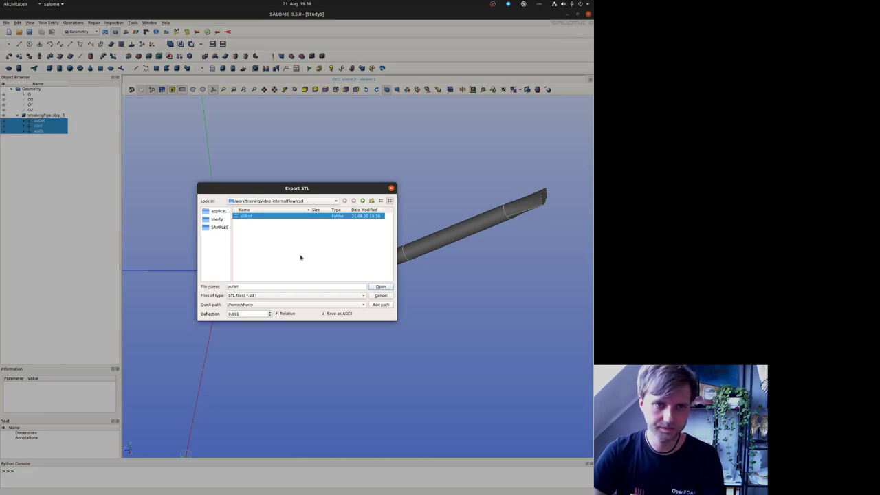
- Save the three groups as ASCII STL files named outlet, inlet and walls in the stlBad folder
{"action": "left_click", "coordinate": [381, 287]}
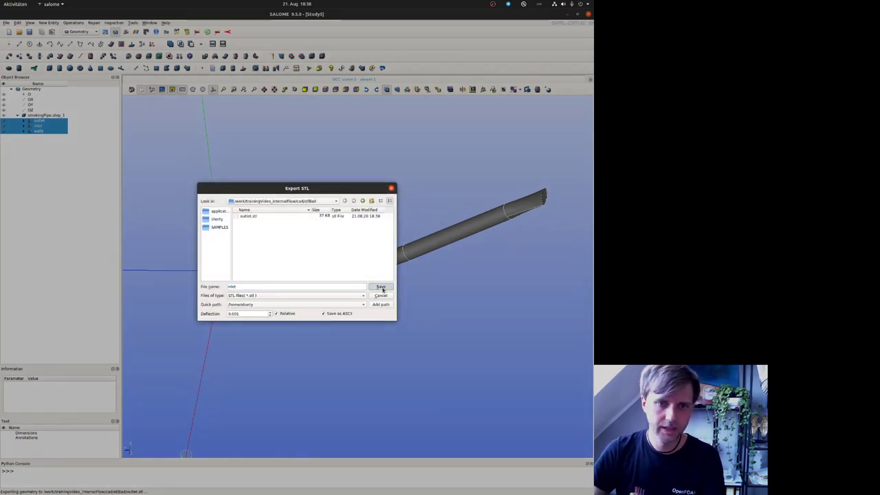
{"action": "left_click", "coordinate": [381, 287]}
{"action": "left_click", "coordinate": [382, 287]}
- Launch ParaView from a new terminal in the trainingVideo_internalFlow folder of the work directory
{"action": "key", "text": "ctrl+alt+t"}
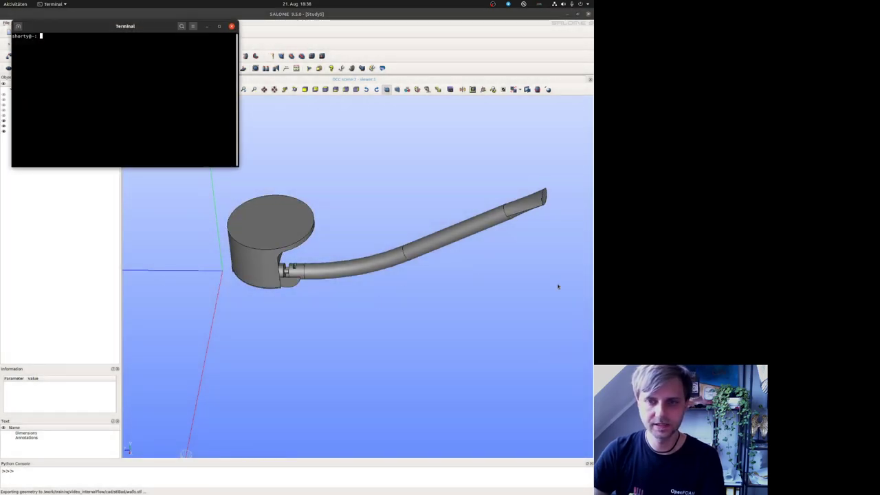
{"action": "type", "text": "work"}
{"action": "key", "text": "Return"}
{"action": "key", "text": "ctrl+plus"}
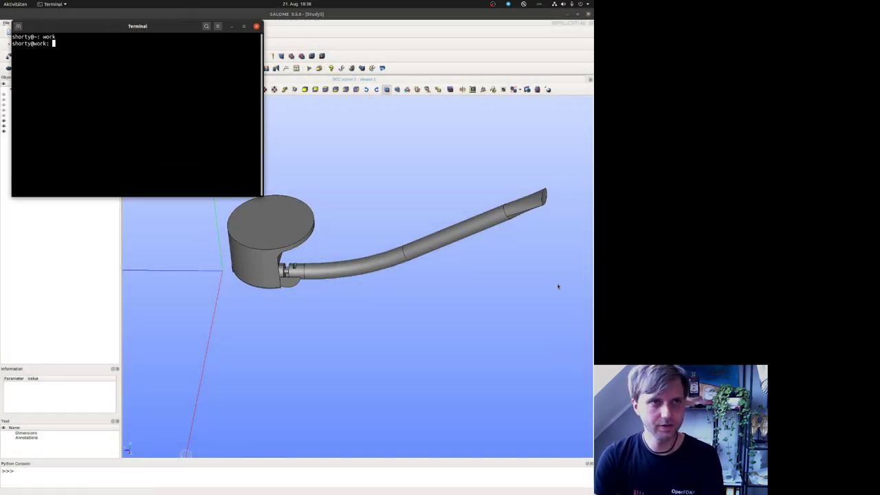
{"action": "key", "text": "ctrl+plus"}
{"action": "key", "text": "ctrl+plus"}
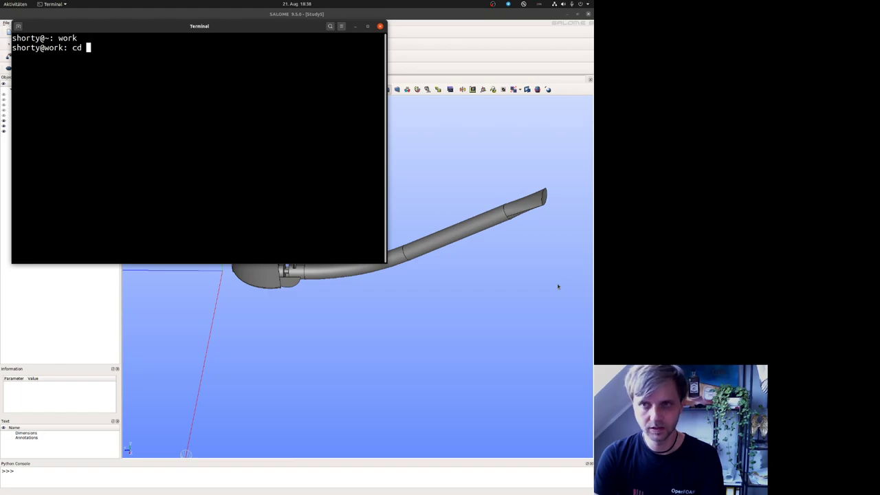
{"action": "type", "text": "cd t"}
{"action": "key", "text": "Tab"}
{"action": "key", "text": "Return"}
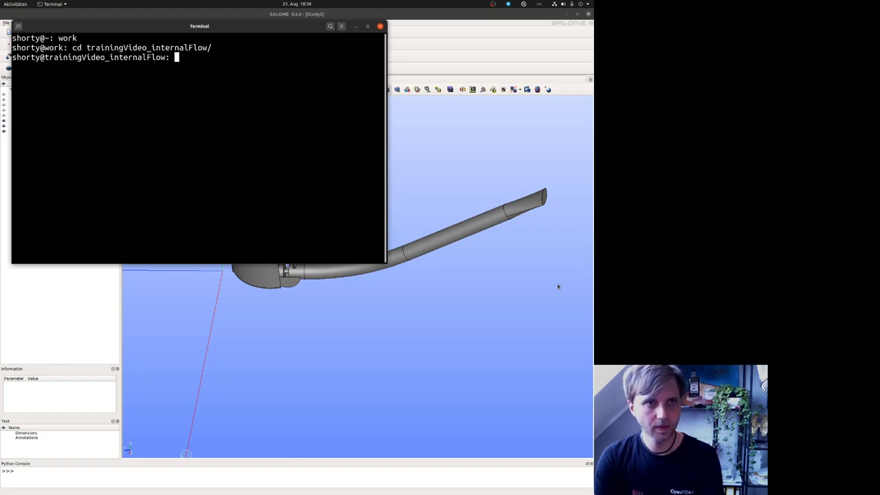
{"action": "type", "text": "paraview"}
{"action": "key", "text": "Return"}
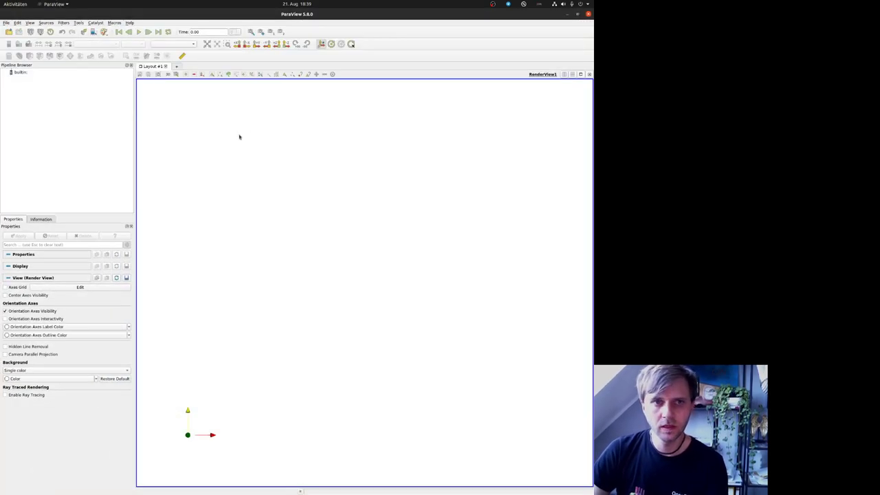
- Load inlet.stl, outlet.stl and walls.stl from cad/stlBad and display all three surfaces
{"action": "key", "text": "ctrl+o"}
{"action": "double_click", "coordinate": [230, 219]}
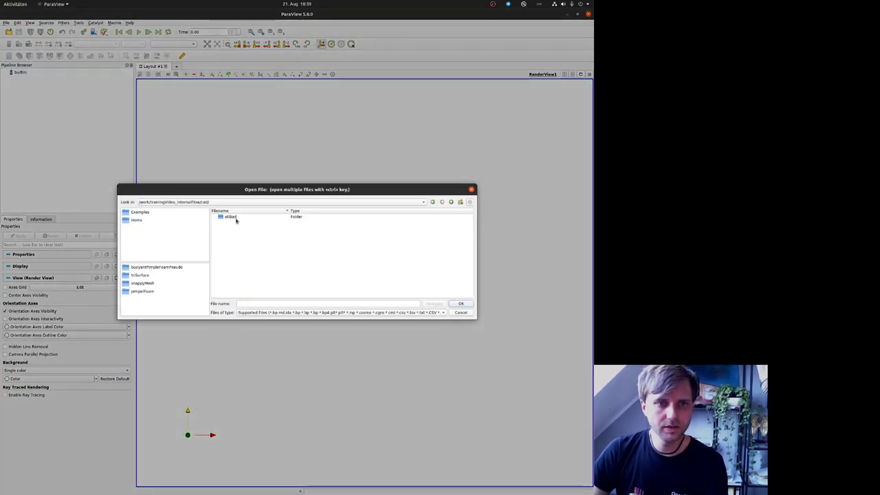
{"action": "double_click", "coordinate": [236, 219]}
{"action": "left_click", "coordinate": [233, 227]}
{"action": "left_click", "coordinate": [232, 216]}
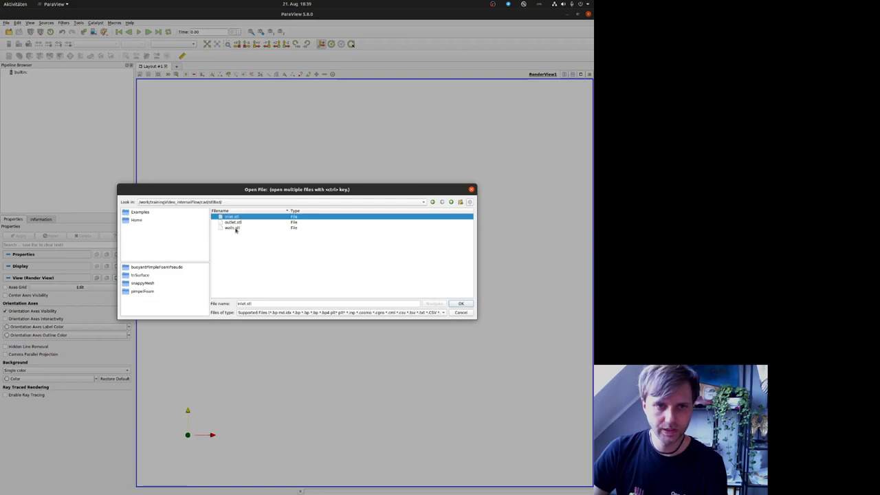
{"action": "left_click", "coordinate": [255, 228], "text": "shift"}
{"action": "left_click", "coordinate": [459, 303]}
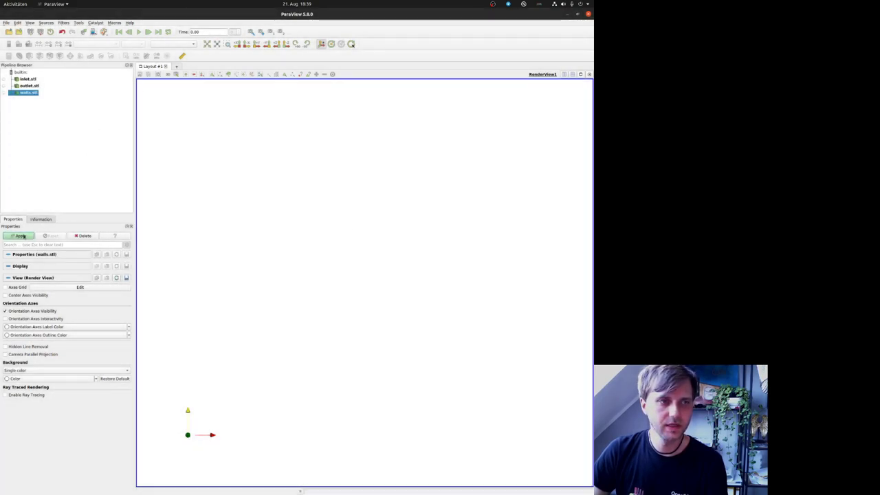
{"action": "left_click", "coordinate": [21, 236]}
{"action": "scroll", "coordinate": [243, 237], "scroll_direction": "down", "scroll_amount": 3}
{"action": "middle_click_drag", "start_coordinate": [243, 242], "coordinate": [261, 220]}
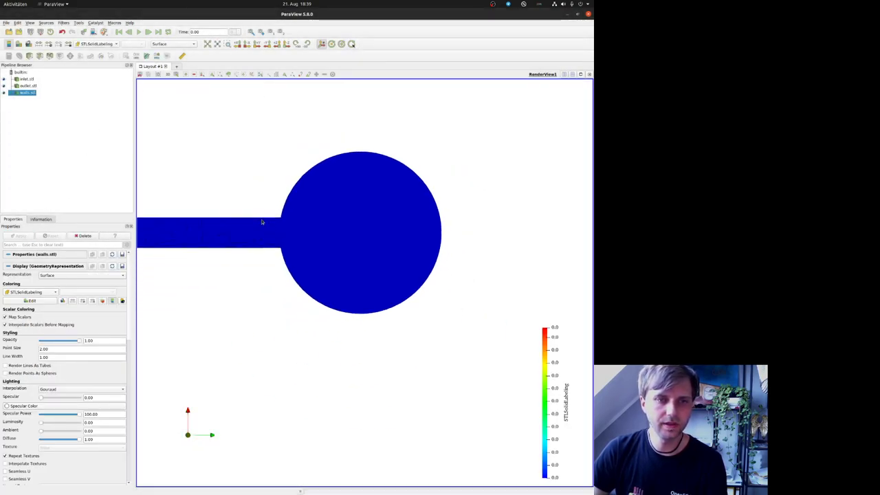
- Color walls.stl, outlet.stl and inlet.stl with Solid Color instead of the STLSolidLabeling array
{"action": "left_click", "coordinate": [167, 75]}
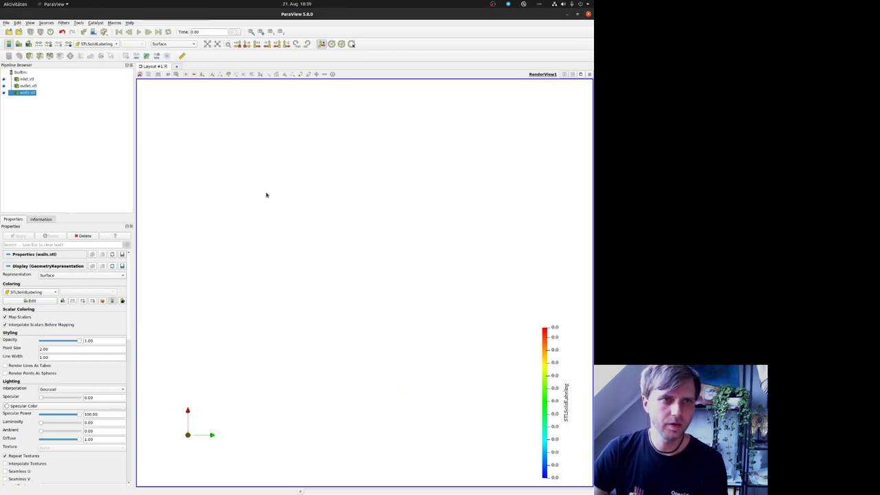
{"action": "left_click_drag", "start_coordinate": [267, 194], "coordinate": [270, 231]}
{"action": "left_click", "coordinate": [246, 45]}
{"action": "left_click_drag", "start_coordinate": [331, 192], "coordinate": [233, 138]}
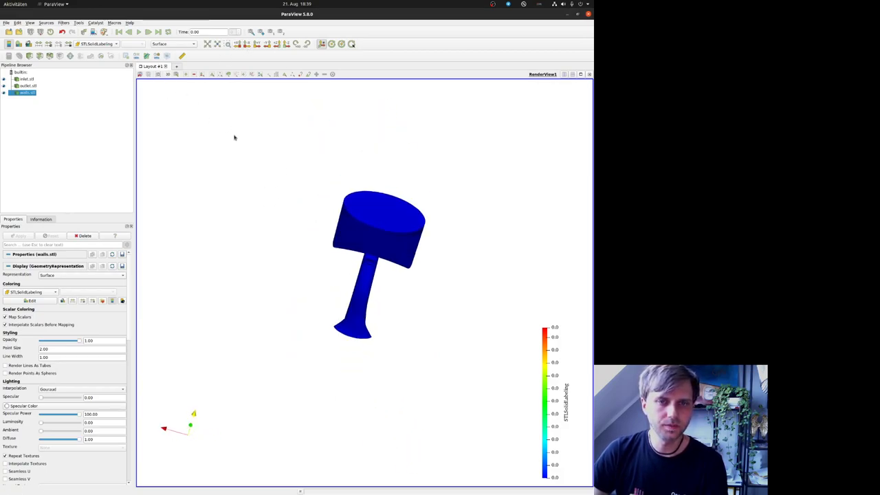
{"action": "left_click", "coordinate": [102, 44]}
{"action": "left_click", "coordinate": [94, 37]}
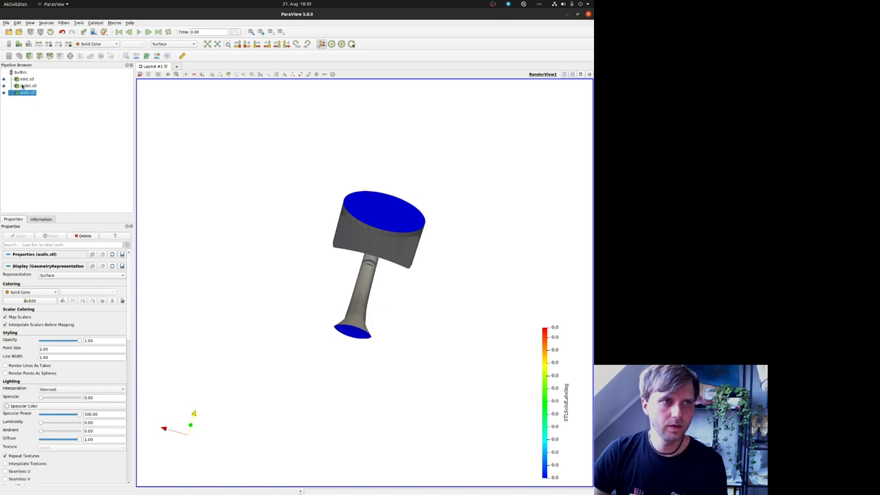
{"action": "left_click", "coordinate": [23, 86]}
{"action": "left_click", "coordinate": [96, 43]}
{"action": "left_click", "coordinate": [94, 37]}
{"action": "left_click", "coordinate": [26, 78]}
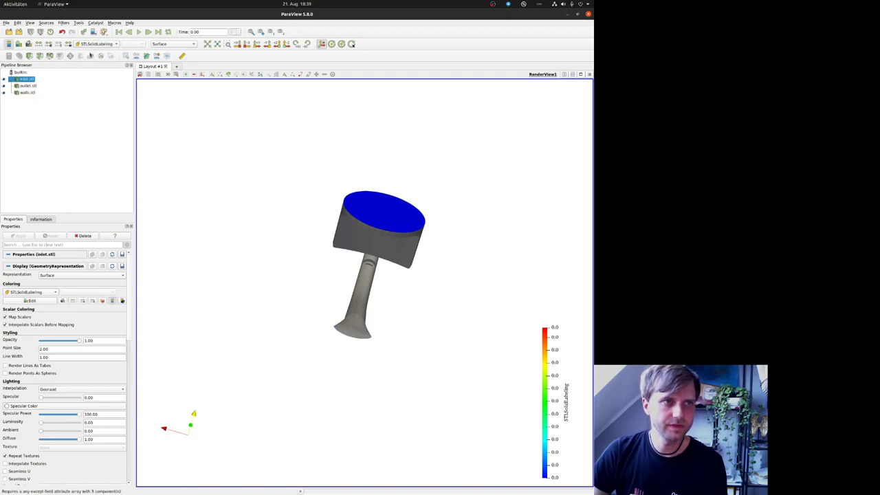
{"action": "left_click", "coordinate": [103, 44]}
{"action": "left_click", "coordinate": [94, 36]}
- Examine the shaded surfaces of the stem, bowl and inlet disc from several sides for faceting
{"action": "left_click_drag", "start_coordinate": [363, 193], "coordinate": [464, 285]}
{"action": "scroll", "coordinate": [464, 285], "scroll_direction": "up", "scroll_amount": 5}
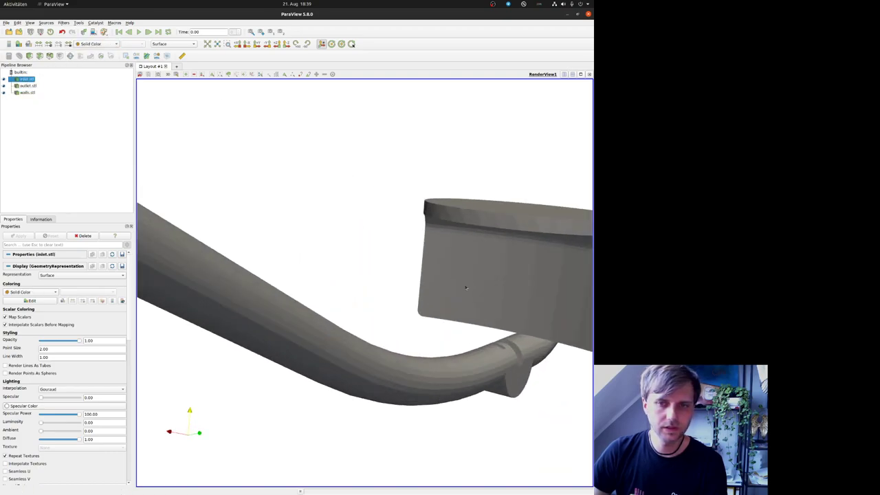
{"action": "scroll", "coordinate": [464, 285], "scroll_direction": "down", "scroll_amount": 1}
{"action": "middle_click_drag", "start_coordinate": [464, 285], "coordinate": [339, 278]}
{"action": "left_click_drag", "start_coordinate": [339, 278], "coordinate": [285, 300]}
{"action": "middle_click_drag", "start_coordinate": [284, 301], "coordinate": [389, 249]}
{"action": "left_click_drag", "start_coordinate": [265, 268], "coordinate": [333, 271]}
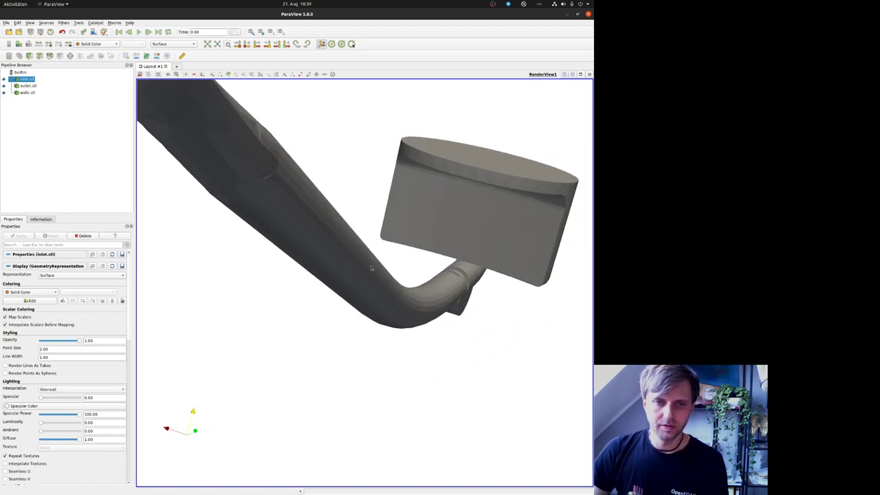
{"action": "scroll", "coordinate": [333, 272], "scroll_direction": "down", "scroll_amount": 3}
{"action": "left_click_drag", "start_coordinate": [412, 217], "coordinate": [316, 292]}
{"action": "scroll", "coordinate": [354, 263], "scroll_direction": "up", "scroll_amount": 1}
{"action": "middle_click_drag", "start_coordinate": [543, 138], "coordinate": [360, 257]}
{"action": "left_click_drag", "start_coordinate": [358, 258], "coordinate": [323, 289]}
{"action": "scroll", "coordinate": [314, 296], "scroll_direction": "up", "scroll_amount": 5}
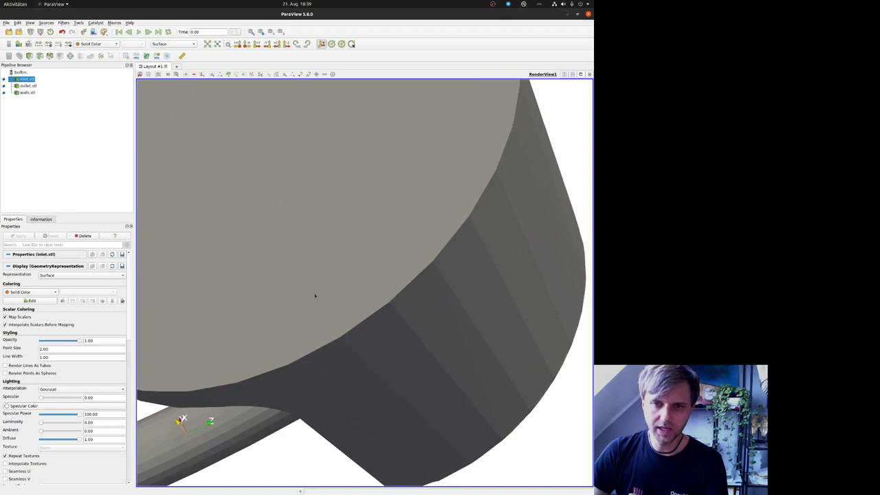
{"action": "scroll", "coordinate": [315, 296], "scroll_direction": "down", "scroll_amount": 4}
{"action": "left_click_drag", "start_coordinate": [218, 211], "coordinate": [259, 220]}
{"action": "middle_click_drag", "start_coordinate": [288, 228], "coordinate": [349, 250]}
{"action": "left_click_drag", "start_coordinate": [350, 250], "coordinate": [152, 165]}
- Set the representation of walls.stl to Surface With Edges
{"action": "left_click", "coordinate": [26, 92]}
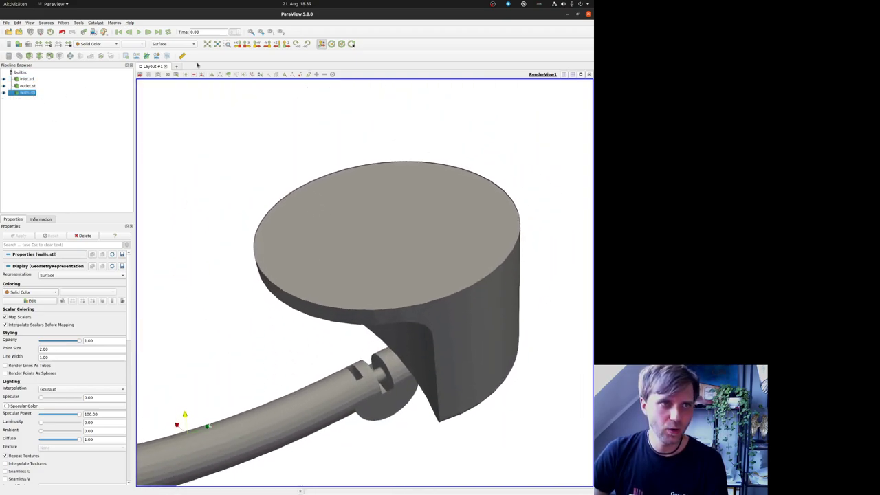
{"action": "left_click", "coordinate": [165, 44]}
{"action": "left_click", "coordinate": [191, 59]}
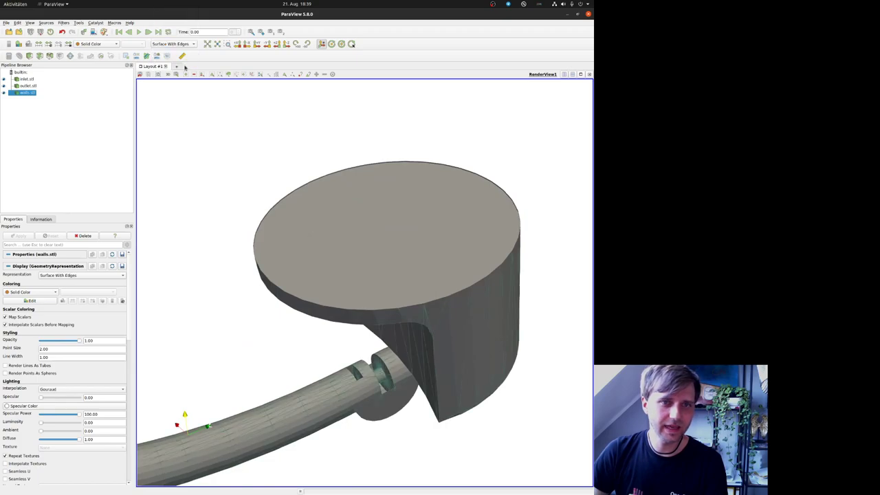
- Examine the wall triangulation around the bowl's underside where it meets the stem
{"action": "left_click_drag", "start_coordinate": [472, 393], "coordinate": [344, 296]}
{"action": "right_click_drag", "start_coordinate": [344, 296], "coordinate": [515, 373]}
{"action": "middle_click_drag", "start_coordinate": [515, 373], "coordinate": [7, 240]}
{"action": "middle_click_drag", "start_coordinate": [440, 365], "coordinate": [325, 366]}
{"action": "scroll", "coordinate": [391, 343], "scroll_direction": "down", "scroll_amount": 8}
{"action": "left_click_drag", "start_coordinate": [325, 367], "coordinate": [331, 302]}
{"action": "middle_click_drag", "start_coordinate": [331, 302], "coordinate": [309, 408]}
{"action": "right_click_drag", "start_coordinate": [344, 172], "coordinate": [412, 310]}
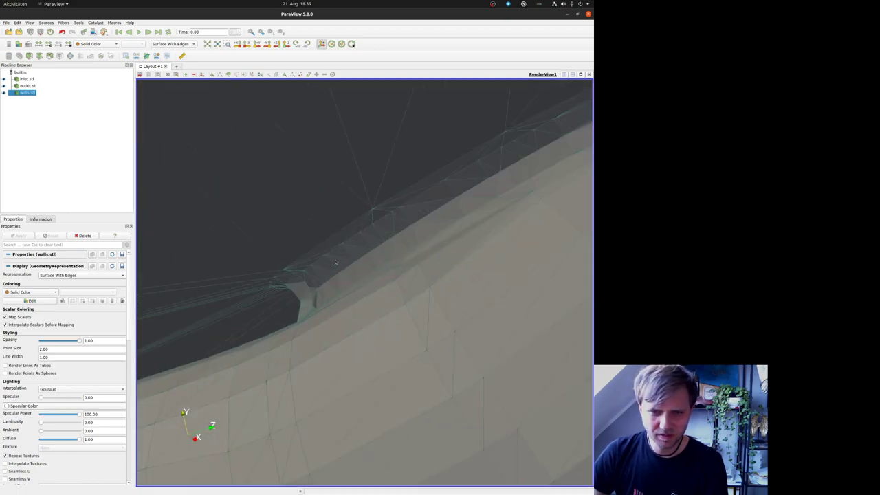
{"action": "scroll", "coordinate": [302, 281], "scroll_direction": "down", "scroll_amount": 4}
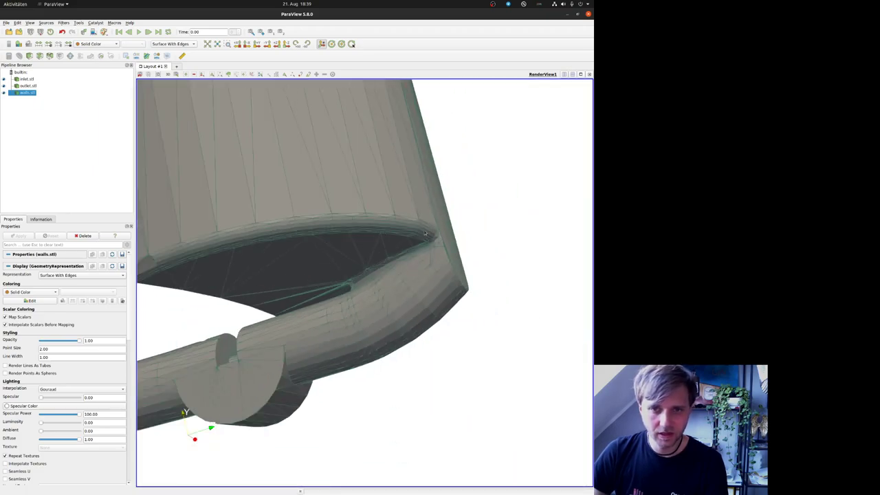
- Inspect the wall triangles along the stem and around the slanted outlet at the mouthpiece end
{"action": "middle_click_drag", "start_coordinate": [232, 237], "coordinate": [322, 267]}
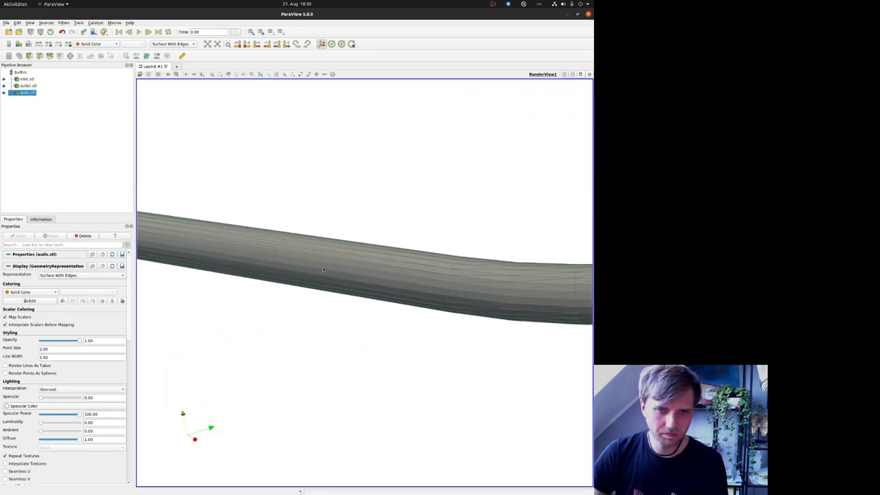
{"action": "left_click_drag", "start_coordinate": [322, 267], "coordinate": [242, 310]}
{"action": "scroll", "coordinate": [300, 284], "scroll_direction": "down", "scroll_amount": 3}
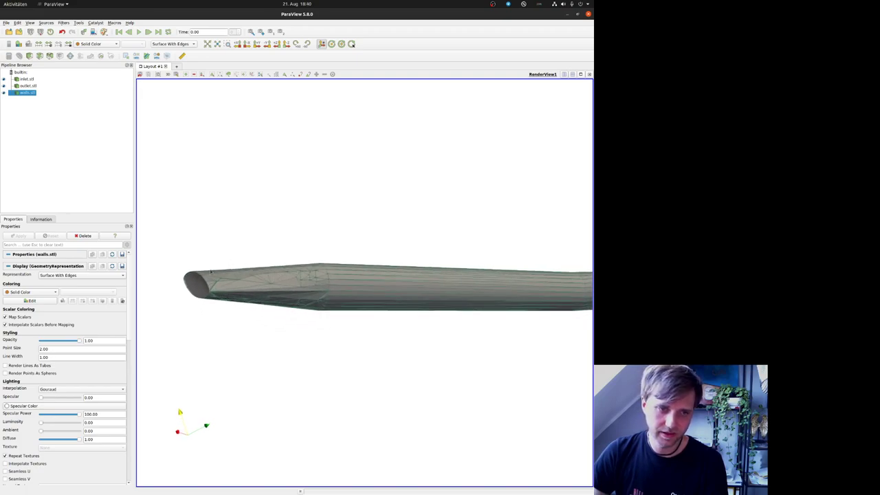
{"action": "left_click_drag", "start_coordinate": [308, 304], "coordinate": [335, 255]}
{"action": "scroll", "coordinate": [455, 213], "scroll_direction": "up", "scroll_amount": 3}
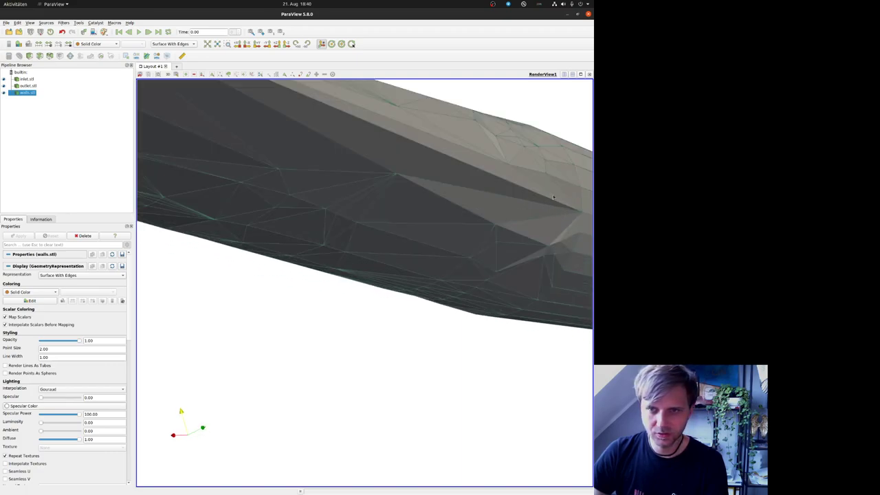
{"action": "right_click_drag", "start_coordinate": [411, 147], "coordinate": [404, 220]}
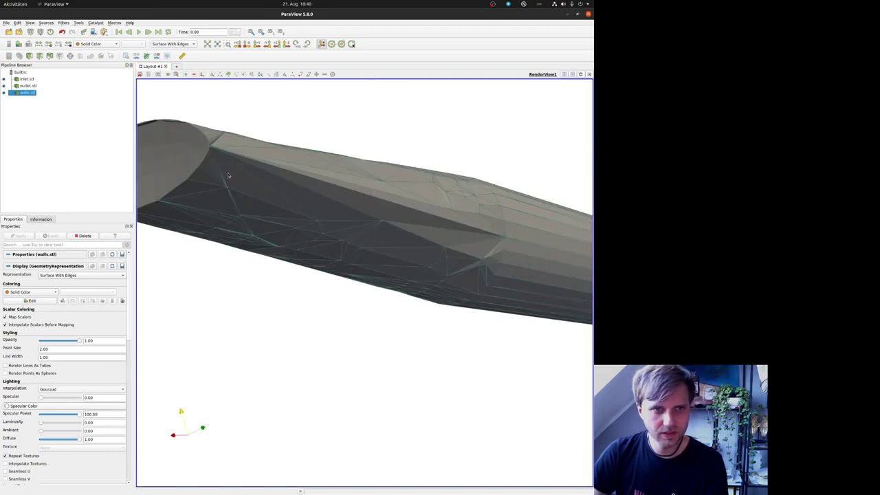
{"action": "left_click_drag", "start_coordinate": [228, 175], "coordinate": [236, 191]}
{"action": "left_click_drag", "start_coordinate": [266, 221], "coordinate": [267, 209]}
{"action": "right_click_drag", "start_coordinate": [347, 199], "coordinate": [356, 228]}
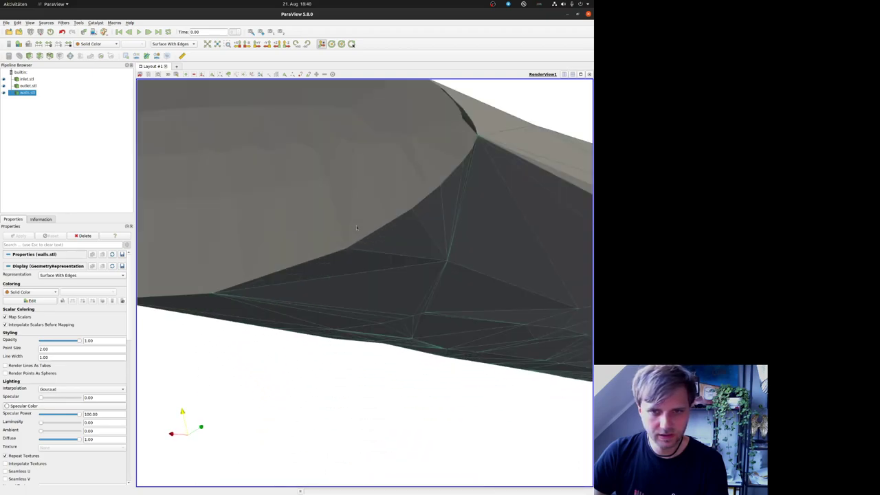
{"action": "left_click_drag", "start_coordinate": [389, 224], "coordinate": [390, 227]}
{"action": "middle_click_drag", "start_coordinate": [390, 227], "coordinate": [293, 267]}
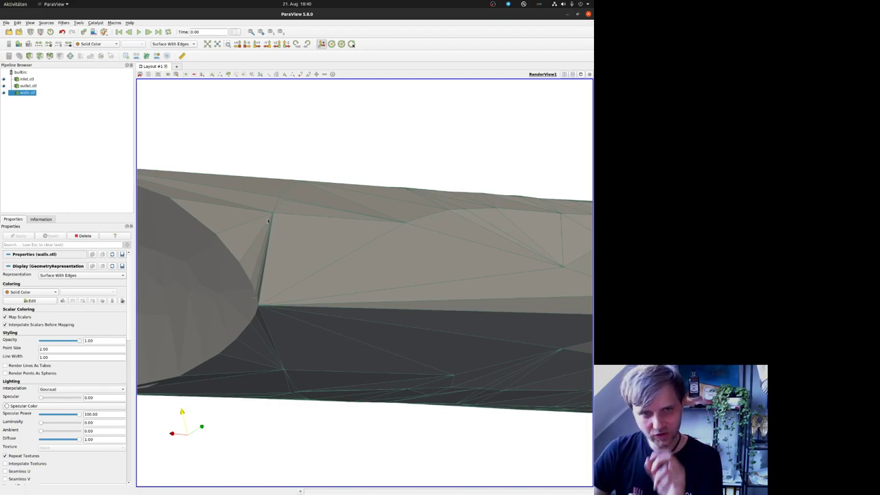
{"action": "left_click_drag", "start_coordinate": [277, 288], "coordinate": [336, 296]}
{"action": "left_click_drag", "start_coordinate": [417, 190], "coordinate": [297, 230]}
{"action": "scroll", "coordinate": [297, 230], "scroll_direction": "up", "scroll_amount": 5}
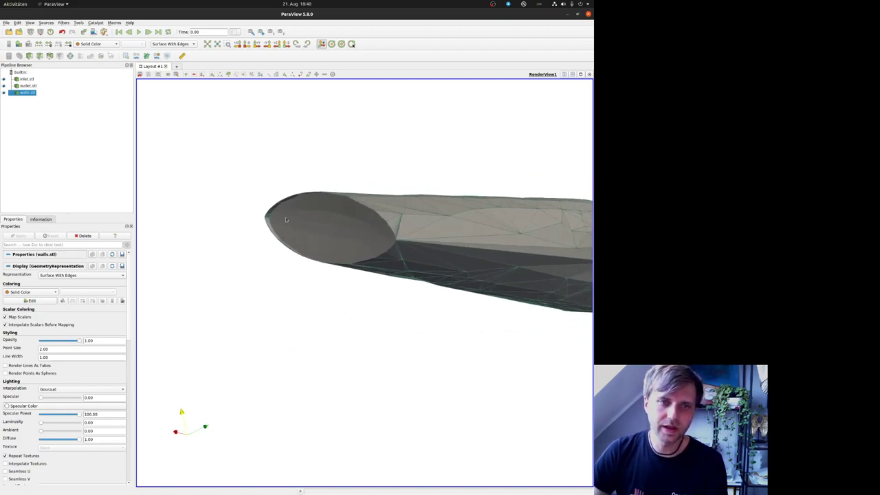
{"action": "middle_click_drag", "start_coordinate": [282, 212], "coordinate": [296, 310]}
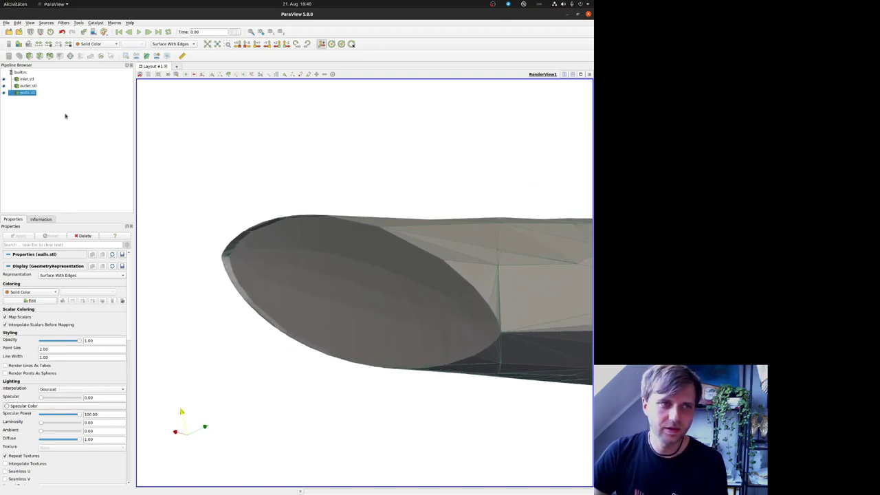
- Set the representation of inlet.stl to Surface With Edges
{"action": "left_click", "coordinate": [26, 80]}
{"action": "left_click", "coordinate": [150, 43]}
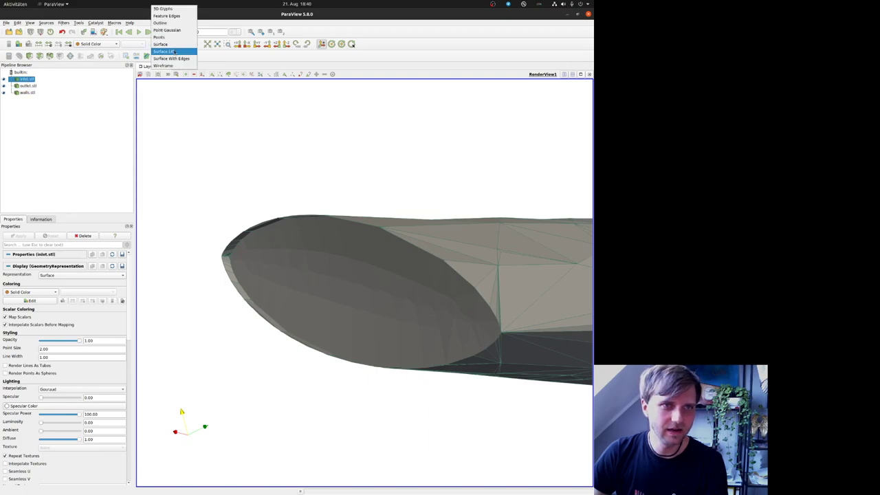
{"action": "left_click", "coordinate": [173, 52]}
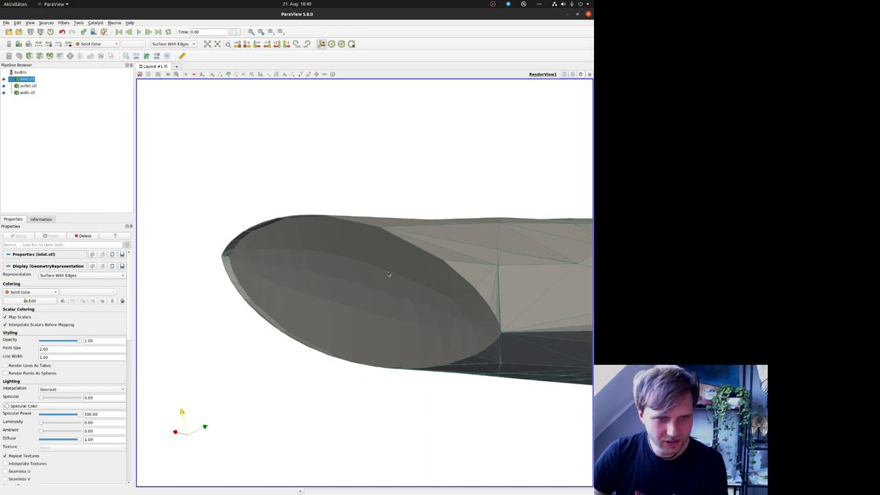
- Check closely whether the triangle vertices of the inlet disc and the bowl wall match along their shared rim
{"action": "right_click_drag", "start_coordinate": [389, 275], "coordinate": [390, 248]}
{"action": "middle_click_drag", "start_coordinate": [390, 249], "coordinate": [199, 240]}
{"action": "middle_click_drag", "start_coordinate": [567, 240], "coordinate": [435, 230]}
{"action": "middle_click_drag", "start_coordinate": [479, 110], "coordinate": [451, 156]}
{"action": "left_click_drag", "start_coordinate": [451, 157], "coordinate": [459, 204]}
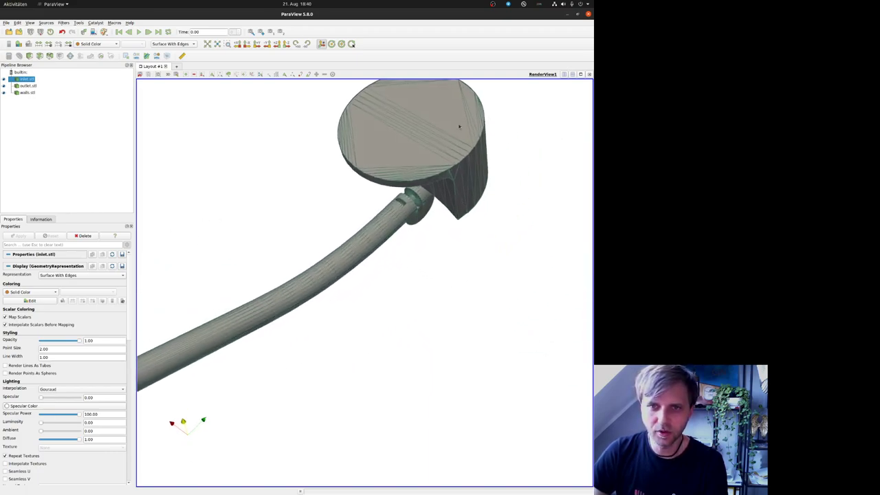
{"action": "middle_click_drag", "start_coordinate": [460, 126], "coordinate": [456, 227]}
{"action": "scroll", "coordinate": [455, 227], "scroll_direction": "up", "scroll_amount": 4}
{"action": "middle_click_drag", "start_coordinate": [489, 276], "coordinate": [352, 303]}
{"action": "scroll", "coordinate": [442, 253], "scroll_direction": "up", "scroll_amount": 4}
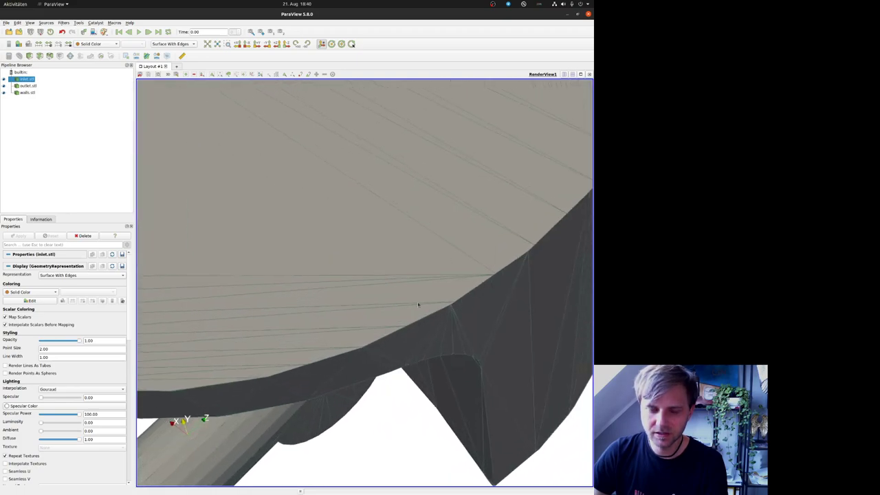
{"action": "right_click_drag", "start_coordinate": [418, 304], "coordinate": [409, 245]}
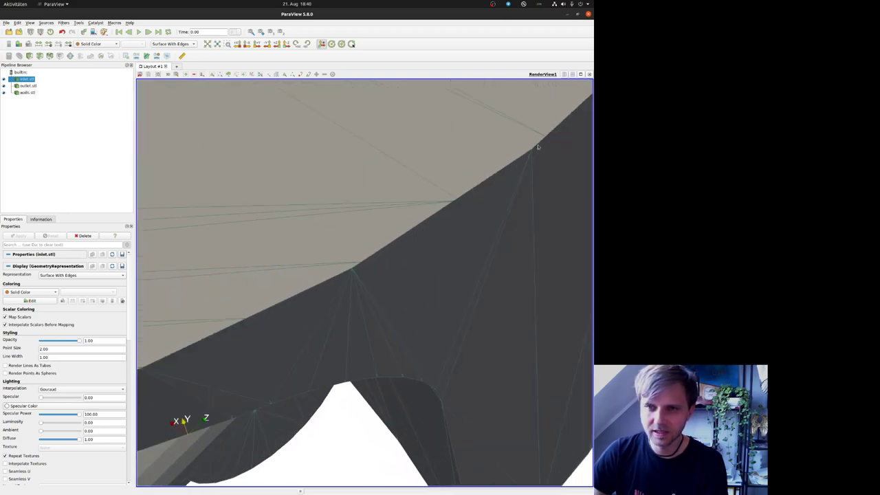
{"action": "right_click_drag", "start_coordinate": [538, 147], "coordinate": [527, 180]}
{"action": "scroll", "coordinate": [493, 190], "scroll_direction": "up", "scroll_amount": 3}
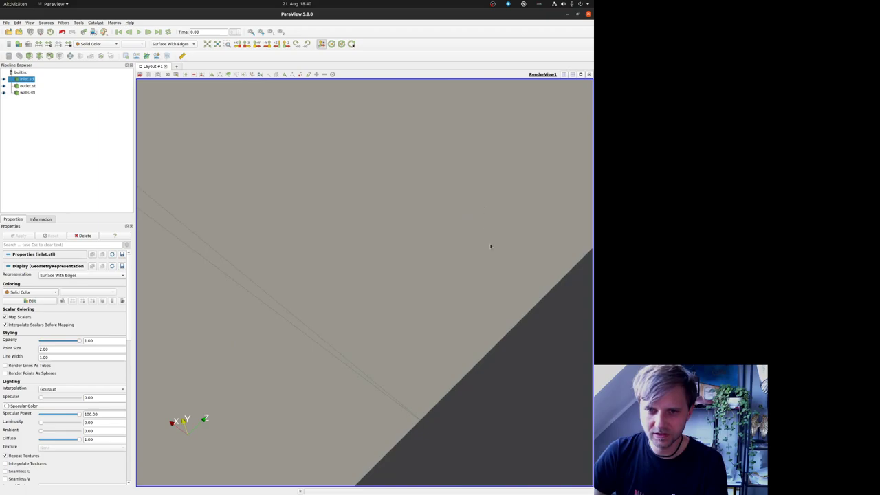
{"action": "middle_click_drag", "start_coordinate": [490, 248], "coordinate": [383, 281]}
{"action": "scroll", "coordinate": [411, 235], "scroll_direction": "down", "scroll_amount": 3}
{"action": "mouse_move", "coordinate": [419, 241]}
{"action": "right_mouse_down"}
{"action": "mouse_move", "coordinate": [417, 275]}
{"action": "mouse_move", "coordinate": [344, 323]}
{"action": "mouse_move", "coordinate": [422, 240]}
{"action": "mouse_move", "coordinate": [418, 232]}
{"action": "right_mouse_up"}
{"action": "scroll", "coordinate": [419, 230], "scroll_direction": "down", "scroll_amount": 6}
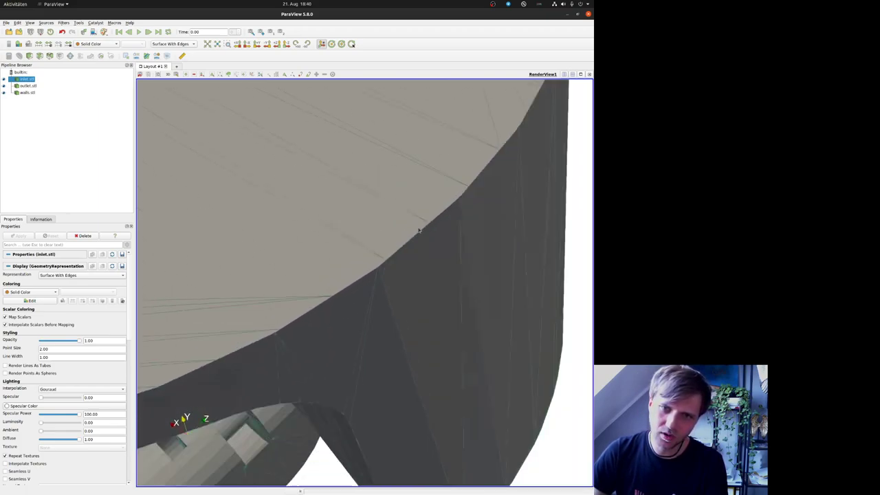
- Review the triangulation of the whole pipe, from the bowl with its inlet to the mouthpiece
{"action": "left_click_drag", "start_coordinate": [417, 263], "coordinate": [416, 206]}
{"action": "left_click_drag", "start_coordinate": [429, 377], "coordinate": [442, 221]}
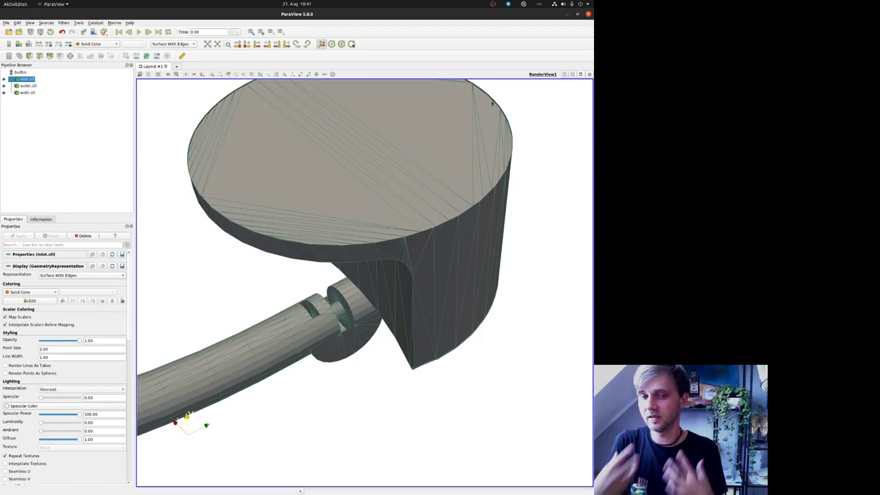
{"action": "scroll", "coordinate": [492, 103], "scroll_direction": "down", "scroll_amount": 5}
{"action": "left_click_drag", "start_coordinate": [492, 103], "coordinate": [371, 244]}
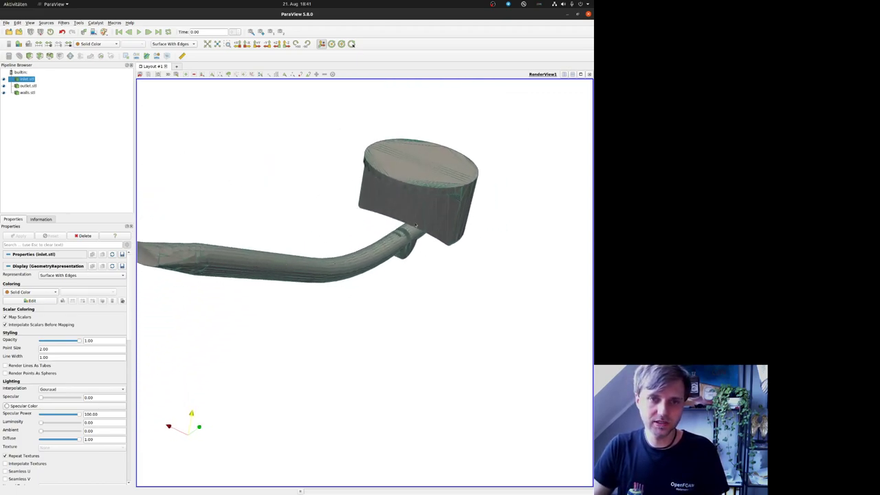
{"action": "left_click_drag", "start_coordinate": [424, 171], "coordinate": [502, 227]}
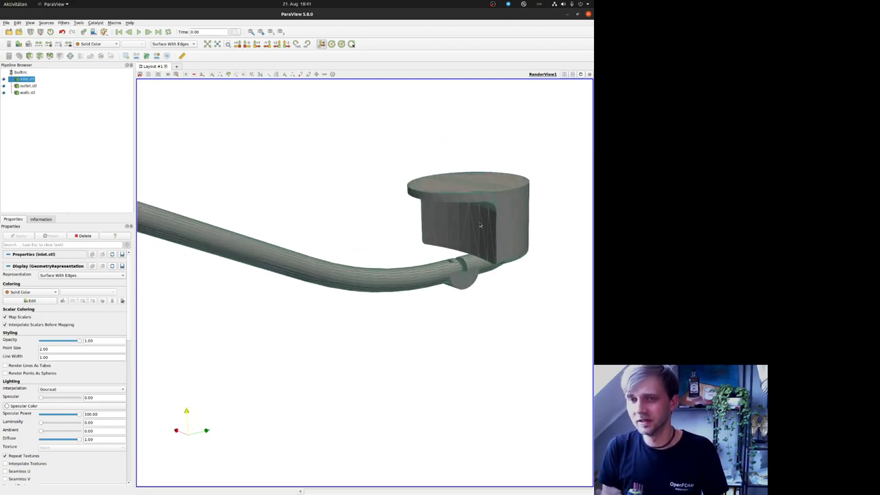
{"action": "left_click_drag", "start_coordinate": [481, 224], "coordinate": [275, 209]}
{"action": "scroll", "coordinate": [243, 208], "scroll_direction": "up", "scroll_amount": 2}
{"action": "scroll", "coordinate": [316, 251], "scroll_direction": "up", "scroll_amount": 2}
{"action": "mouse_move", "coordinate": [242, 208]}
{"action": "middle_mouse_down"}
{"action": "mouse_move", "coordinate": [316, 251]}
{"action": "mouse_move", "coordinate": [399, 248]}
{"action": "mouse_move", "coordinate": [258, 217]}
{"action": "middle_mouse_up"}
{"action": "scroll", "coordinate": [317, 244], "scroll_direction": "up", "scroll_amount": 2}
{"action": "scroll", "coordinate": [401, 248], "scroll_direction": "up", "scroll_amount": 3}
{"action": "scroll", "coordinate": [258, 217], "scroll_direction": "down", "scroll_amount": 6}
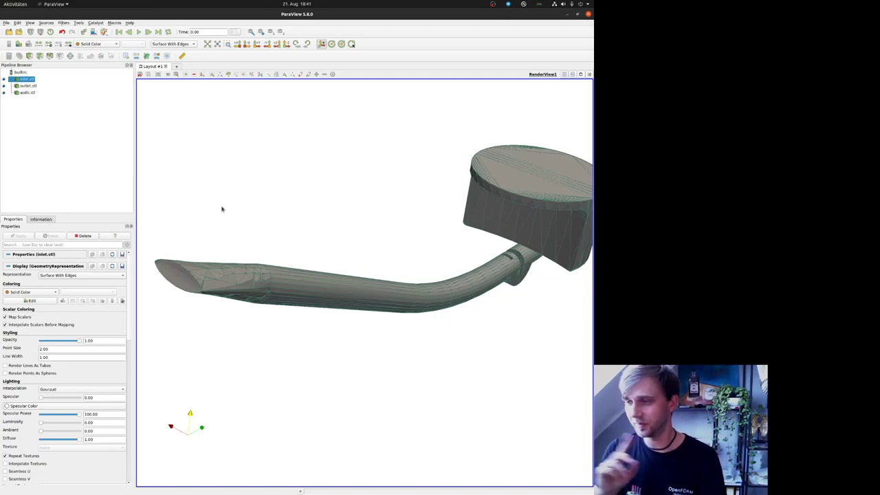
- Switch to SALOME and activate its Mesh module
{"action": "key", "text": "super"}
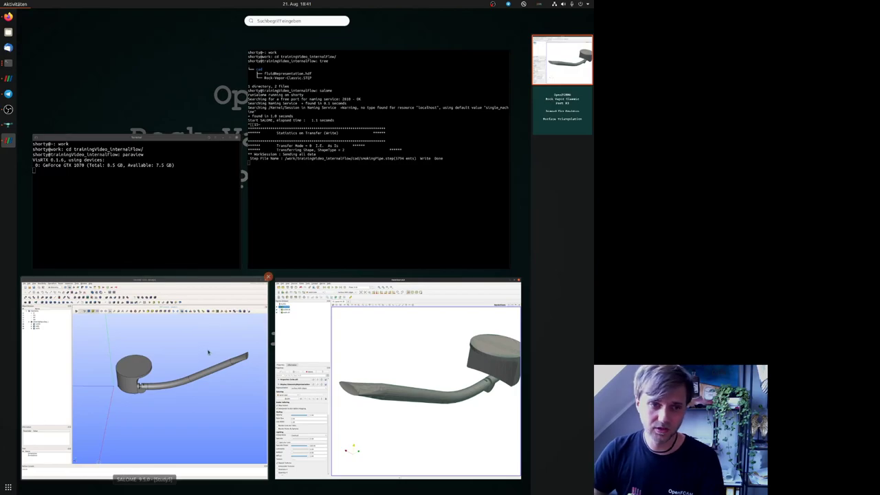
{"action": "left_click", "coordinate": [209, 352]}
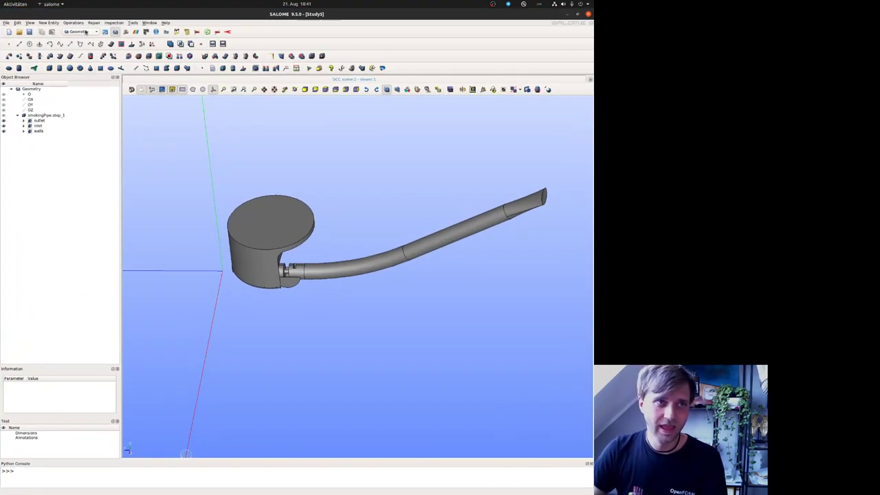
{"action": "left_click", "coordinate": [84, 32]}
{"action": "left_click", "coordinate": [85, 40]}
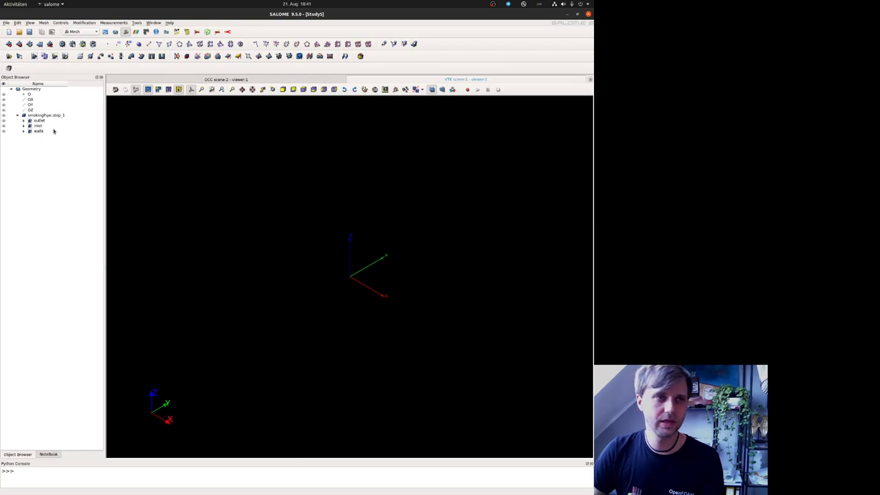
- Start a new mesh on the smokingPipe.step_1 geometry and name it smokingPipeSurfTriangulation
{"action": "left_click", "coordinate": [41, 117]}
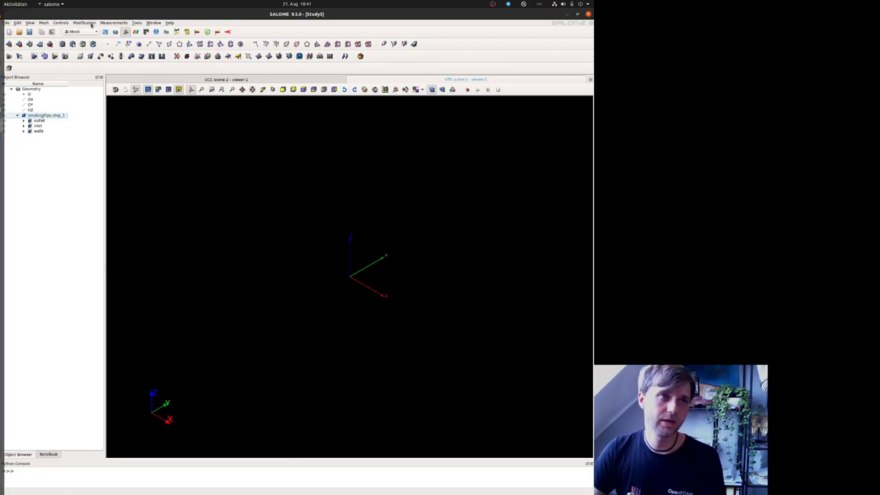
{"action": "left_click", "coordinate": [8, 44]}
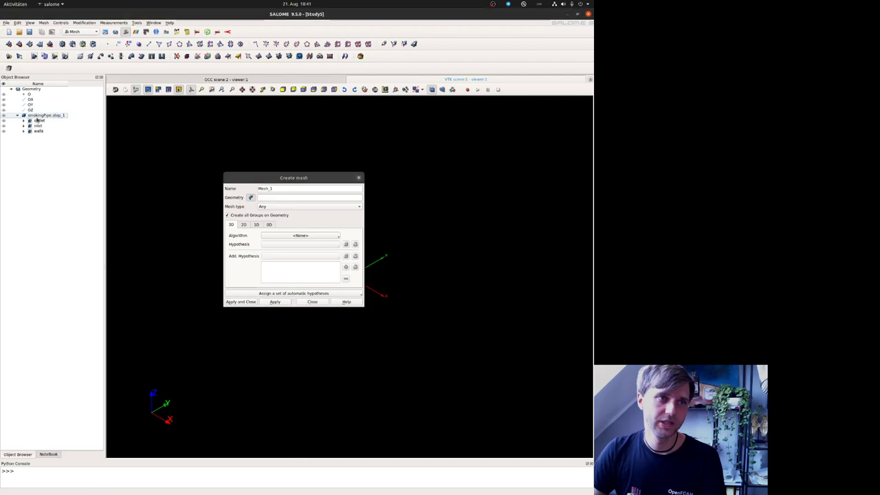
{"action": "left_click", "coordinate": [40, 117]}
{"action": "left_click_drag", "start_coordinate": [285, 188], "coordinate": [219, 188]}
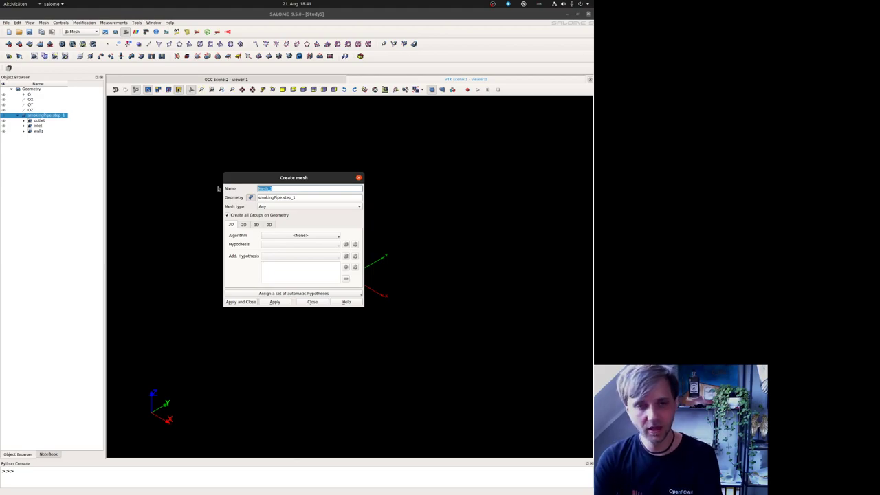
{"action": "type", "text": "cfdM"}
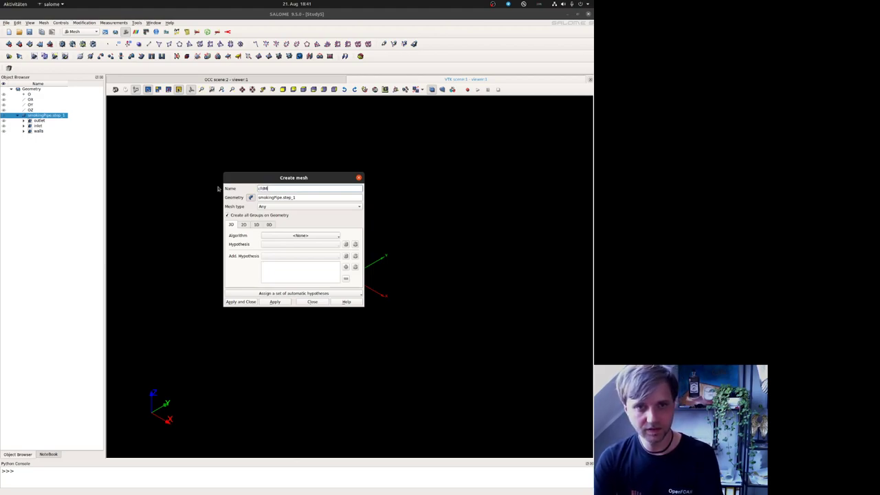
{"action": "type", "text": "e"}
{"action": "key", "text": "BackSpace"}
{"action": "key", "text": "ctrl+a"}
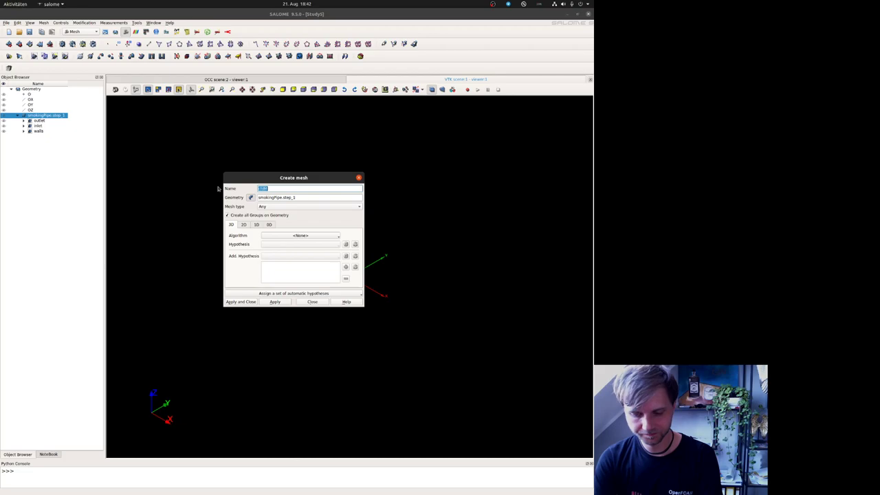
{"action": "type", "text": "smokingP"}
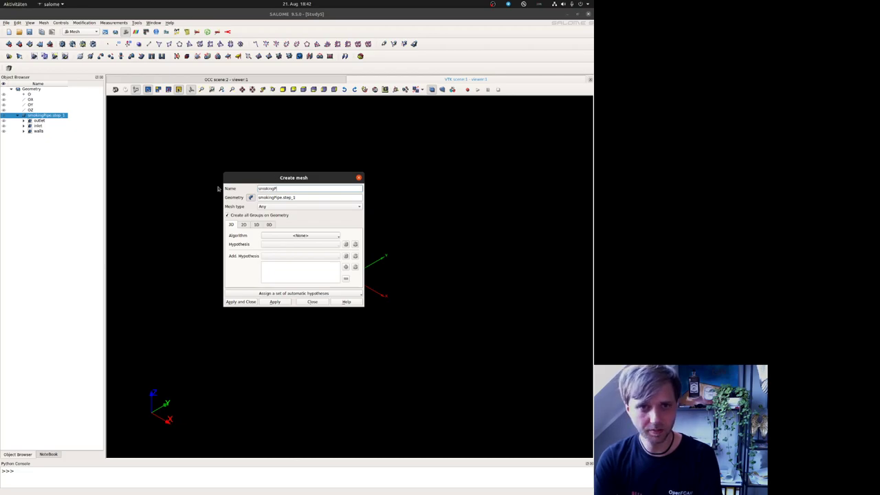
{"action": "type", "text": "ipeSurf"}
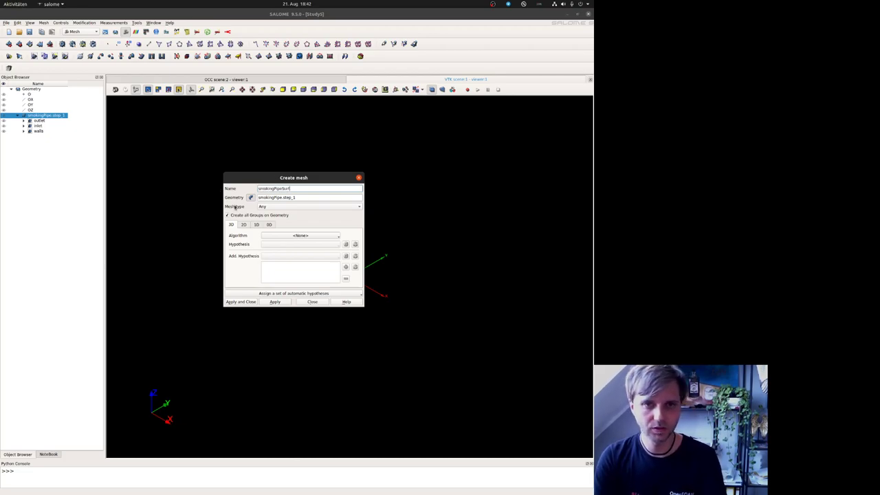
{"action": "type", "text": "Triang"}
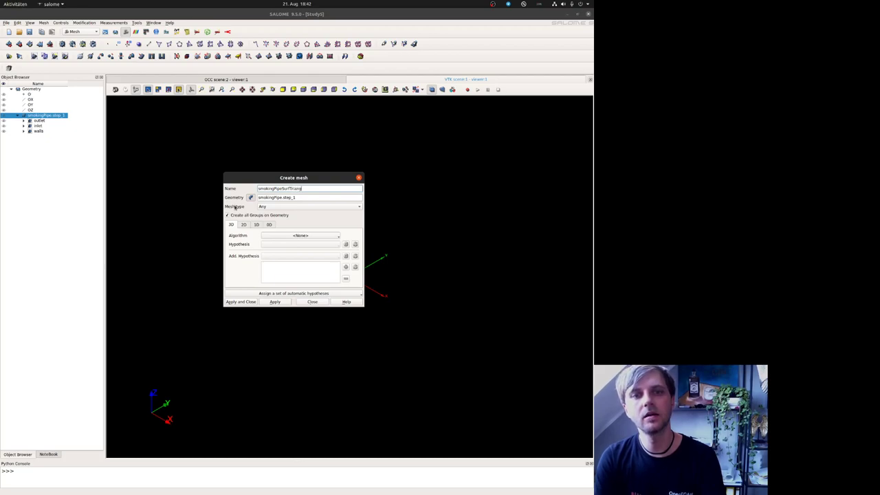
{"action": "type", "text": "ulation"}
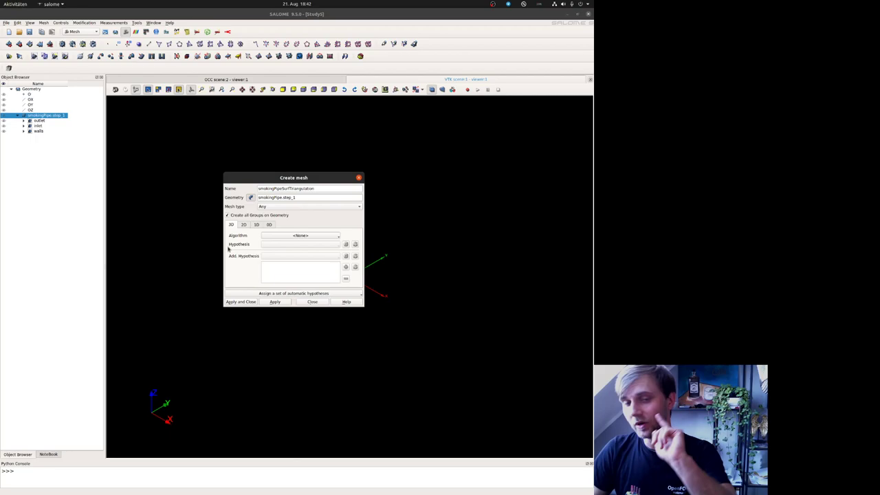
- Assign NETGEN 2D as the mesh's 2D algorithm, keeping the default hypothesis and no 3D algorithm
{"action": "left_click", "coordinate": [244, 226]}
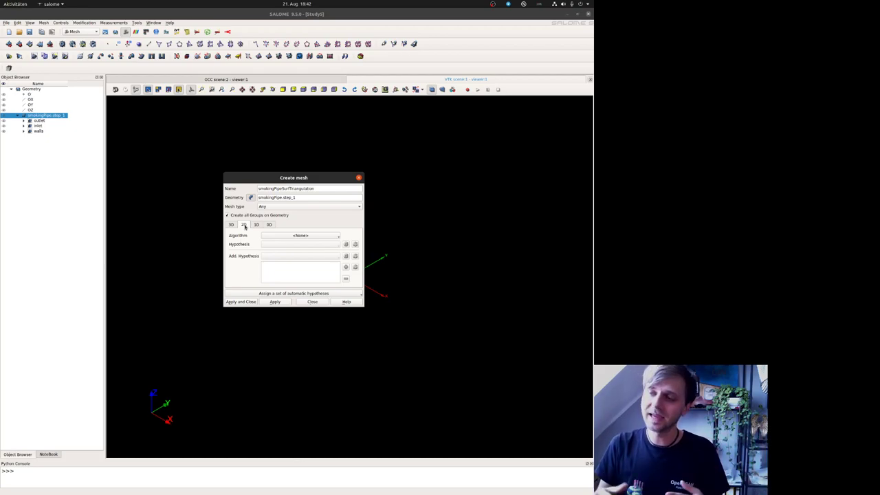
{"action": "left_click", "coordinate": [233, 226]}
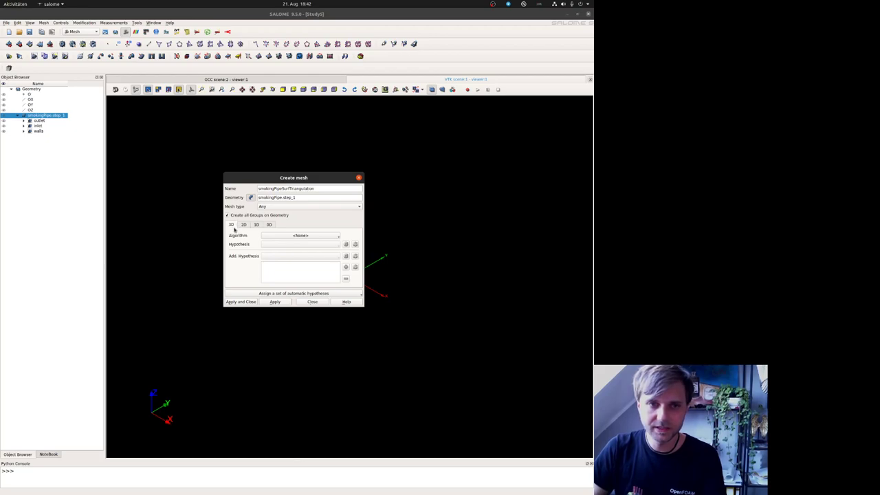
{"action": "left_click", "coordinate": [243, 224]}
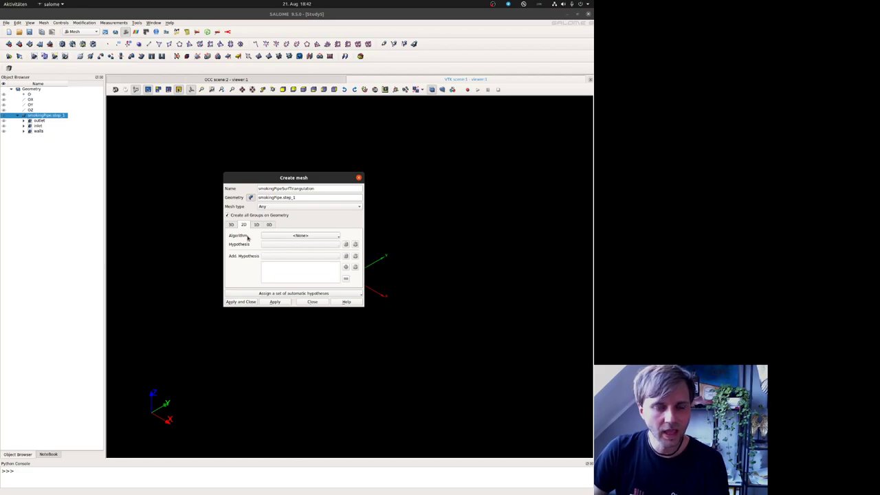
{"action": "left_click", "coordinate": [283, 237]}
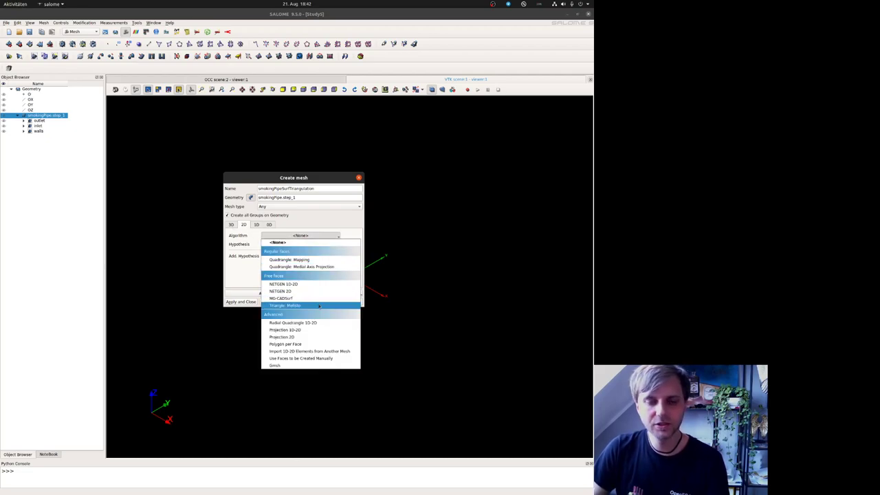
{"action": "left_click", "coordinate": [286, 291]}
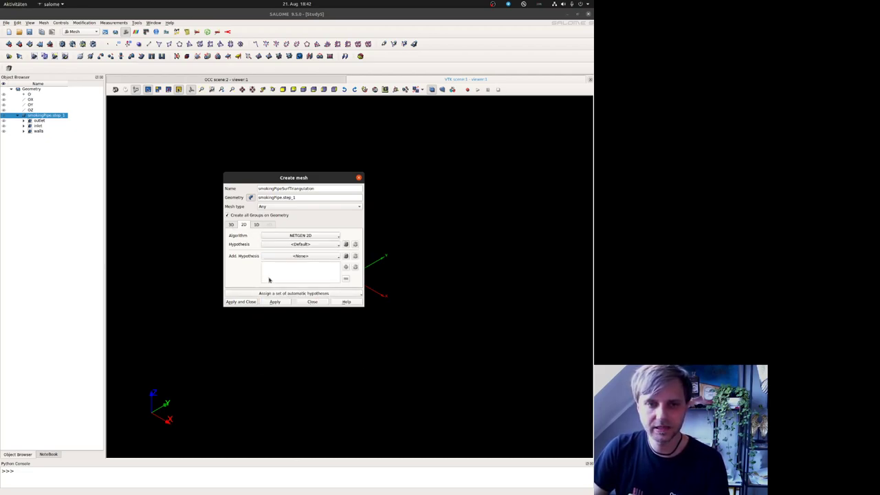
{"action": "left_click", "coordinate": [285, 234]}
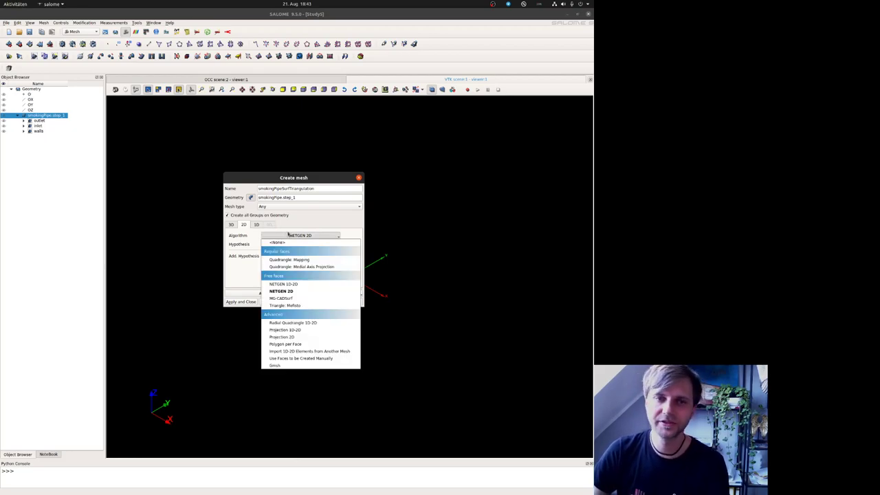
{"action": "left_click", "coordinate": [276, 226]}
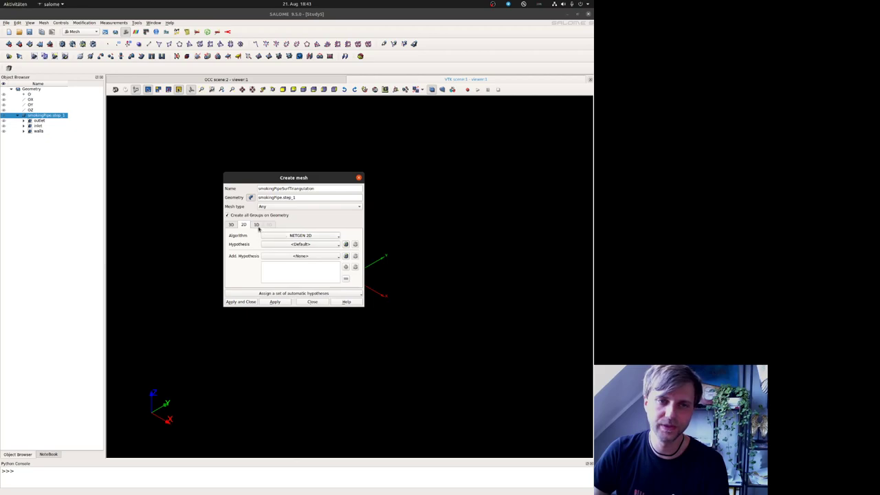
- Assign Wire Discretisation as the mesh's 1D algorithm and start an Adaptive hypothesis for it
{"action": "left_click", "coordinate": [256, 225]}
{"action": "left_click", "coordinate": [301, 235]}
{"action": "left_click", "coordinate": [300, 260]}
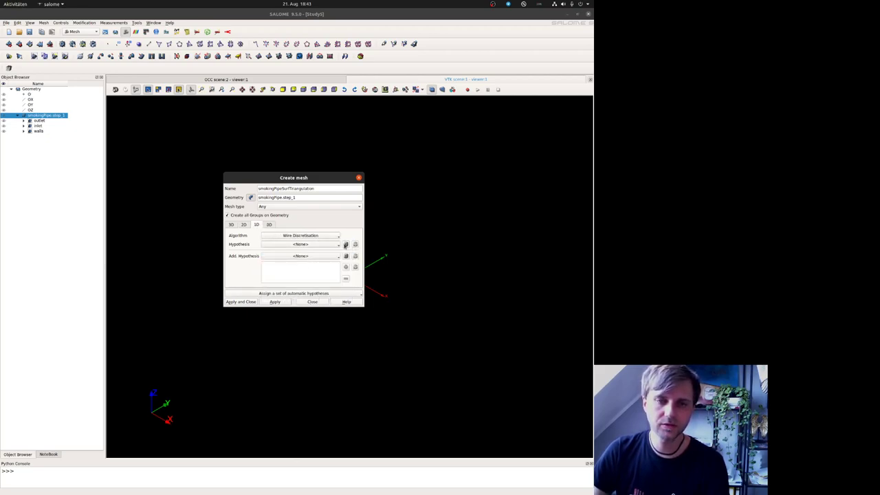
{"action": "left_click", "coordinate": [345, 244]}
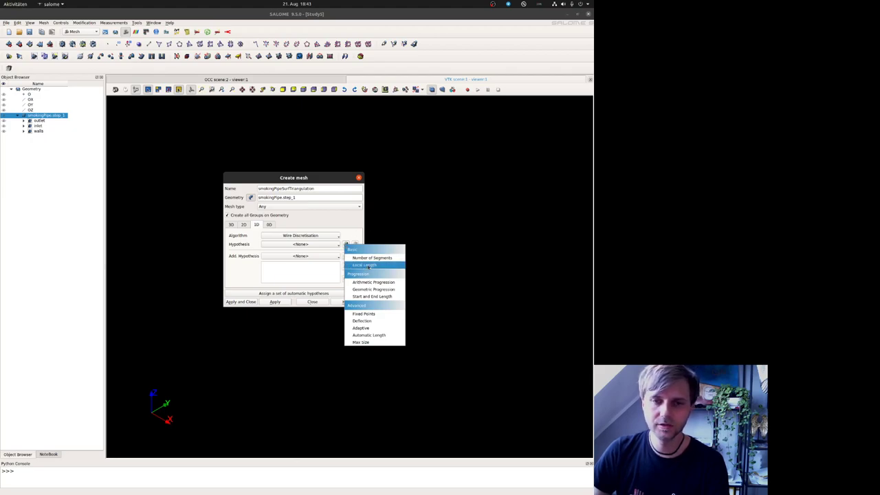
{"action": "left_click", "coordinate": [385, 328]}
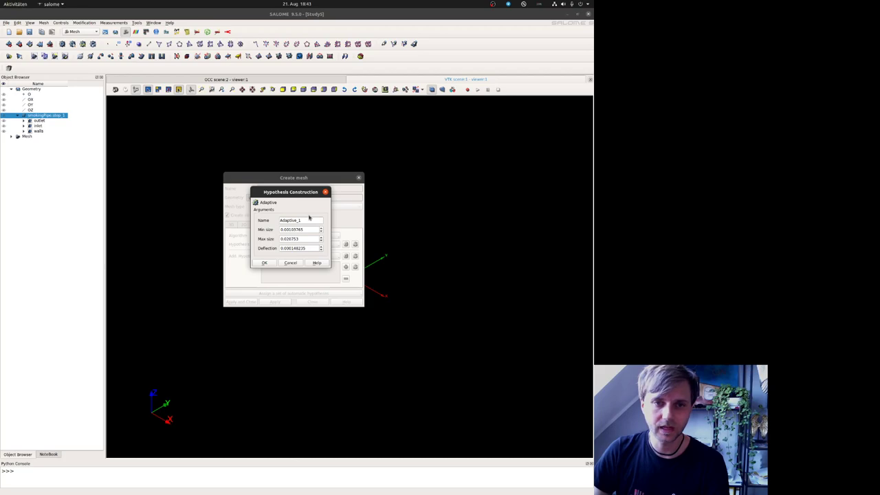
- Set the Adaptive hypothesis's minimum size to 0.001 and its maximum size to 0.01
{"action": "left_click_drag", "start_coordinate": [307, 230], "coordinate": [292, 229]}
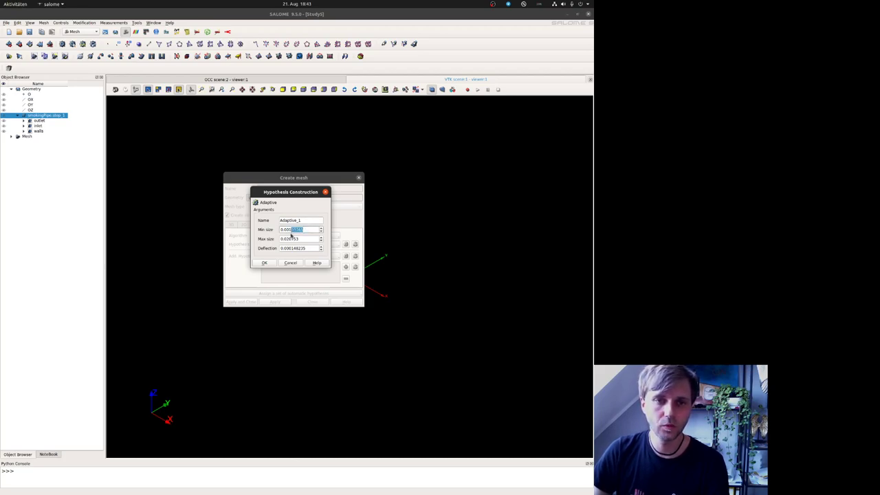
{"action": "key", "text": "BackSpace"}
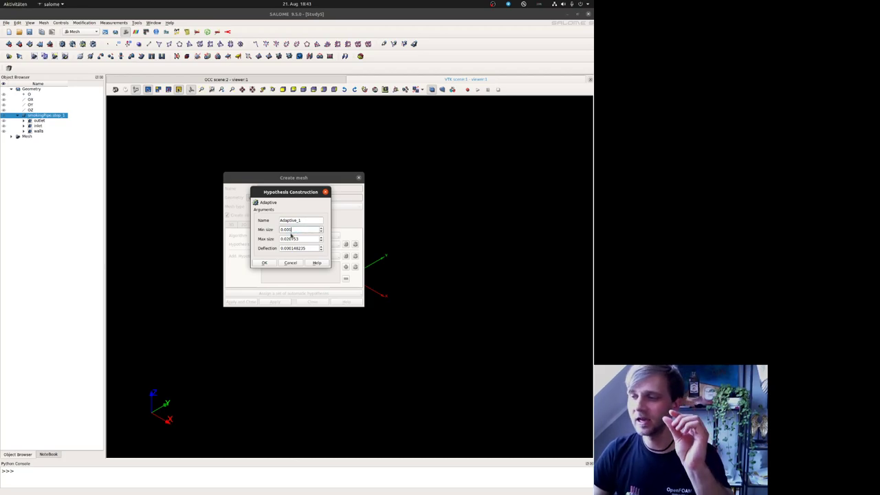
{"action": "left_click_drag", "start_coordinate": [297, 238], "coordinate": [288, 239]}
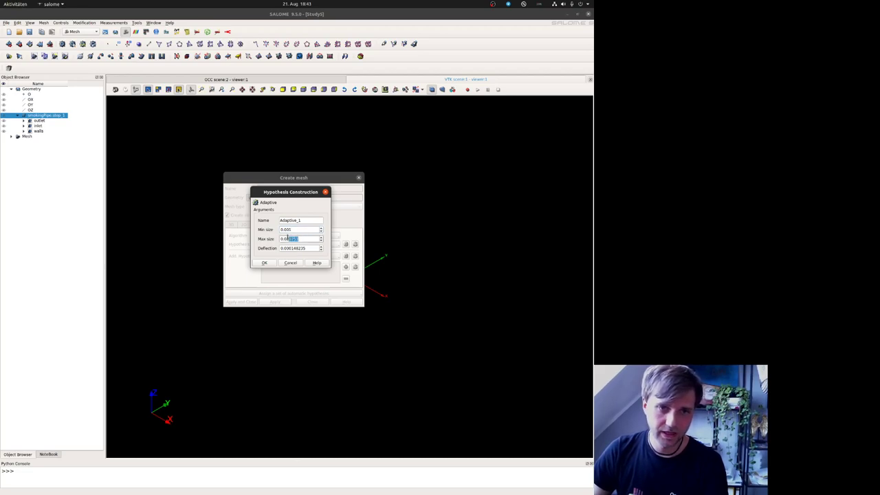
{"action": "key", "text": "BackSpace"}
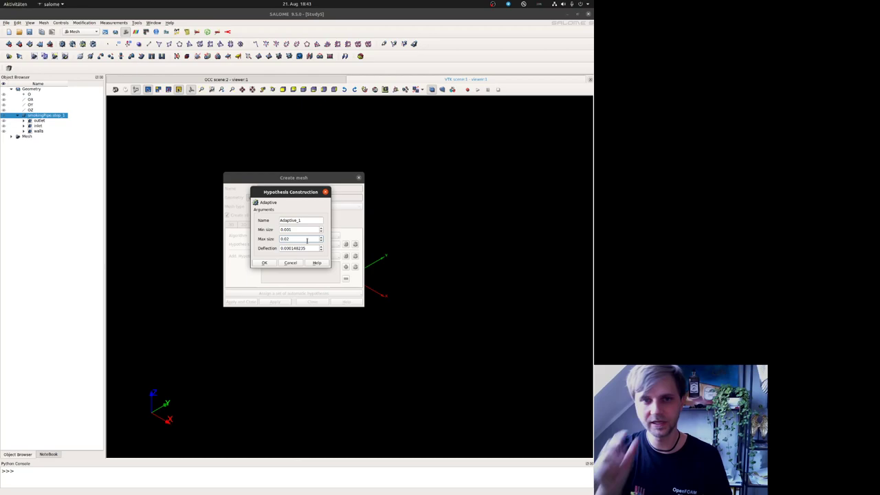
{"action": "key", "text": "BackSpace"}
{"action": "type", "text": "1"}
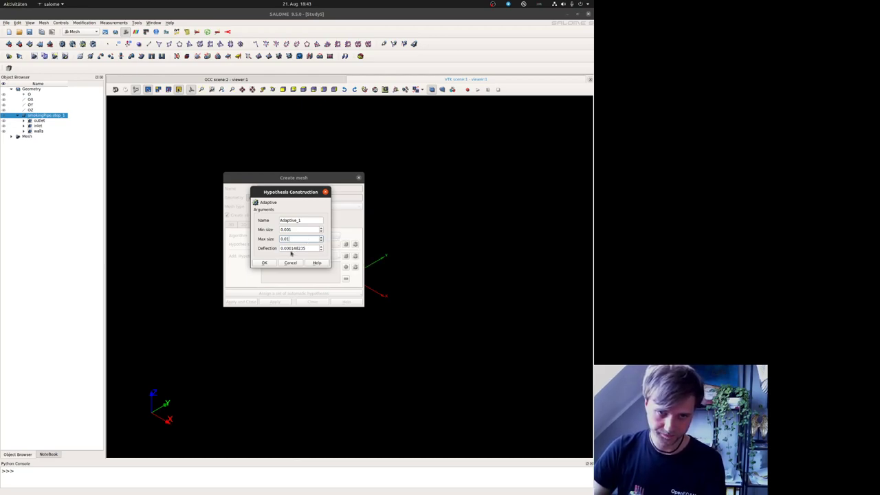
- Set the Adaptive hypothesis's deflection to 0.0005, consult its help page, and accept the hypothesis
{"action": "left_click_drag", "start_coordinate": [293, 248], "coordinate": [304, 248]}
{"action": "key", "text": "BackSpace"}
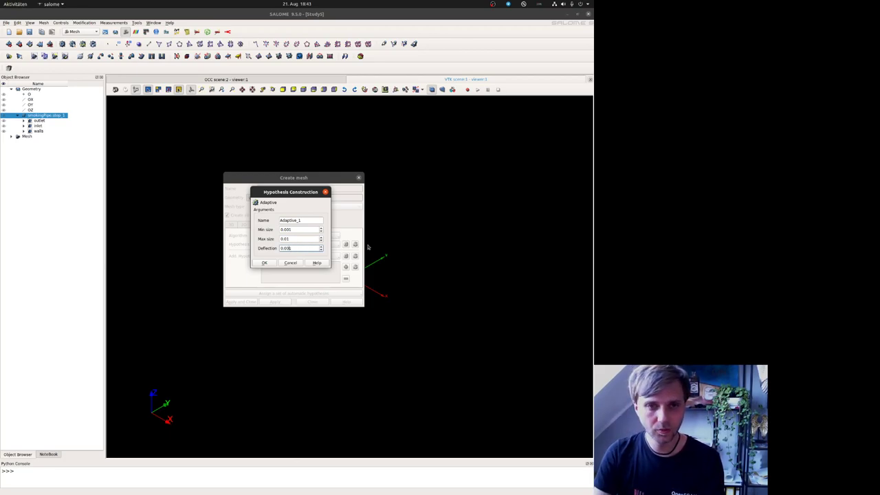
{"action": "type", "text": "5"}
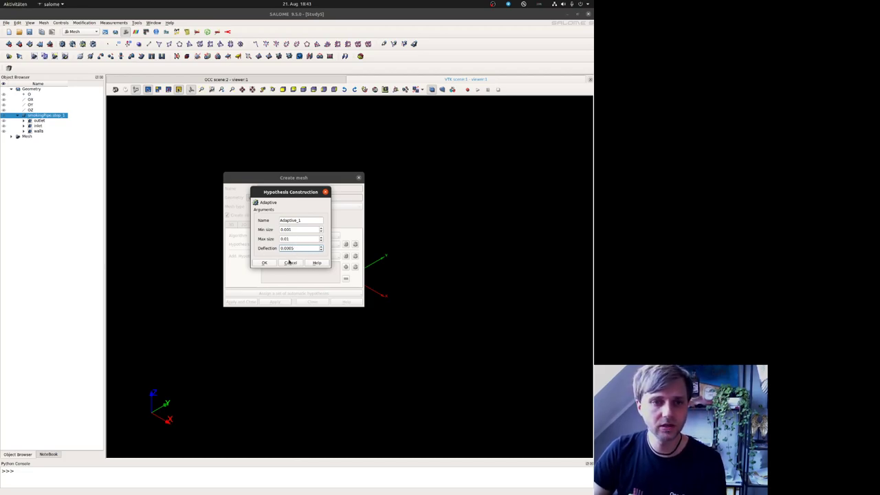
{"action": "left_click", "coordinate": [317, 264]}
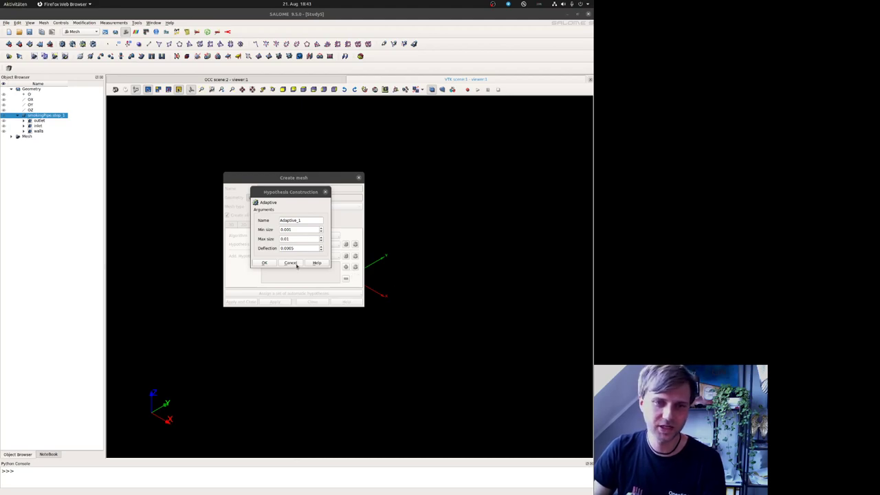
{"action": "left_click", "coordinate": [266, 263]}
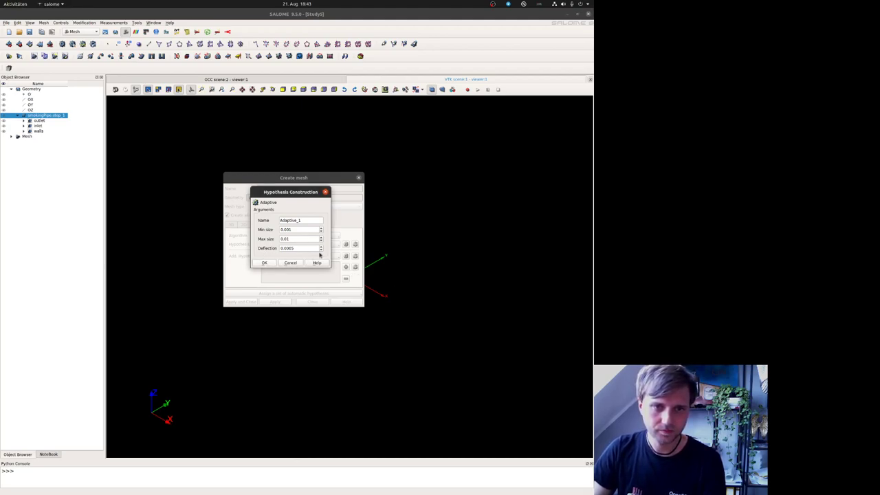
{"action": "left_click_drag", "start_coordinate": [297, 248], "coordinate": [291, 250]}
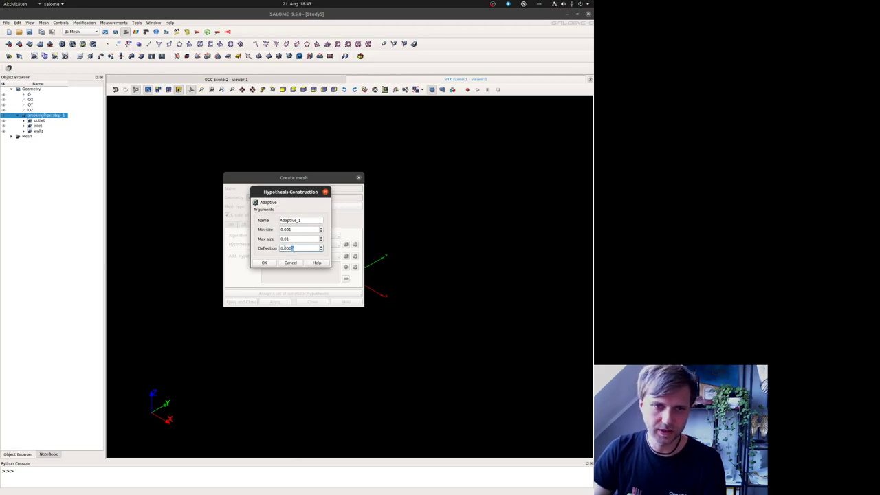
{"action": "left_click_drag", "start_coordinate": [294, 248], "coordinate": [291, 248]}
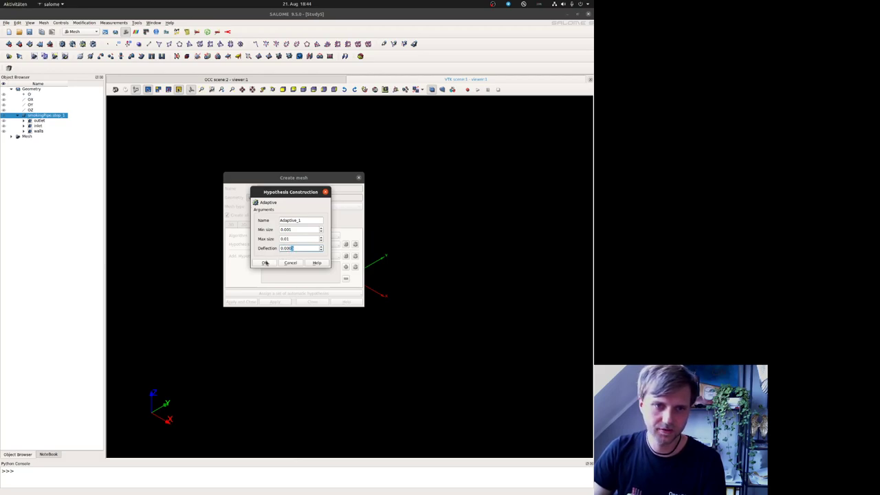
{"action": "left_click", "coordinate": [264, 263]}
- Create the configured mesh smokingPipeSurfTriangulation and start computing it
{"action": "left_click", "coordinate": [241, 301]}
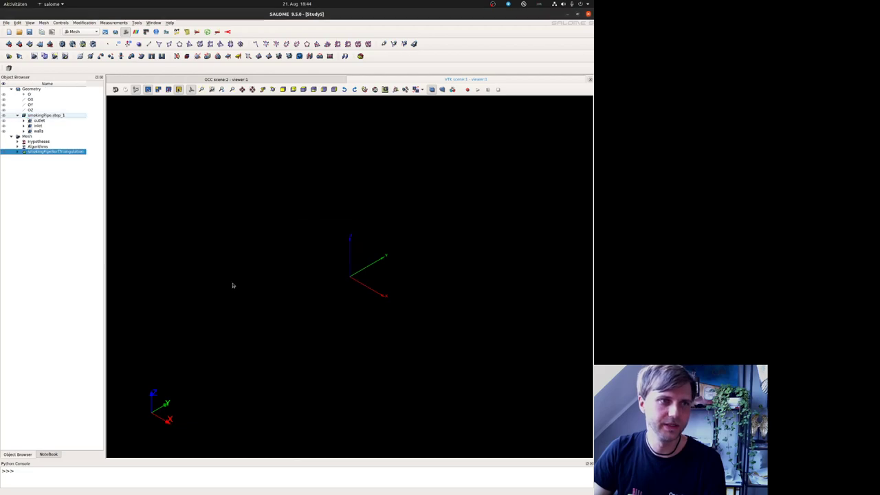
{"action": "left_click", "coordinate": [62, 43]}
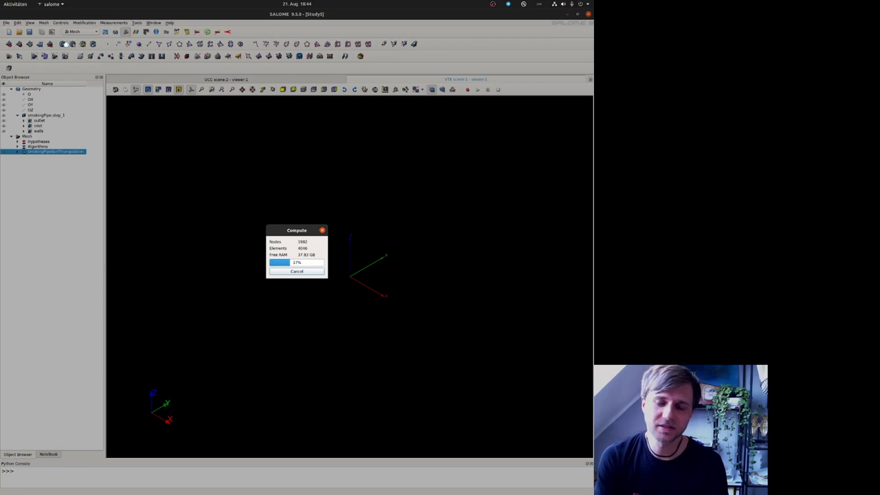
- Switch to ParaView to view the pipe's STL surfaces again, and return to SALOME's running mesh computation
{"action": "key", "text": "super"}
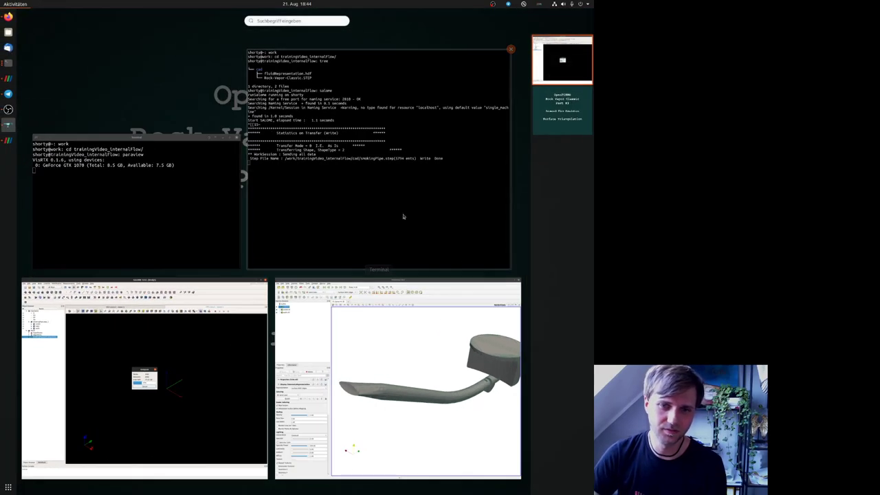
{"action": "left_click", "coordinate": [396, 306]}
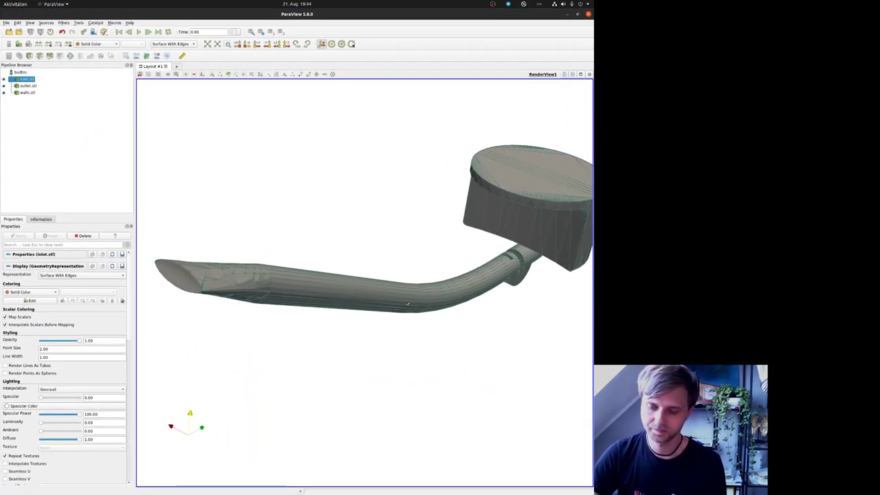
{"action": "key", "text": "alt+Tab"}
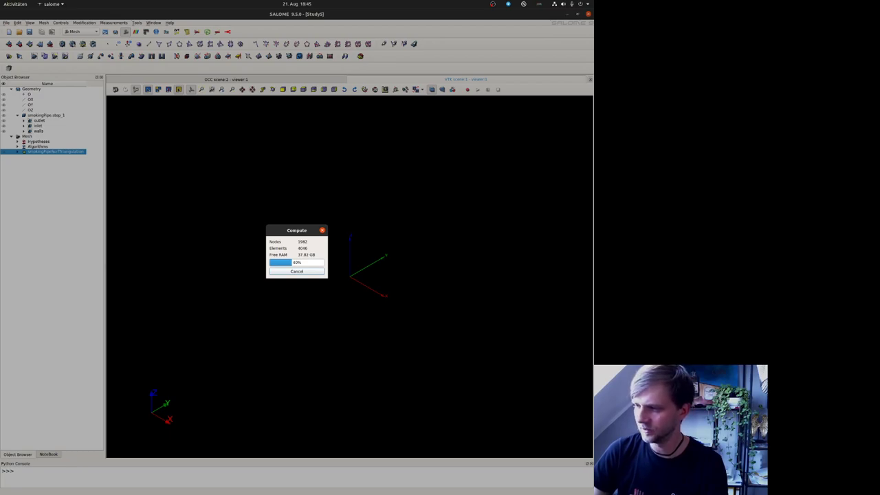
- Dismiss the mesh computation report and examine the partially computed surface mesh around the pipe bowl and its inner faces
{"action": "key", "text": "alt+Tab"}
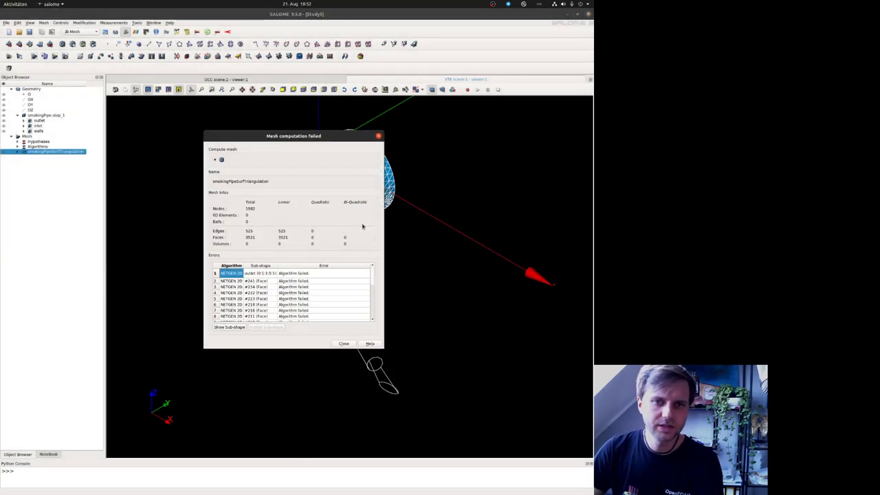
{"action": "left_click", "coordinate": [378, 136]}
{"action": "scroll", "coordinate": [344, 165], "scroll_direction": "up", "scroll_amount": 5}
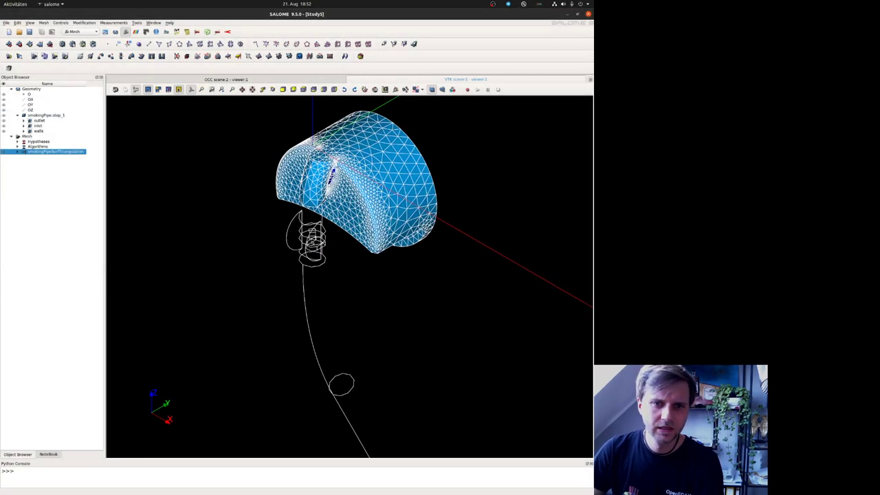
{"action": "scroll", "coordinate": [332, 169], "scroll_direction": "up", "scroll_amount": 8}
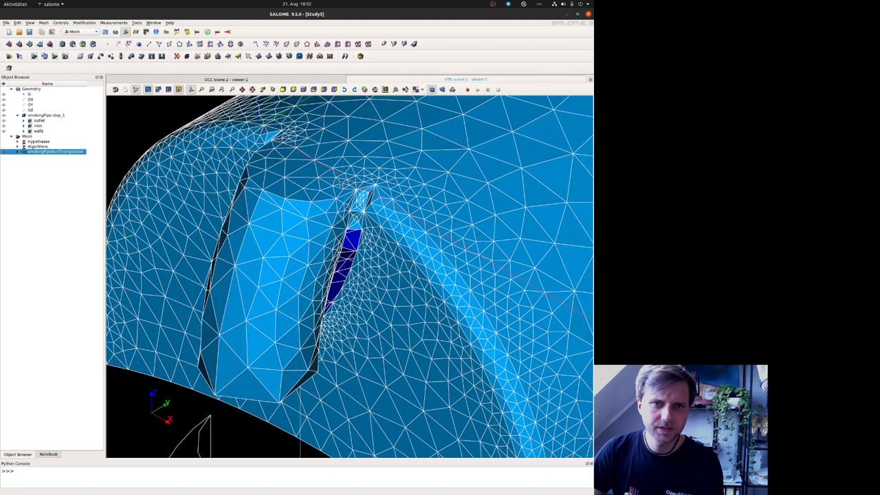
{"action": "scroll", "coordinate": [439, 378], "scroll_direction": "down", "scroll_amount": 8}
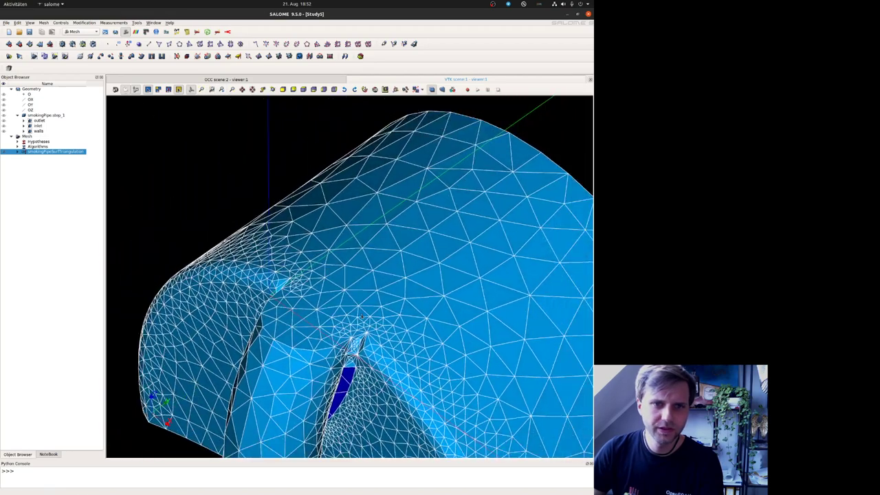
{"action": "right_click_drag", "start_coordinate": [439, 379], "coordinate": [231, 310], "text": "ctrl"}
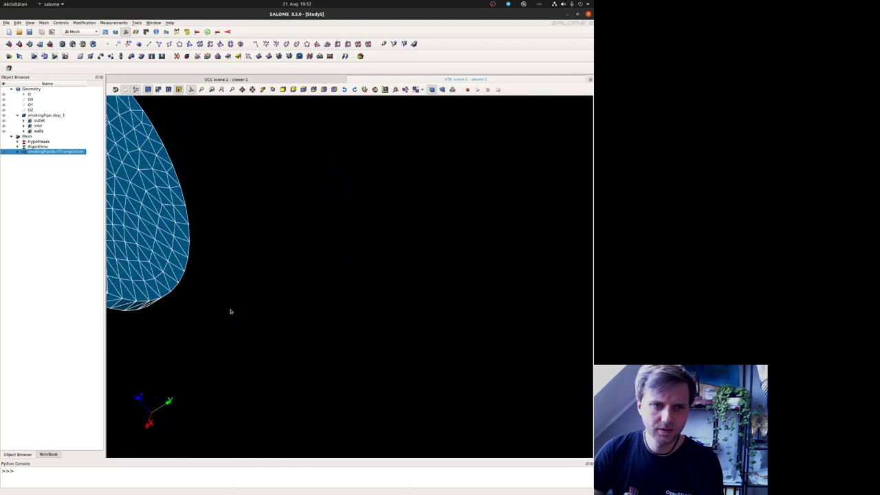
{"action": "middle_click_drag", "start_coordinate": [278, 315], "coordinate": [443, 147], "text": "ctrl"}
- Switch smokingPipeSurfTriangulation's 2D algorithm from NETGEN 2D to Triangle: Mefisto and recompute the mesh
{"action": "right_click", "coordinate": [64, 152]}
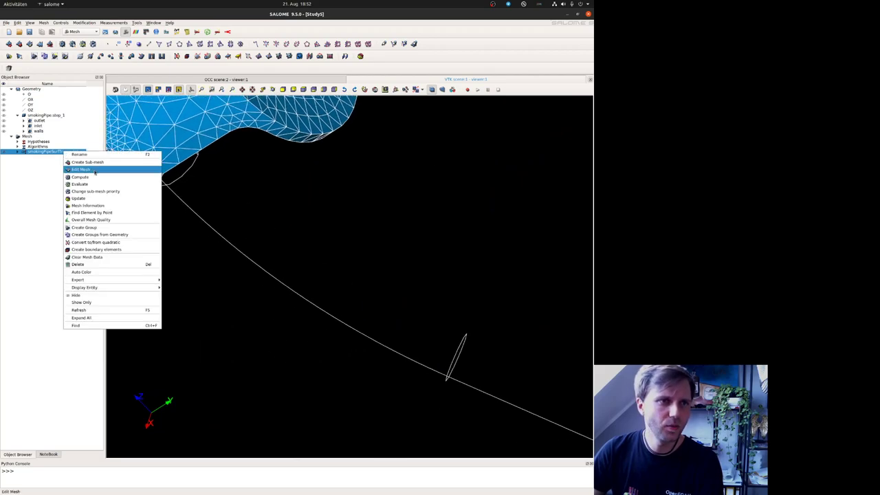
{"action": "left_click", "coordinate": [34, 152]}
{"action": "right_click", "coordinate": [33, 152]}
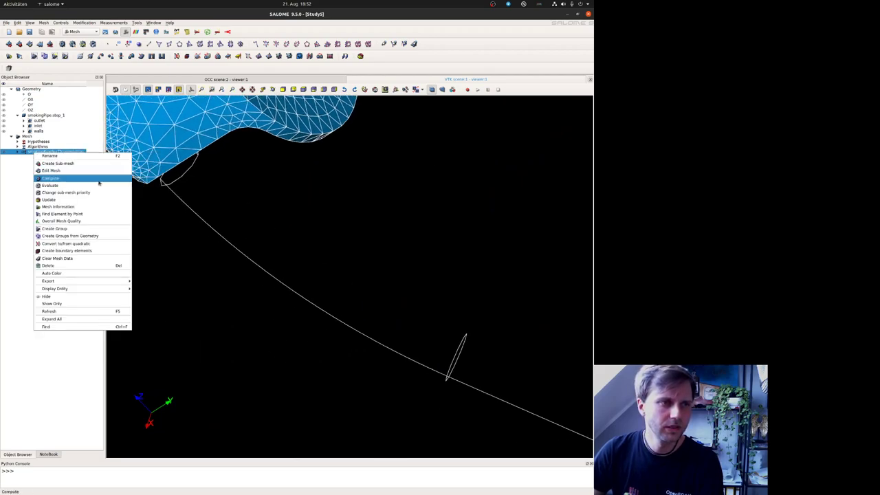
{"action": "left_click", "coordinate": [82, 170]}
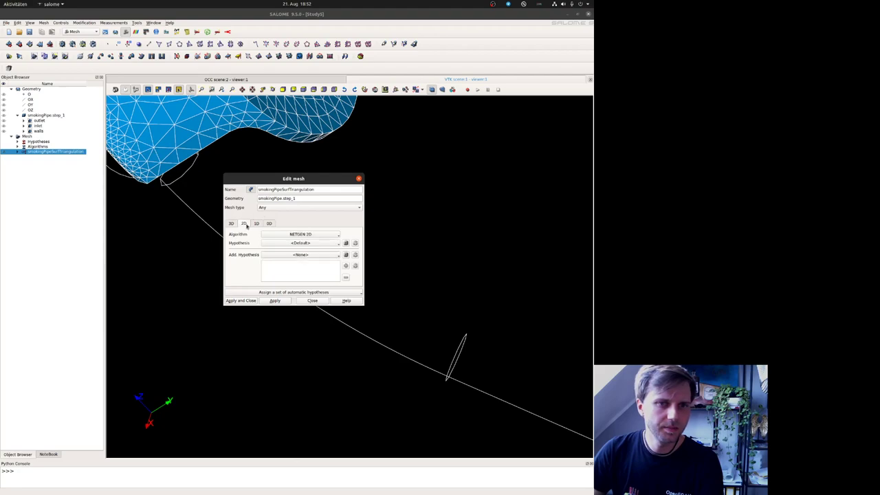
{"action": "left_click", "coordinate": [295, 242]}
{"action": "left_click", "coordinate": [305, 307]}
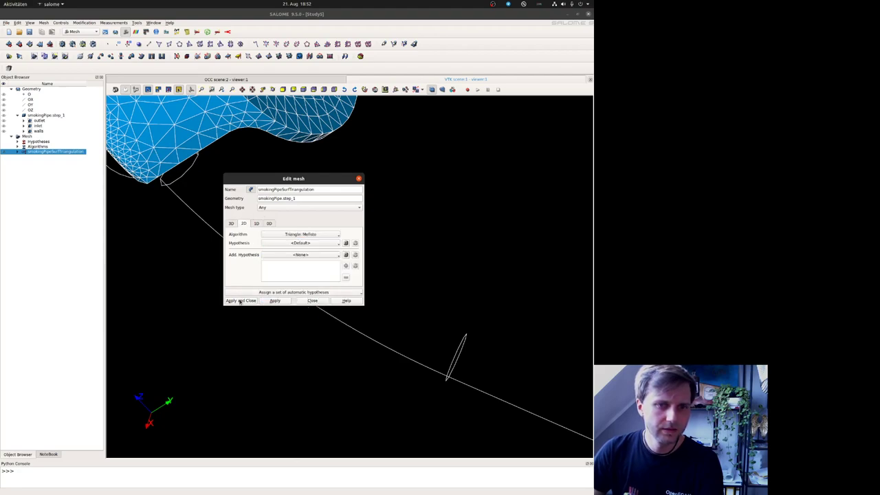
{"action": "left_click", "coordinate": [241, 301]}
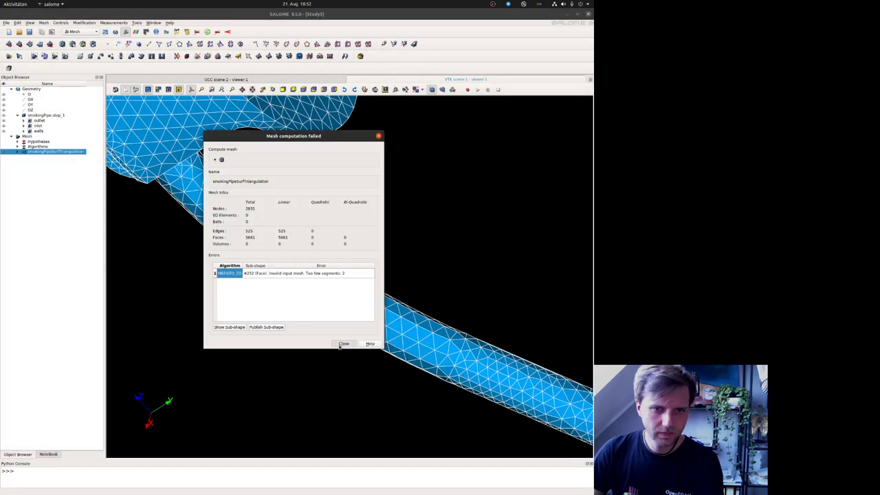
{"action": "left_click", "coordinate": [339, 346]}
- Examine the recomputed Mefisto surface mesh on the bowl, its underside and the stem
{"action": "scroll", "coordinate": [351, 344], "scroll_direction": "down", "scroll_amount": 5}
{"action": "right_click_drag", "start_coordinate": [355, 340], "coordinate": [422, 325], "text": "ctrl"}
{"action": "middle_click_drag", "start_coordinate": [422, 325], "coordinate": [448, 232], "text": "ctrl"}
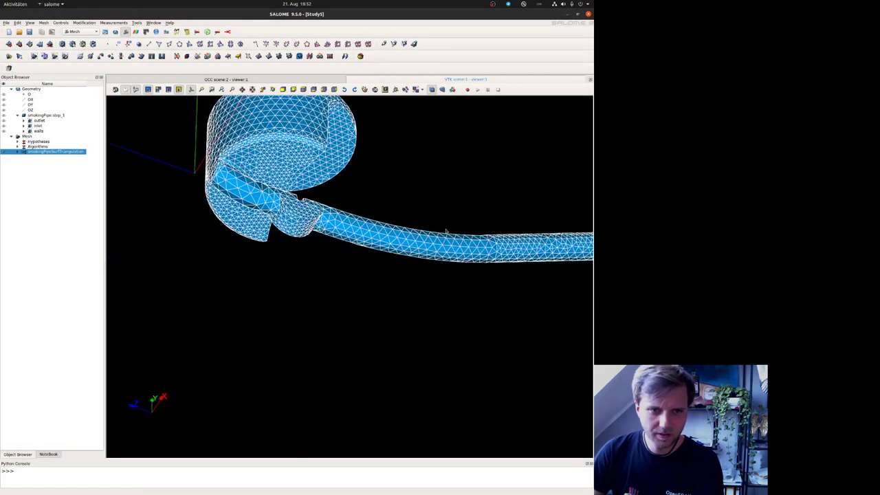
{"action": "right_click_drag", "start_coordinate": [448, 232], "coordinate": [400, 281], "text": "ctrl"}
{"action": "middle_click_drag", "start_coordinate": [399, 278], "coordinate": [514, 309]}
{"action": "middle_click_drag", "start_coordinate": [288, 286], "coordinate": [490, 308], "text": "ctrl"}
{"action": "right_click_drag", "start_coordinate": [490, 308], "coordinate": [494, 312], "text": "ctrl"}
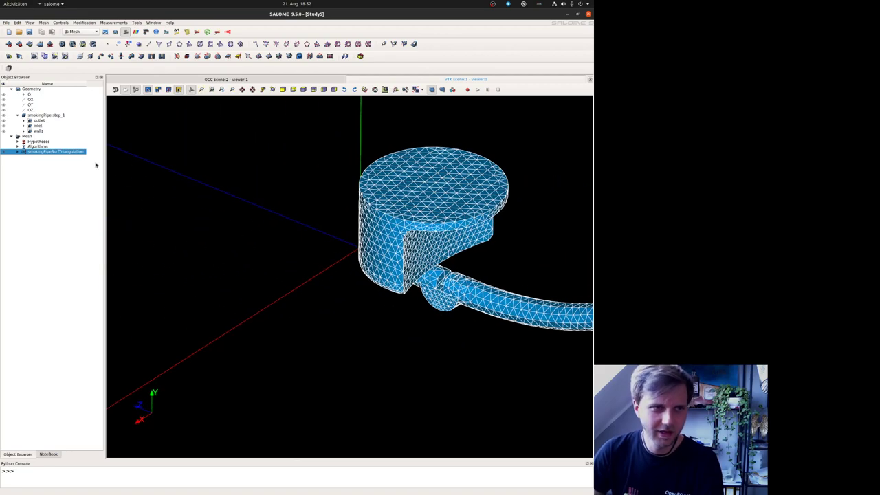
- Set the mesh's Adaptive hypothesis to maximum size 0.005 and minimum size 0.0001, and recompute the mesh
{"action": "right_click", "coordinate": [60, 153]}
{"action": "left_click", "coordinate": [84, 172]}
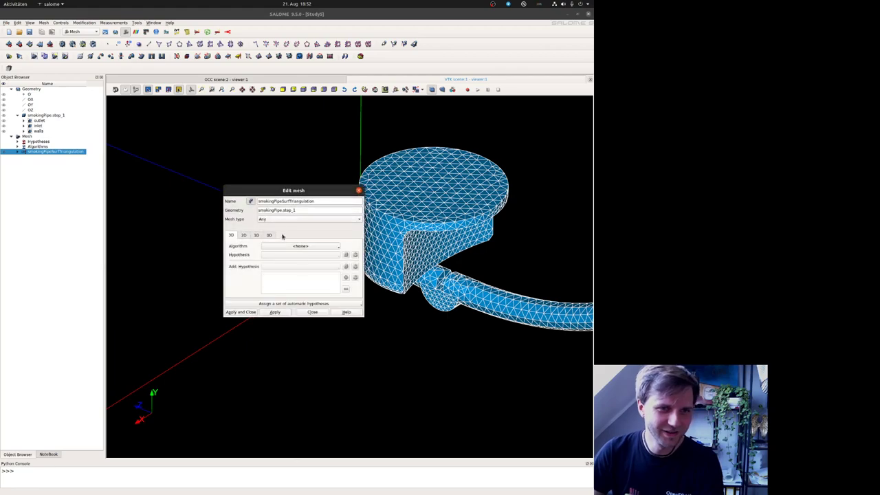
{"action": "left_click", "coordinate": [256, 235]}
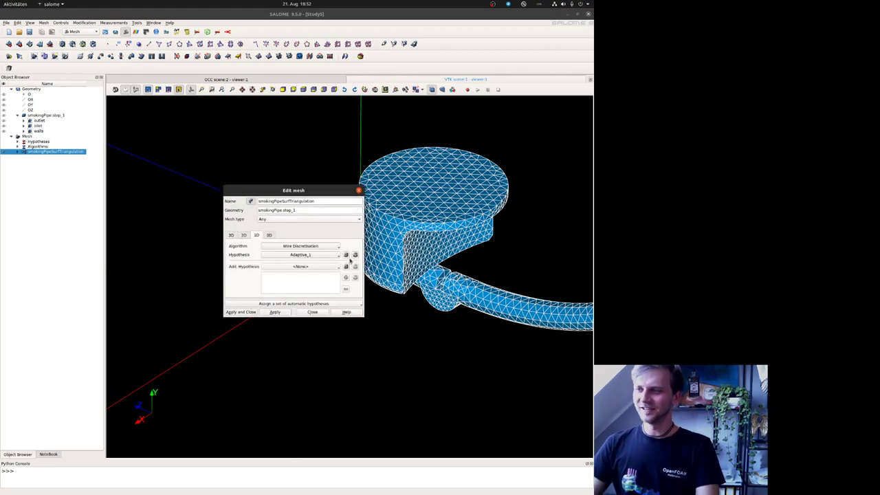
{"action": "left_click", "coordinate": [355, 254]}
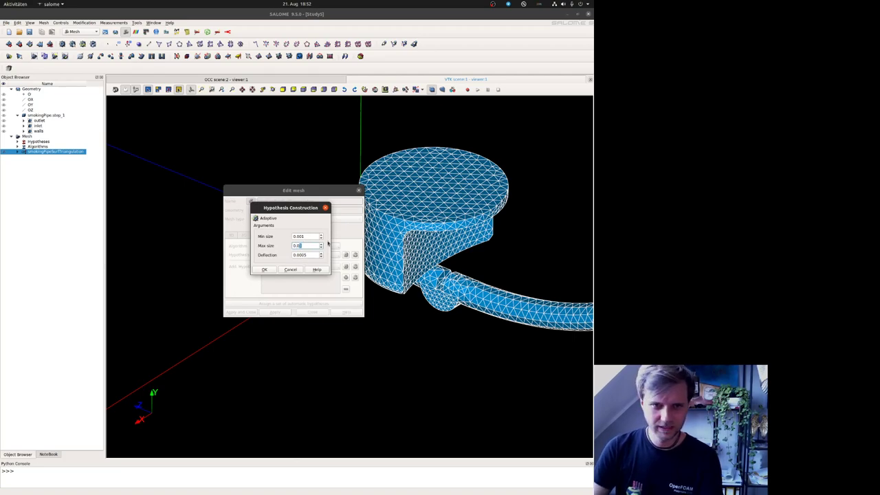
{"action": "type", "text": "05"}
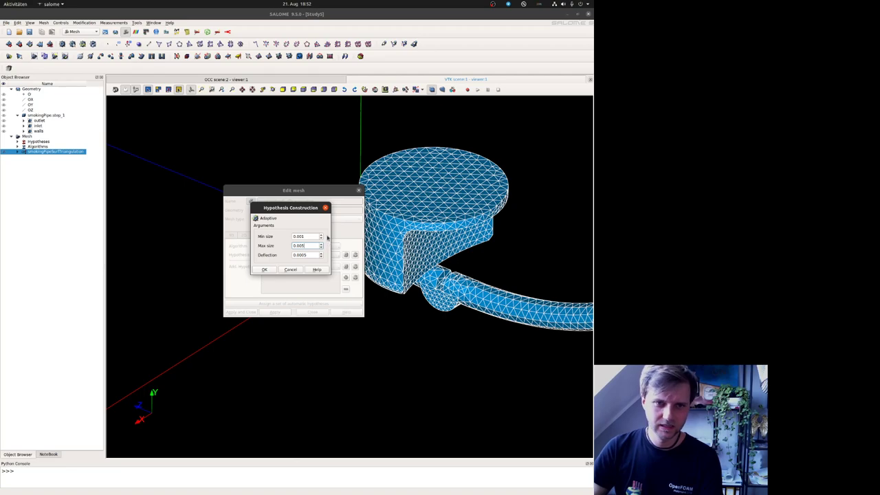
{"action": "type", "text": "01"}
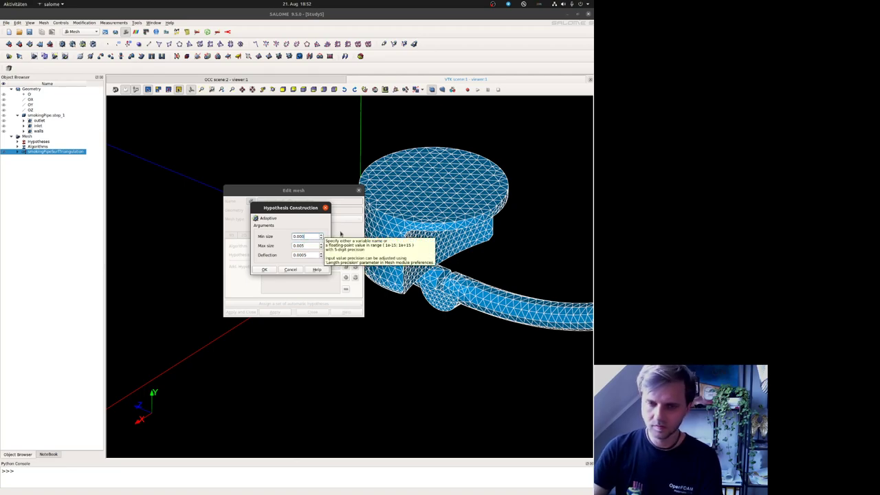
{"action": "left_click", "coordinate": [259, 271]}
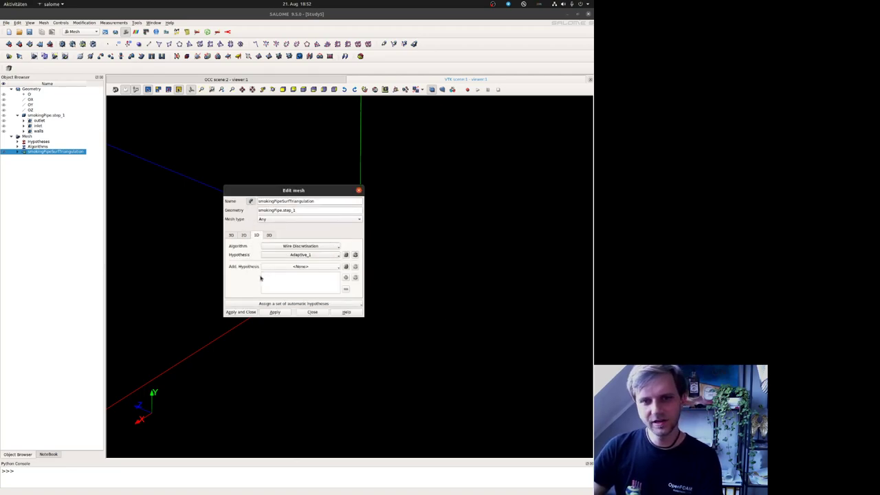
{"action": "left_click", "coordinate": [241, 312]}
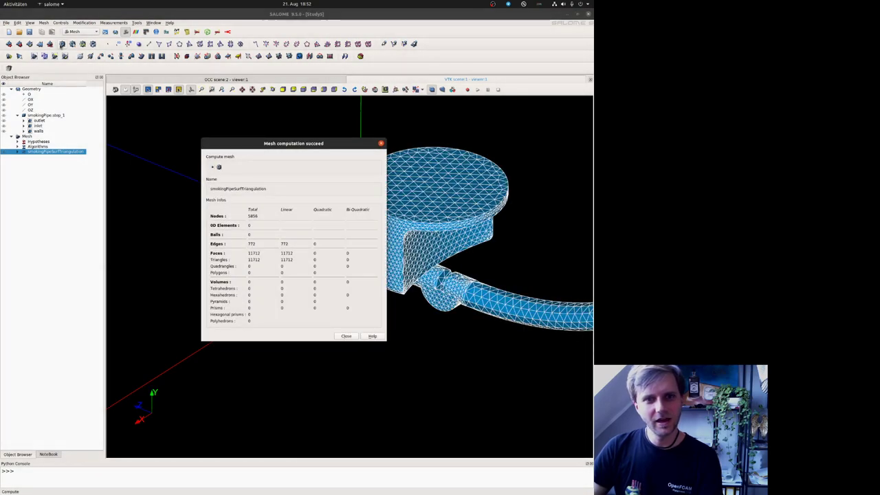
{"action": "left_click", "coordinate": [346, 336]}
- Inspect the refined triangulation along the stem, the mouthpiece and the bowl from several angles
{"action": "middle_click_drag", "start_coordinate": [506, 345], "coordinate": [220, 359], "text": "ctrl"}
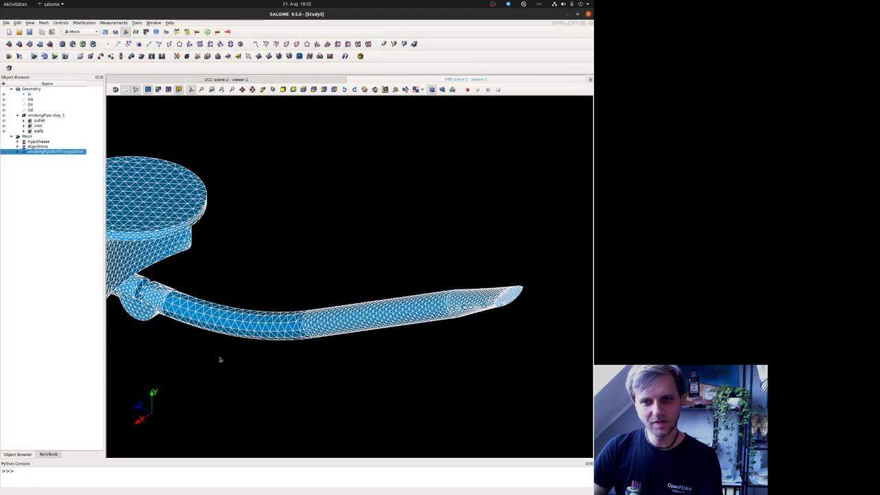
{"action": "middle_click_drag", "start_coordinate": [397, 336], "coordinate": [463, 320], "text": "ctrl"}
{"action": "right_click_drag", "start_coordinate": [463, 321], "coordinate": [377, 320], "text": "ctrl"}
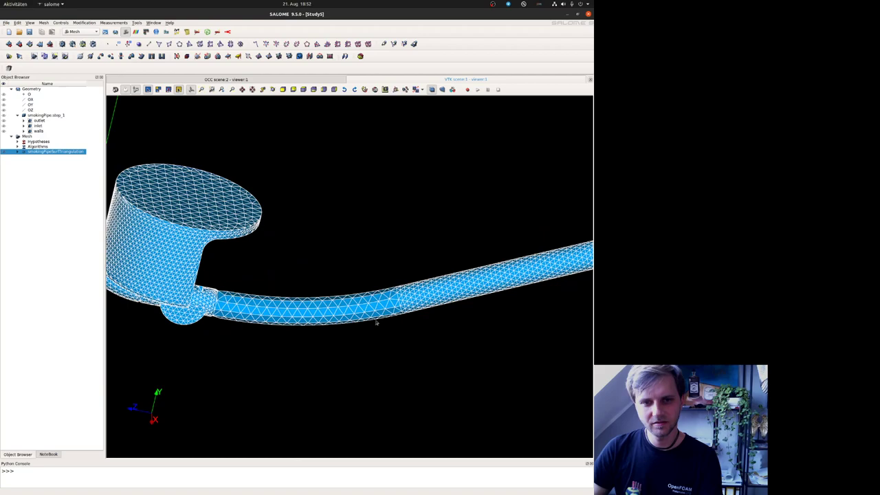
{"action": "middle_click_drag", "start_coordinate": [310, 324], "coordinate": [208, 348], "text": "ctrl"}
{"action": "middle_click_drag", "start_coordinate": [273, 298], "coordinate": [266, 296], "text": "ctrl"}
{"action": "right_click_drag", "start_coordinate": [509, 326], "coordinate": [421, 326], "text": "ctrl"}
{"action": "middle_click_drag", "start_coordinate": [357, 323], "coordinate": [105, 312]}
- Try a finer Adaptive hypothesis for the mesh edges, with minimum size 0.0001 and deflection 0.0001
{"action": "right_click", "coordinate": [46, 150]}
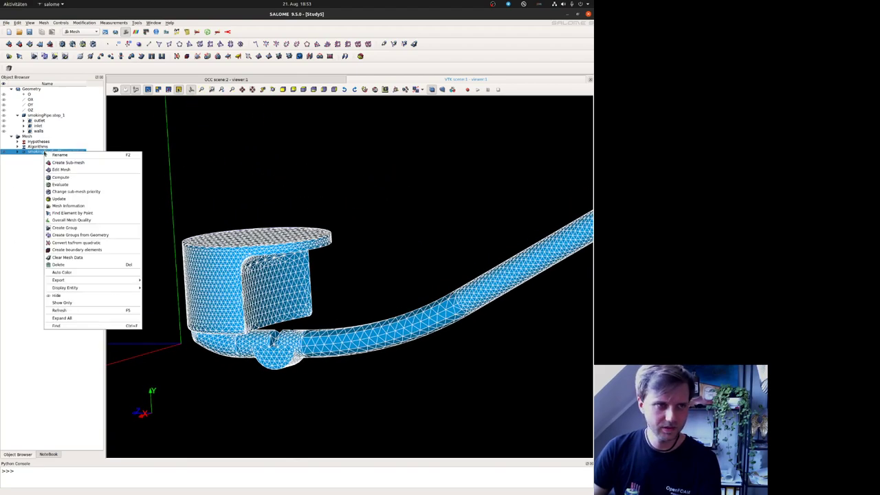
{"action": "left_click", "coordinate": [89, 170]}
{"action": "left_click", "coordinate": [257, 235]}
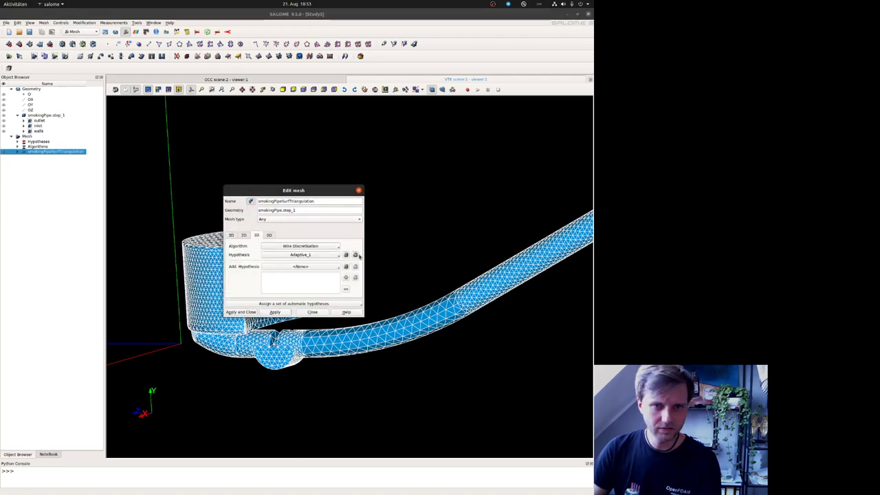
{"action": "left_click", "coordinate": [354, 255]}
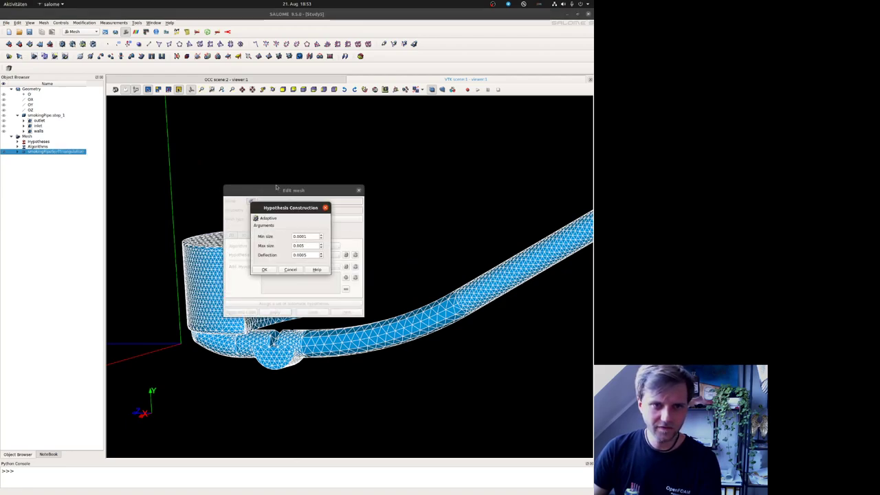
{"action": "left_click_drag", "start_coordinate": [276, 187], "coordinate": [380, 208]}
{"action": "left_click", "coordinate": [303, 246]}
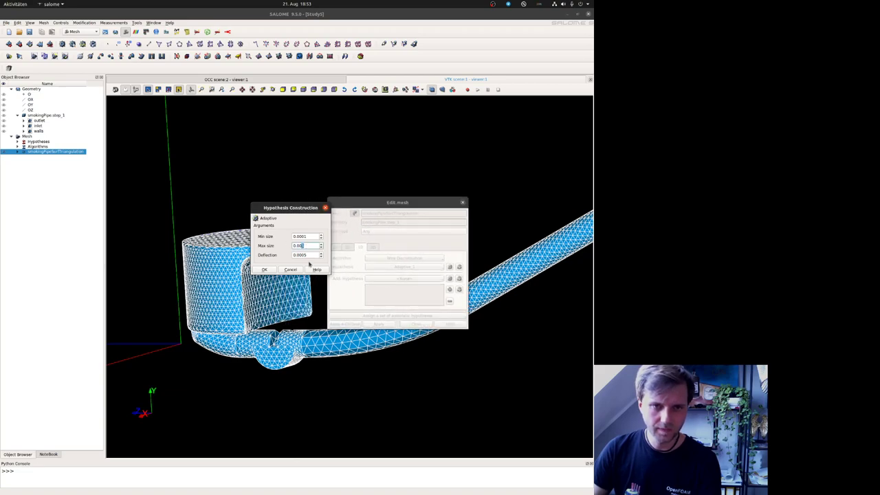
{"action": "key", "text": "Return"}
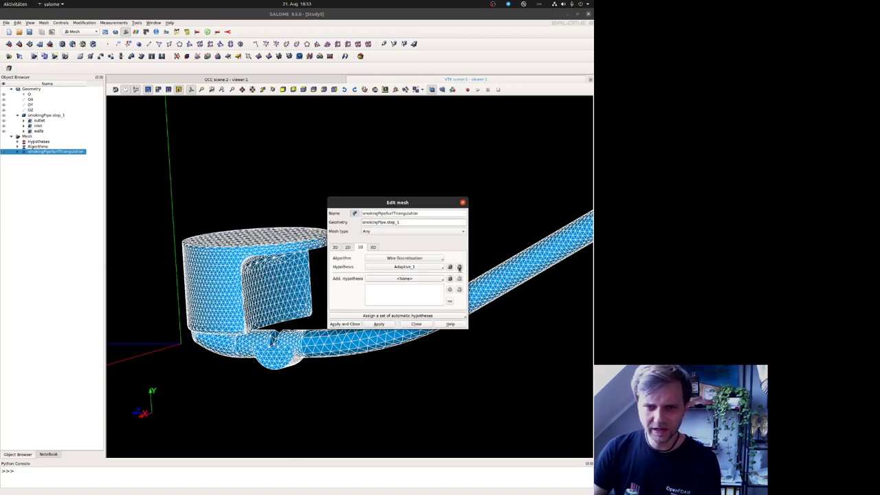
{"action": "left_click", "coordinate": [450, 266]}
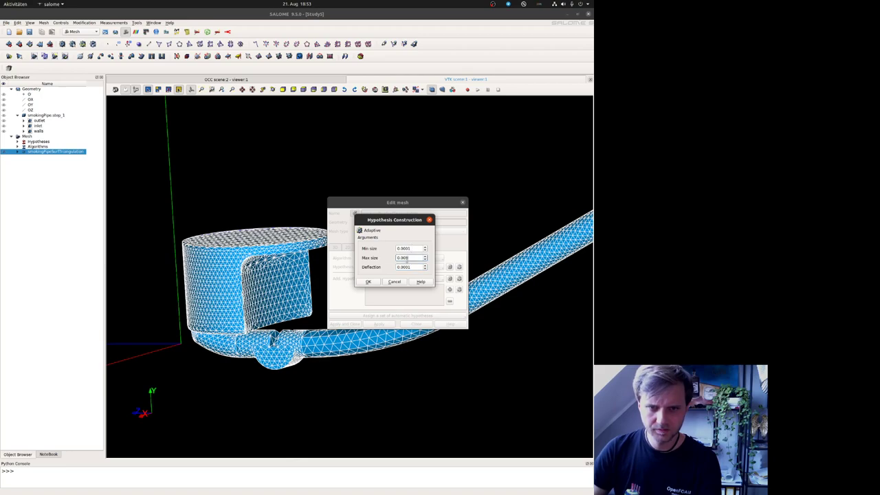
{"action": "key", "text": "Return"}
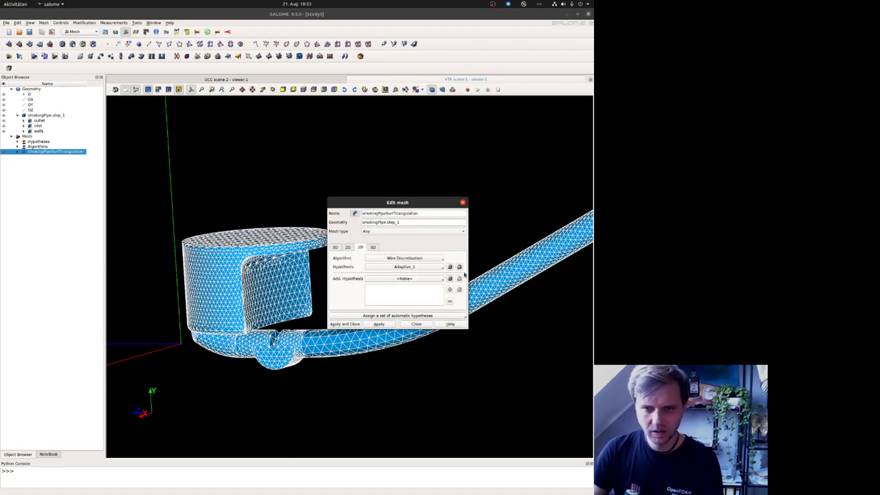
{"action": "left_click", "coordinate": [459, 267]}
{"action": "key", "text": "Escape"}
- Assign a new Local Length hypothesis with a reduced length to the mesh's 1D discretisation and recompute the mesh
{"action": "left_click", "coordinate": [451, 267]}
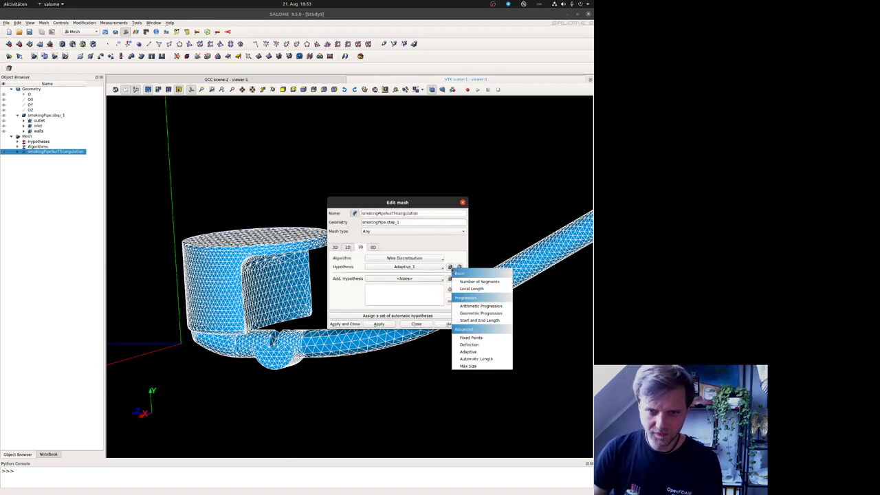
{"action": "left_click", "coordinate": [489, 289]}
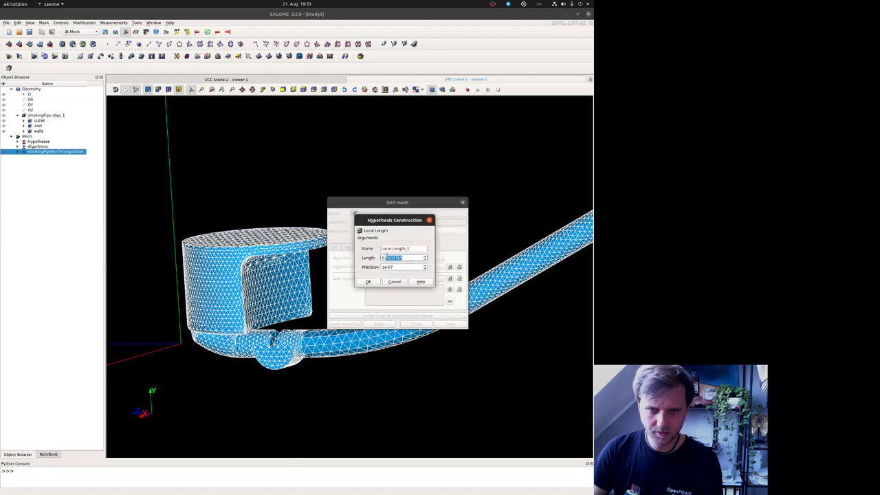
{"action": "type", "text": "02"}
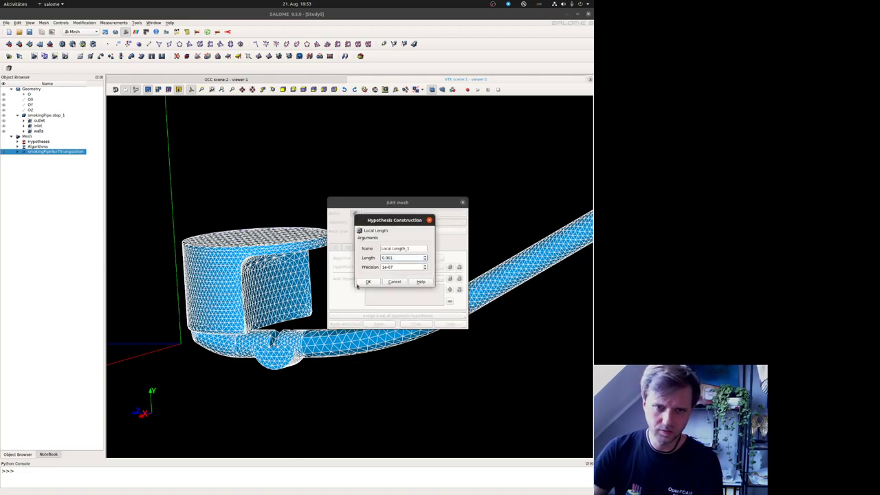
{"action": "left_click", "coordinate": [367, 281]}
{"action": "left_click", "coordinate": [346, 323]}
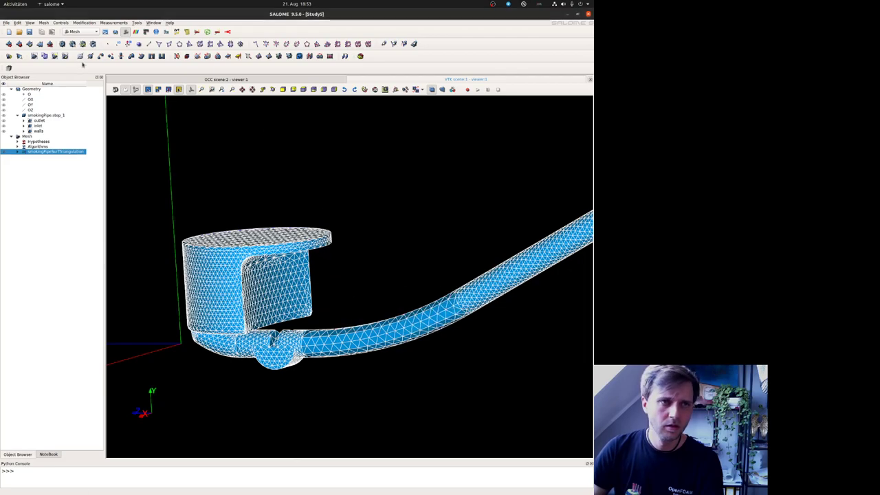
{"action": "left_click", "coordinate": [53, 44]}
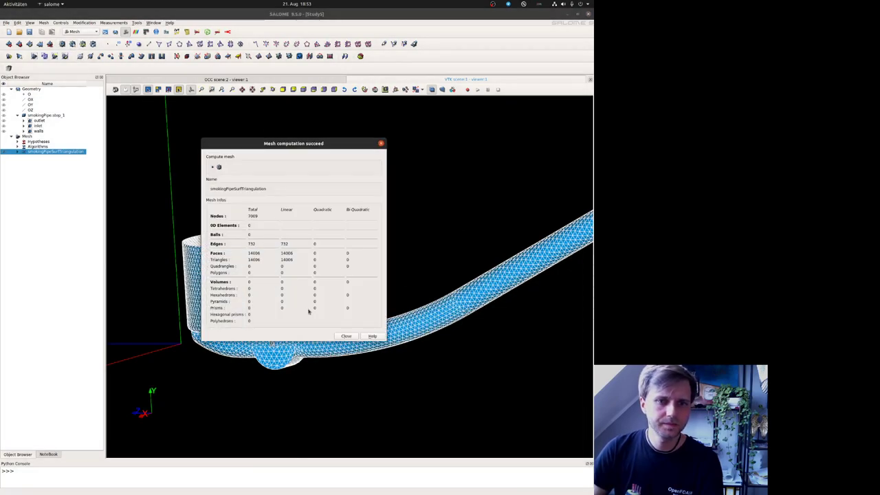
{"action": "left_click", "coordinate": [346, 335]}
- Examine the uniform triangulation at the junction between the bowl and the stem
{"action": "scroll", "coordinate": [278, 347], "scroll_direction": "up", "scroll_amount": 6}
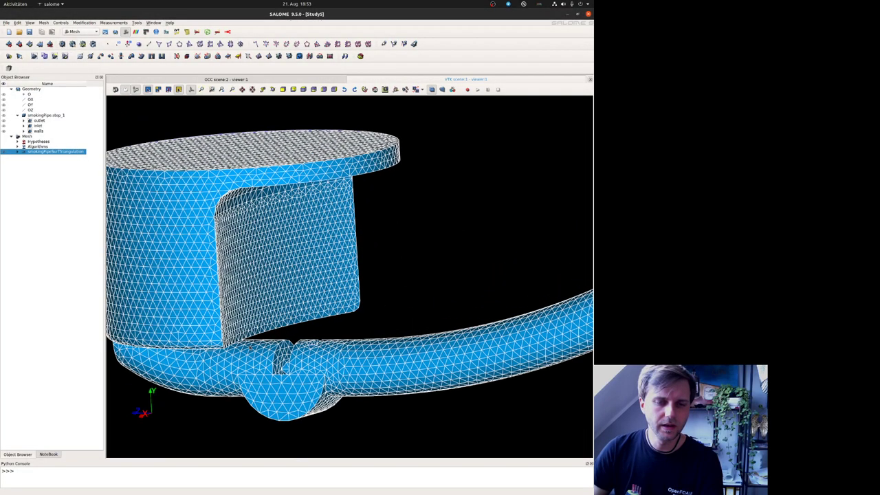
{"action": "right_click_drag", "start_coordinate": [251, 347], "coordinate": [320, 379], "text": "ctrl"}
{"action": "middle_click_drag", "start_coordinate": [275, 347], "coordinate": [369, 308], "text": "ctrl"}
{"action": "scroll", "coordinate": [337, 300], "scroll_direction": "up", "scroll_amount": 6}
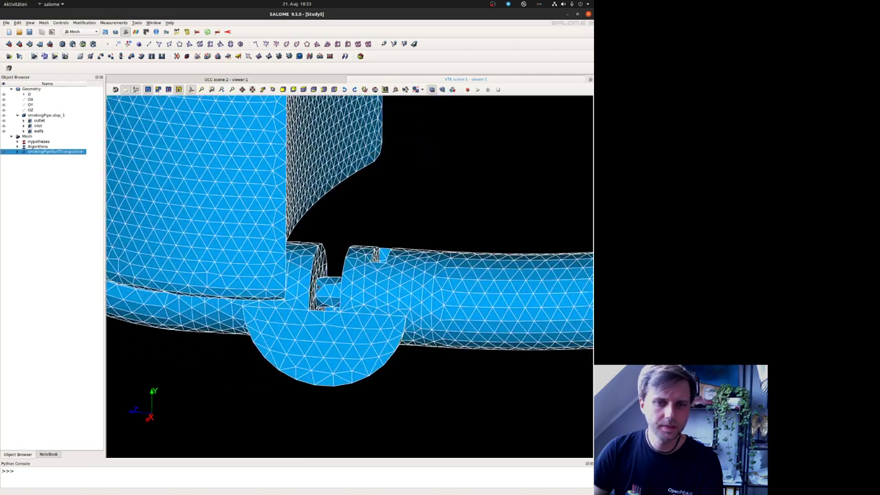
- Inspect the surface triangulation along the stem and at the mouthpiece's outlet face
{"action": "scroll", "coordinate": [317, 288], "scroll_direction": "up", "scroll_amount": 4}
{"action": "scroll", "coordinate": [318, 288], "scroll_direction": "down", "scroll_amount": 9}
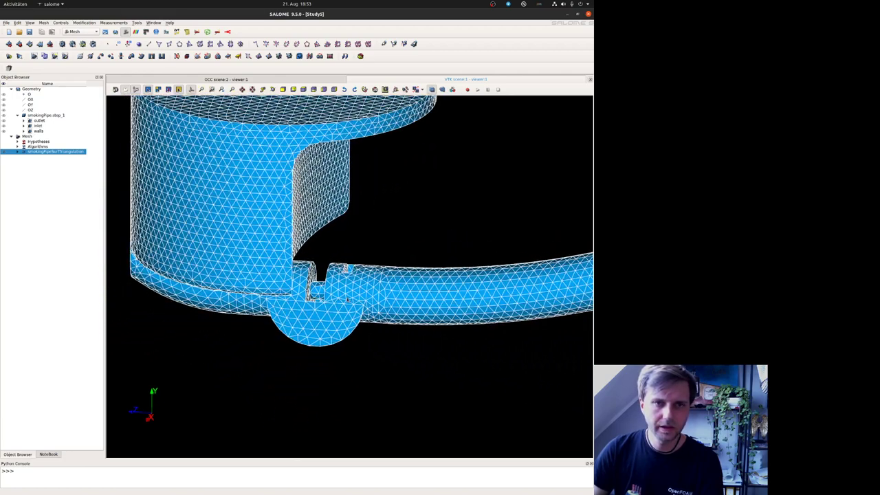
{"action": "scroll", "coordinate": [347, 300], "scroll_direction": "down", "scroll_amount": 5}
{"action": "right_click_drag", "start_coordinate": [373, 295], "coordinate": [448, 259], "text": "ctrl"}
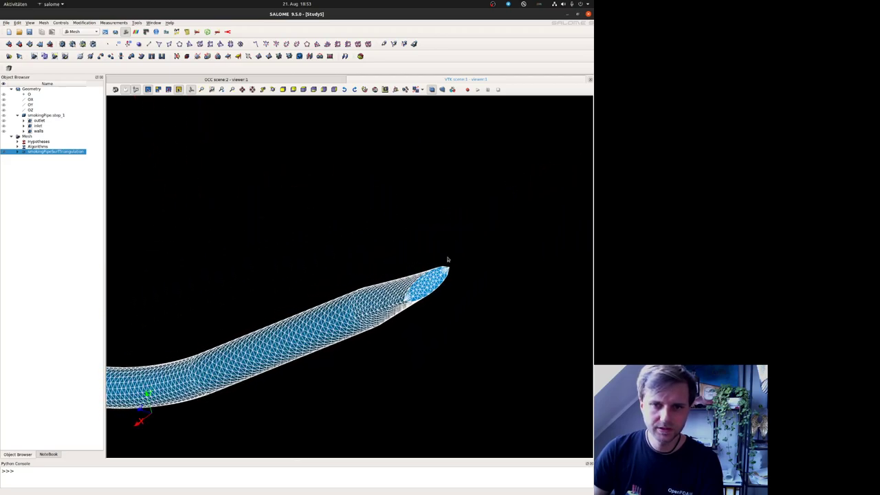
{"action": "scroll", "coordinate": [447, 259], "scroll_direction": "up", "scroll_amount": 5}
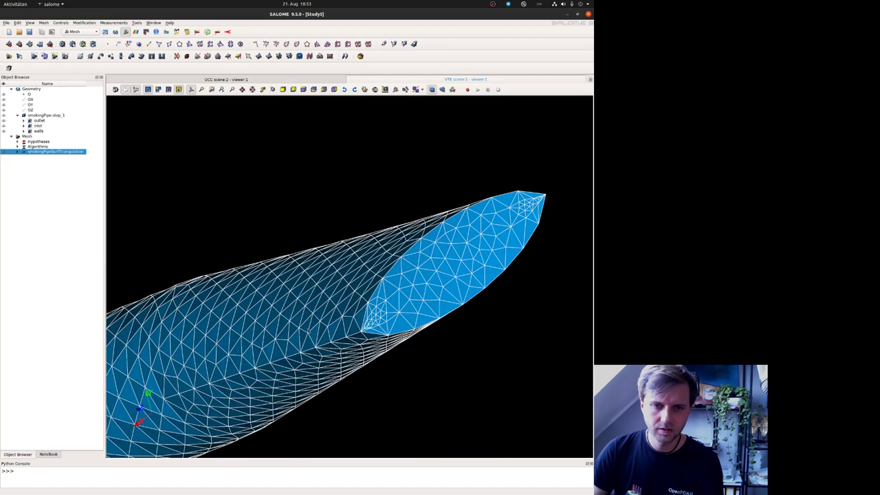
{"action": "right_click_drag", "start_coordinate": [308, 331], "coordinate": [247, 324], "text": "ctrl"}
{"action": "scroll", "coordinate": [148, 245], "scroll_direction": "down", "scroll_amount": 4}
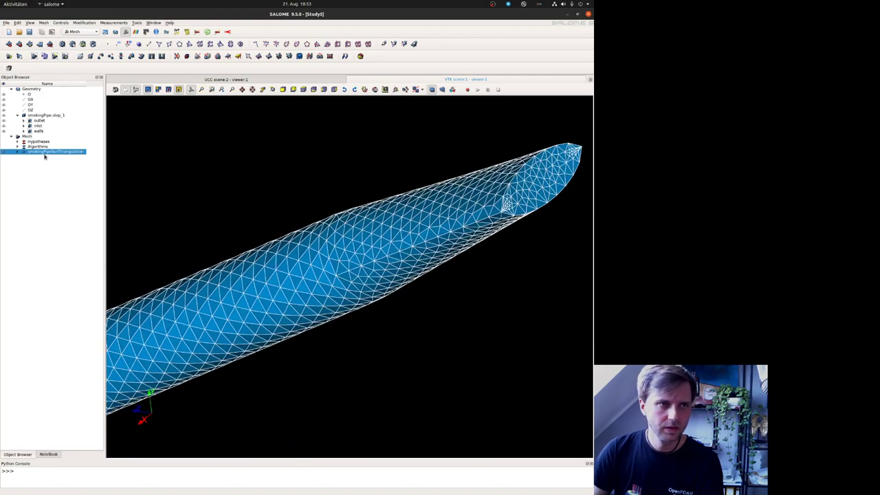
{"action": "right_click_drag", "start_coordinate": [346, 274], "coordinate": [315, 306], "text": "ctrl"}
- Switch to ParaView and examine the coarse STL triangulation of the stem and bowl for comparison
{"action": "key", "text": "ctrl+alt+Up"}
{"action": "key", "text": "ctrl+alt+Down"}
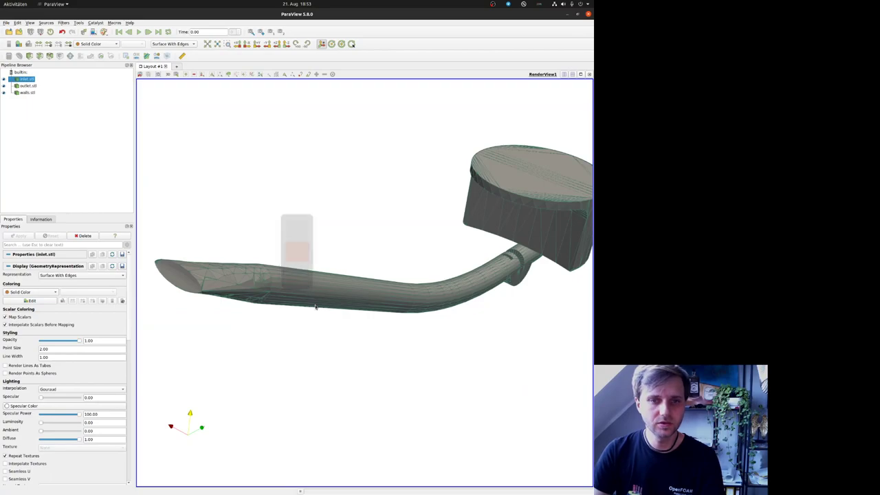
{"action": "left_click_drag", "start_coordinate": [315, 307], "coordinate": [283, 307]}
{"action": "middle_click_drag", "start_coordinate": [571, 221], "coordinate": [331, 256]}
{"action": "scroll", "coordinate": [331, 255], "scroll_direction": "up", "scroll_amount": 4}
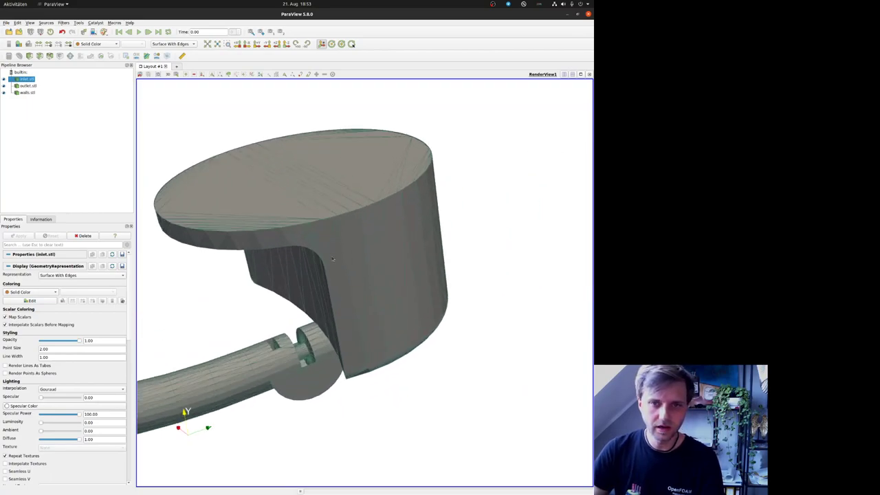
- Switch back to SALOME and examine the mesh on the bowl and at its junction with the stem
{"action": "key", "text": "ctrl+alt+Up"}
{"action": "scroll", "coordinate": [268, 248], "scroll_direction": "down", "scroll_amount": 3}
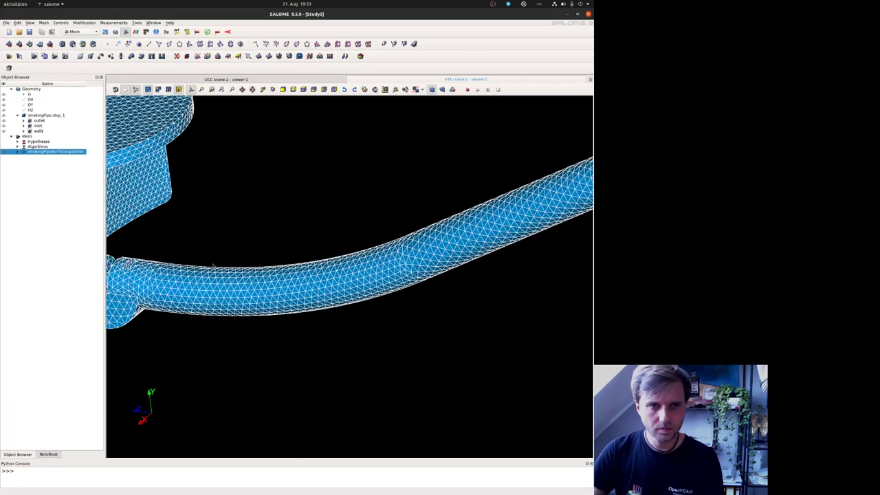
{"action": "middle_click_drag", "start_coordinate": [210, 231], "coordinate": [567, 229], "text": "ctrl"}
{"action": "right_click_drag", "start_coordinate": [249, 286], "coordinate": [367, 296], "text": "ctrl"}
{"action": "scroll", "coordinate": [320, 373], "scroll_direction": "up", "scroll_amount": 3}
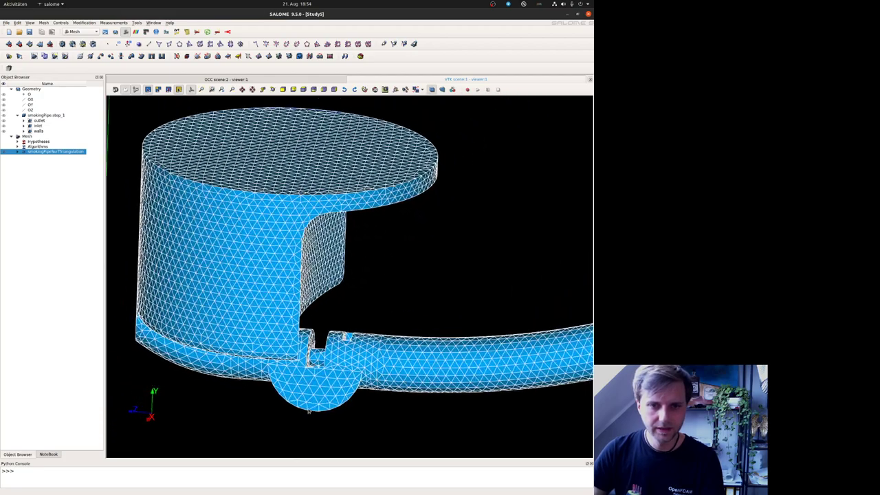
{"action": "scroll", "coordinate": [321, 375], "scroll_direction": "up", "scroll_amount": 5}
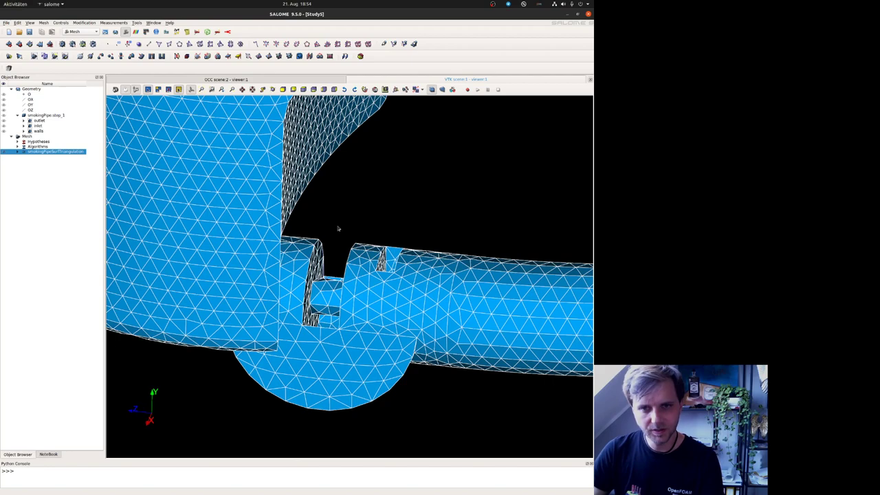
- View the pipe's CAD shape in the Geometry module, then return to the Mesh module
{"action": "left_click", "coordinate": [81, 31]}
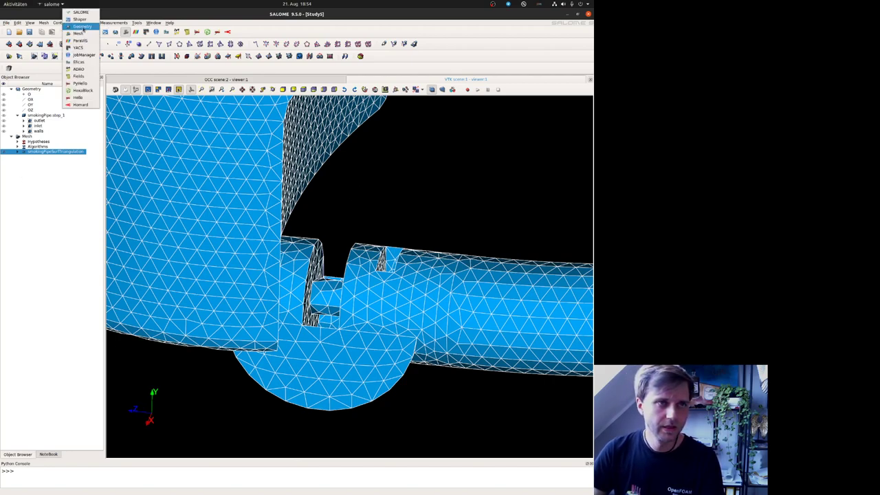
{"action": "left_click", "coordinate": [82, 26]}
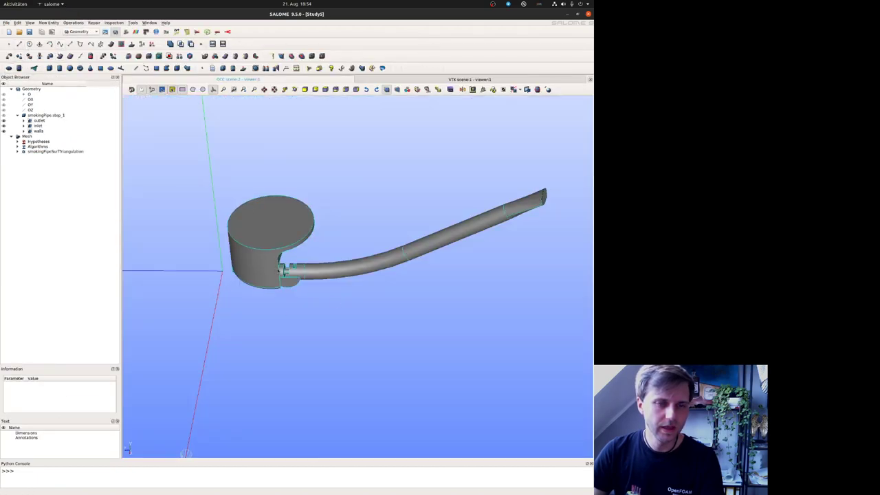
{"action": "scroll", "coordinate": [294, 283], "scroll_direction": "up", "scroll_amount": 5}
{"action": "scroll", "coordinate": [279, 299], "scroll_direction": "down", "scroll_amount": 8}
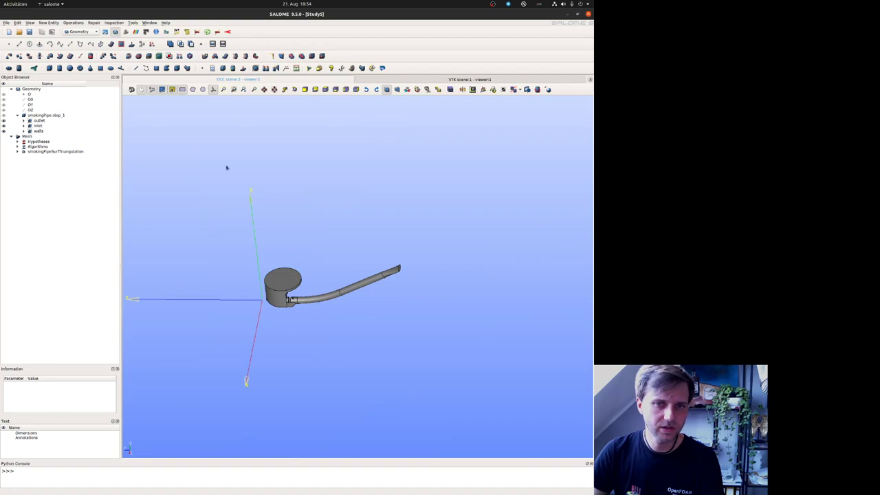
{"action": "left_click", "coordinate": [84, 32]}
{"action": "left_click", "coordinate": [84, 45]}
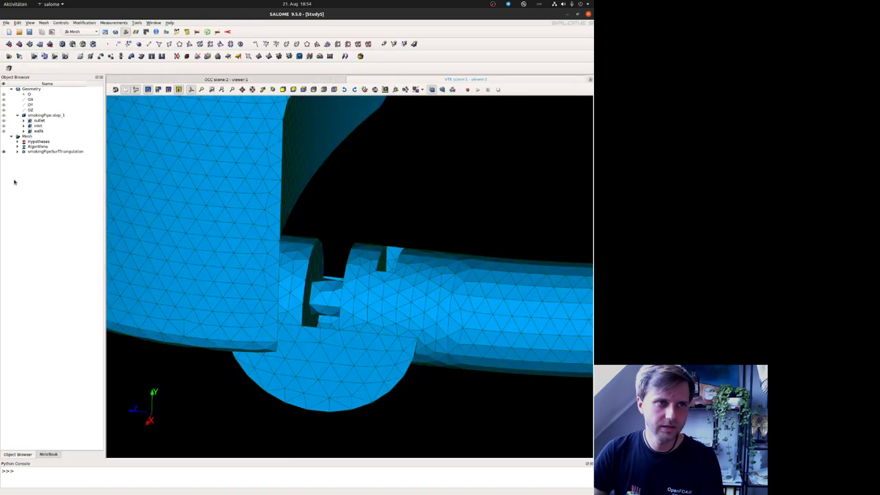
- Begin a sub-mesh of smokingPipeSurfTriangulation on the outlet geometry with the Triangle: Mefisto 2D algorithm
{"action": "left_click", "coordinate": [51, 152]}
{"action": "scroll", "coordinate": [399, 238], "scroll_direction": "down", "scroll_amount": 4}
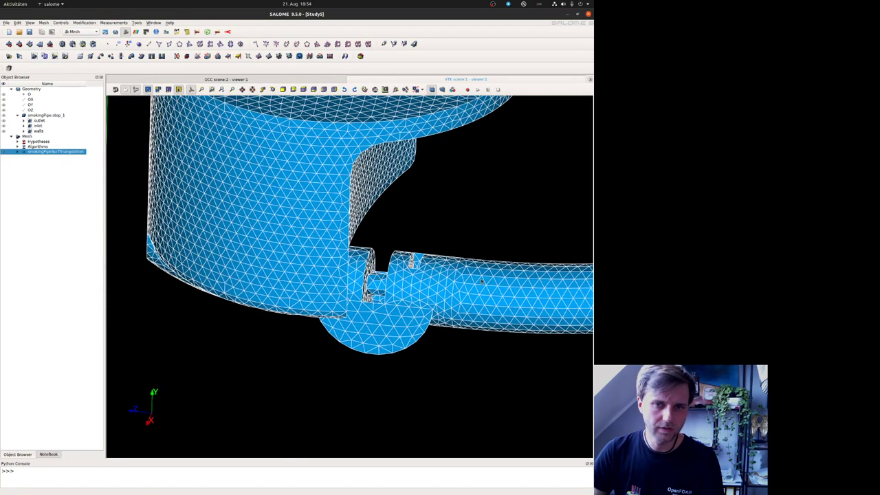
{"action": "middle_click_drag", "start_coordinate": [560, 292], "coordinate": [214, 261], "text": "ctrl"}
{"action": "middle_click_drag", "start_coordinate": [564, 154], "coordinate": [257, 284], "text": "ctrl"}
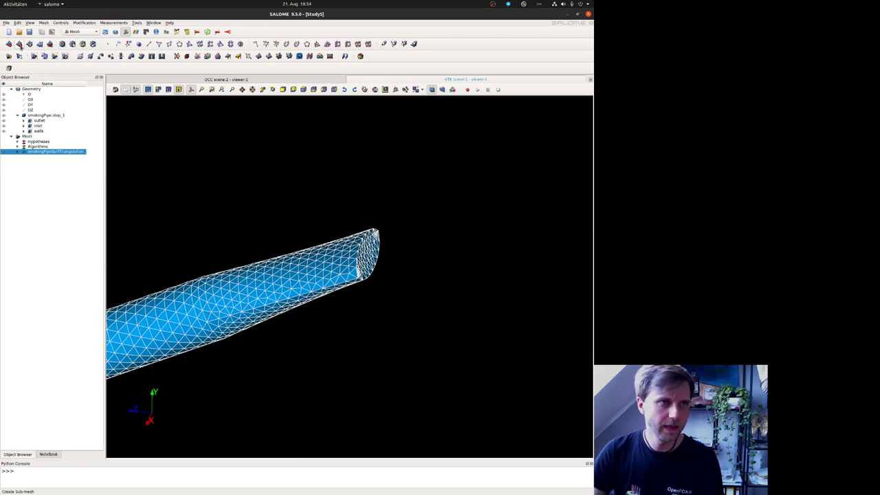
{"action": "left_click", "coordinate": [19, 43]}
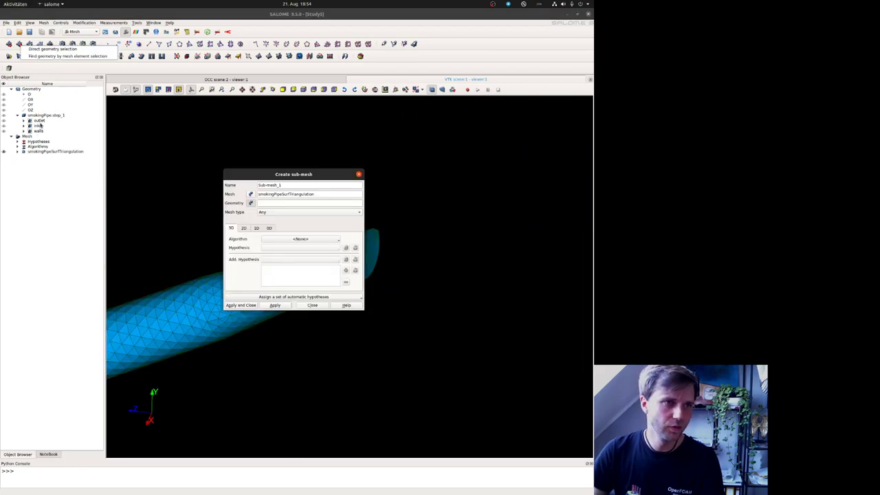
{"action": "left_click", "coordinate": [43, 122]}
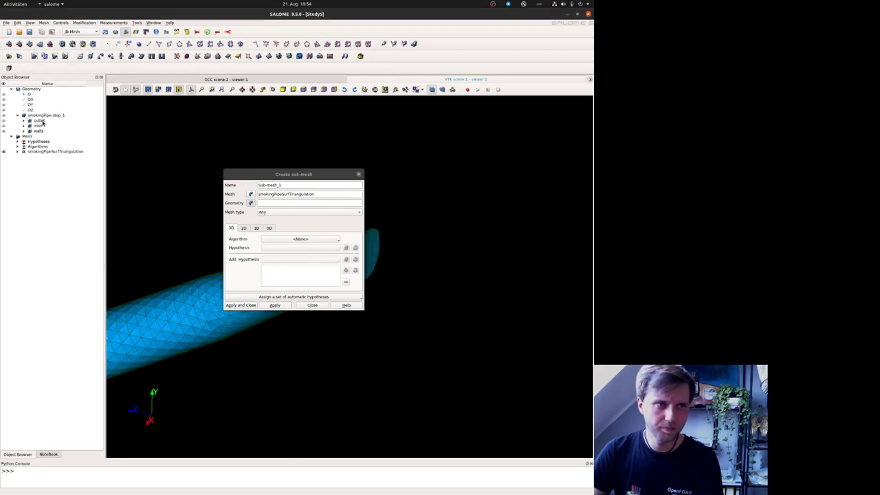
{"action": "left_click", "coordinate": [43, 121]}
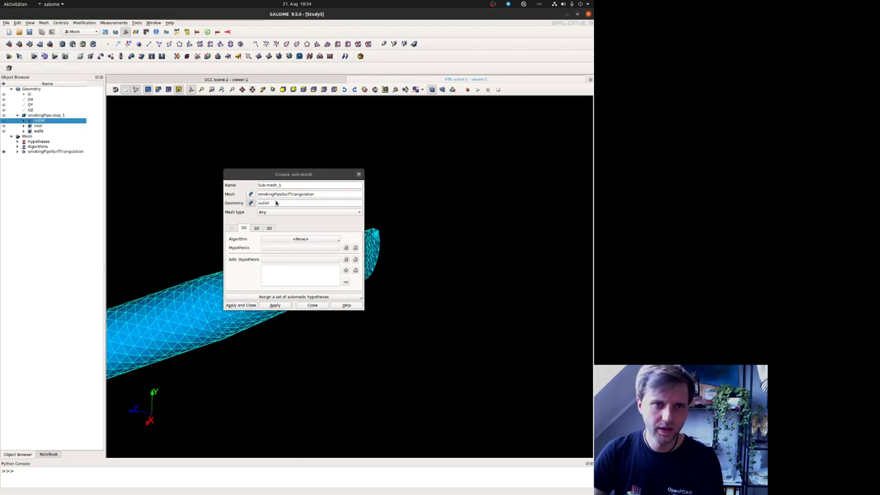
{"action": "left_click", "coordinate": [281, 238]}
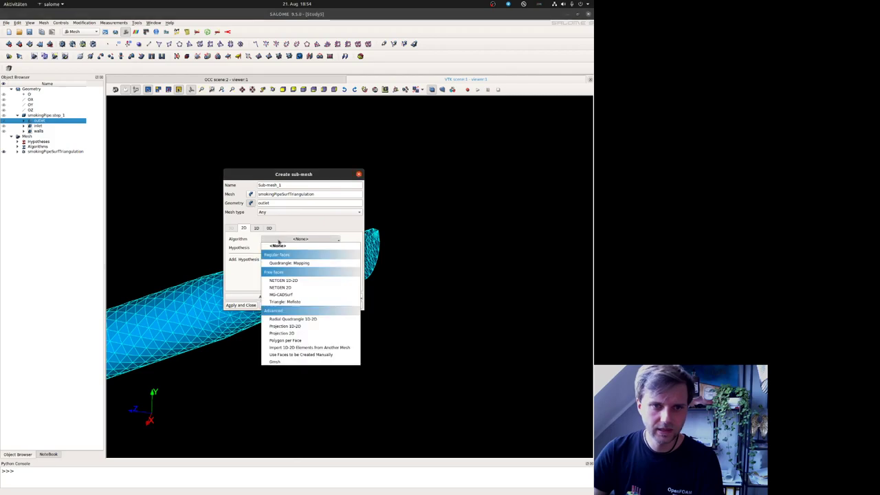
{"action": "left_click", "coordinate": [303, 304]}
- Give the outlet sub-mesh Wire Discretisation with a Local Length hypothesis of 0.0001 and create it
{"action": "left_click", "coordinate": [257, 228]}
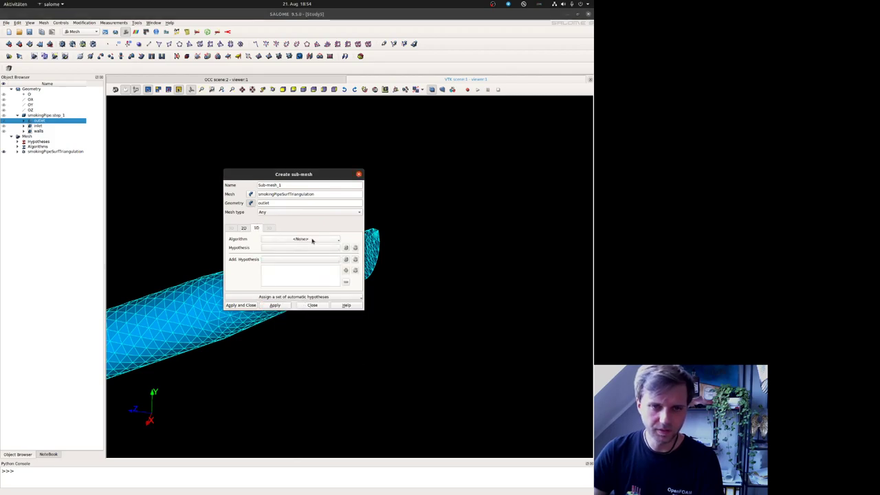
{"action": "left_click", "coordinate": [311, 240]}
{"action": "left_click", "coordinate": [309, 266]}
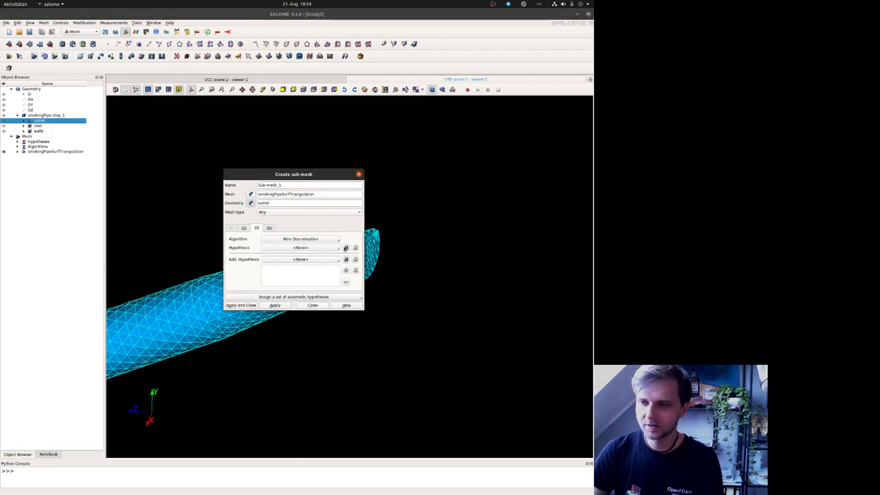
{"action": "left_click", "coordinate": [345, 248]}
{"action": "left_click", "coordinate": [372, 268]}
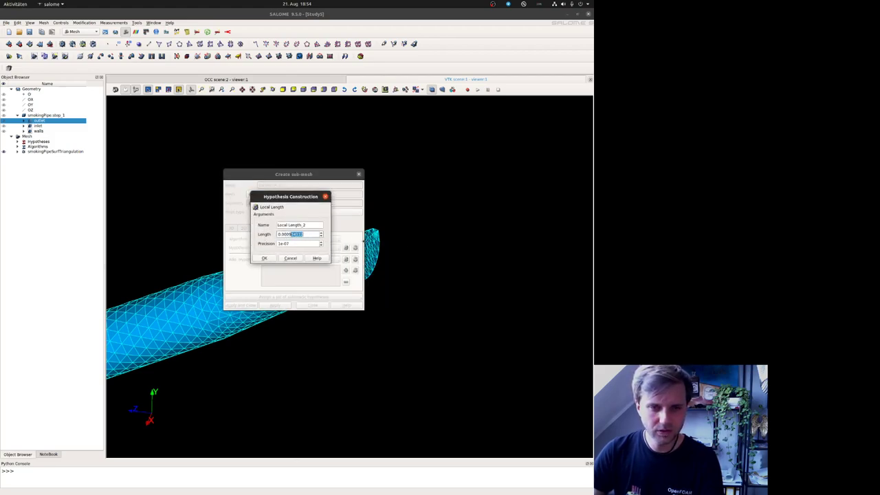
{"action": "key", "text": "BackSpace"}
{"action": "key", "text": "BackSpace"}
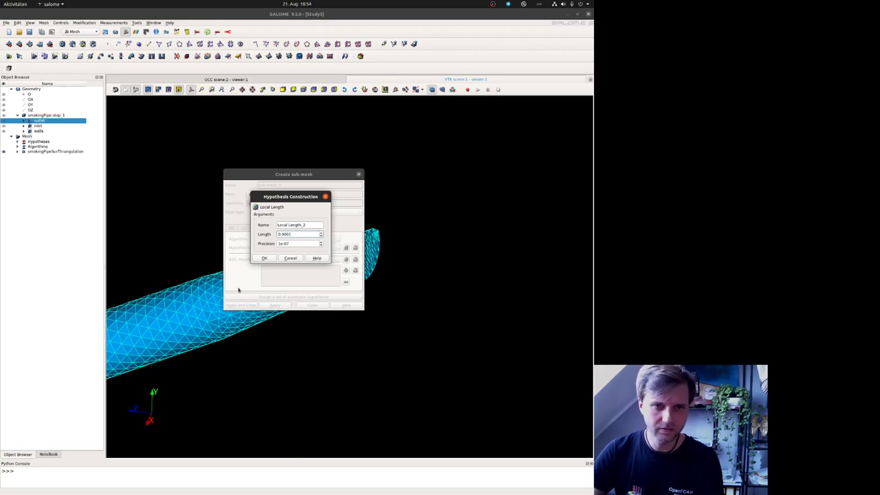
{"action": "left_click", "coordinate": [263, 258]}
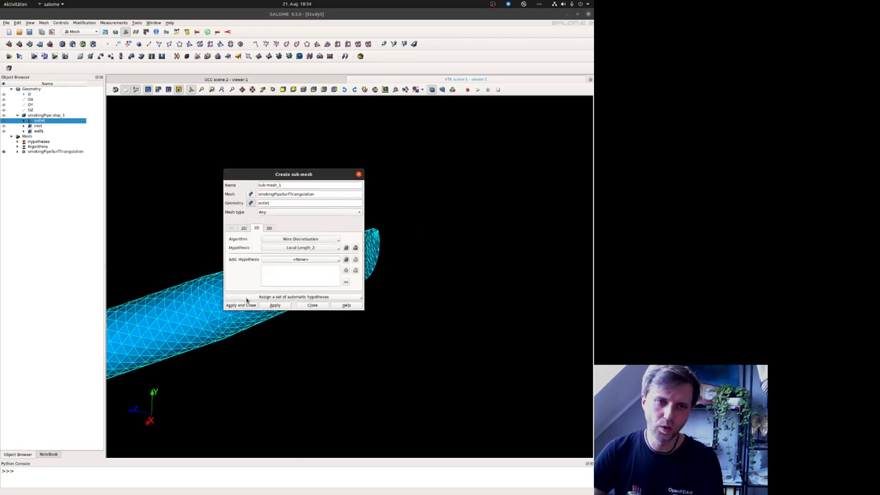
{"action": "left_click", "coordinate": [240, 305]}
- Compute the outlet sub-mesh and examine its triangle density against the adjoining stem mesh
{"action": "left_click", "coordinate": [62, 44]}
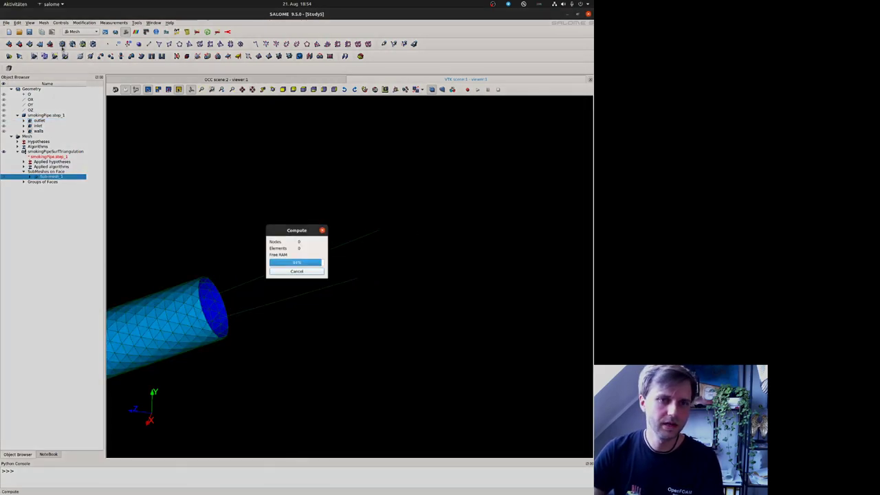
{"action": "left_click", "coordinate": [347, 337]}
{"action": "right_click_drag", "start_coordinate": [326, 291], "coordinate": [321, 296], "text": "ctrl"}
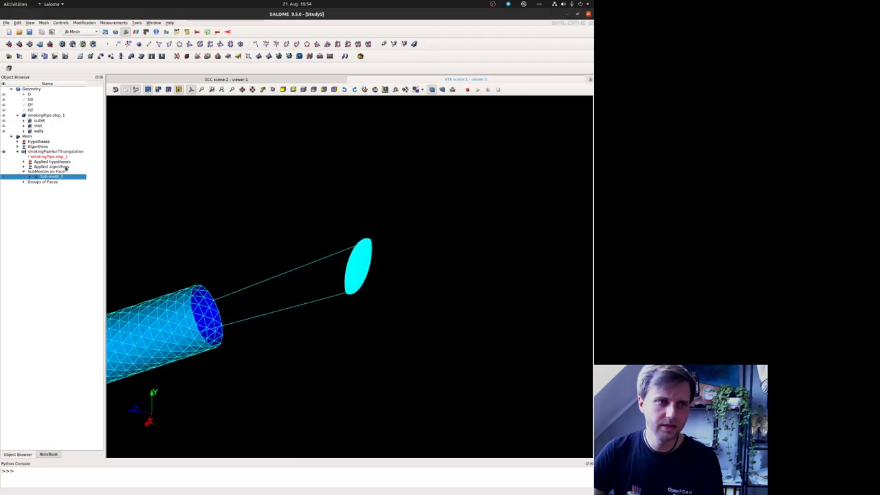
{"action": "left_click", "coordinate": [40, 151]}
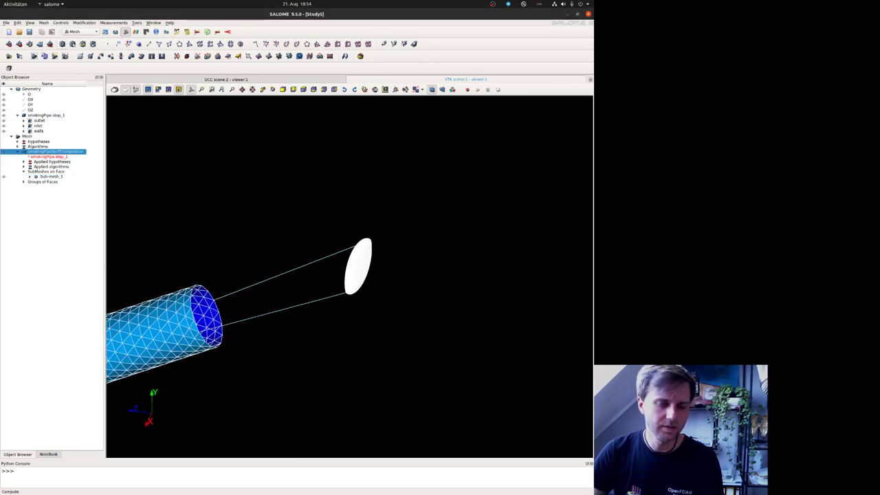
{"action": "scroll", "coordinate": [398, 291], "scroll_direction": "up", "scroll_amount": 5}
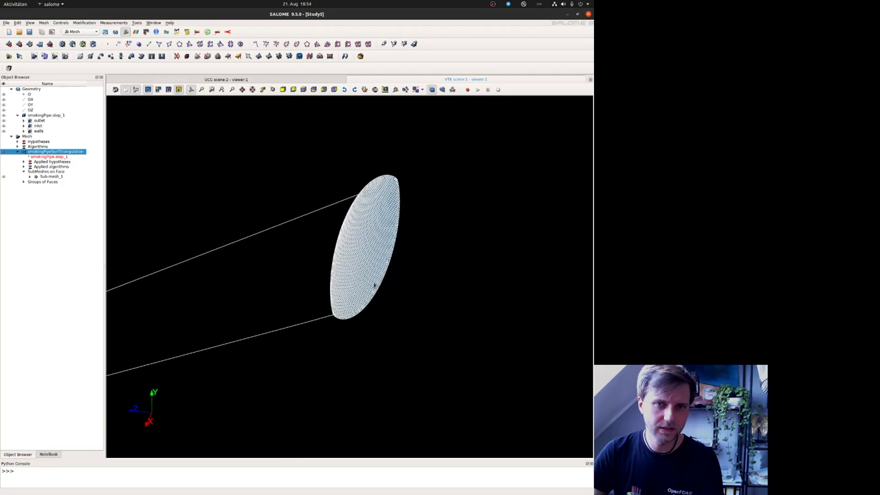
{"action": "scroll", "coordinate": [375, 285], "scroll_direction": "down", "scroll_amount": 5}
{"action": "middle_click_drag", "start_coordinate": [242, 306], "coordinate": [369, 255], "text": "ctrl"}
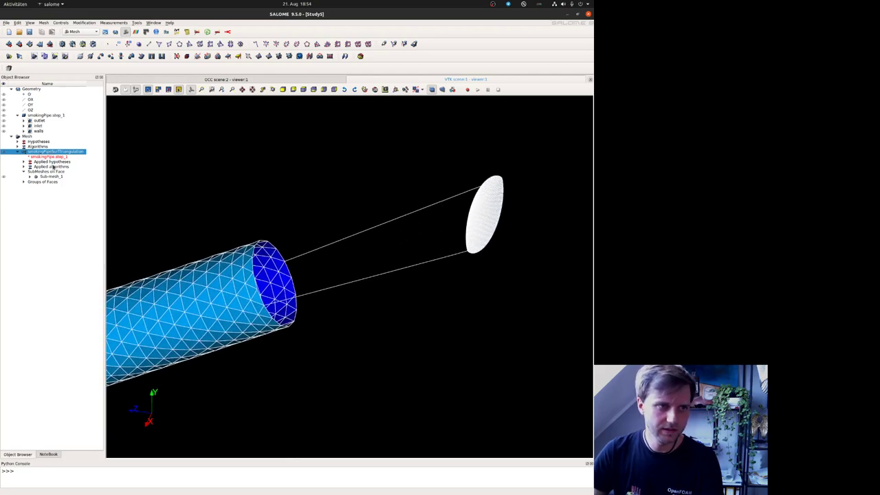
- Edit the outlet sub-mesh's 1D Local Length hypothesis, setting the length to 0.0005
{"action": "right_click", "coordinate": [48, 177]}
{"action": "left_click", "coordinate": [68, 189]}
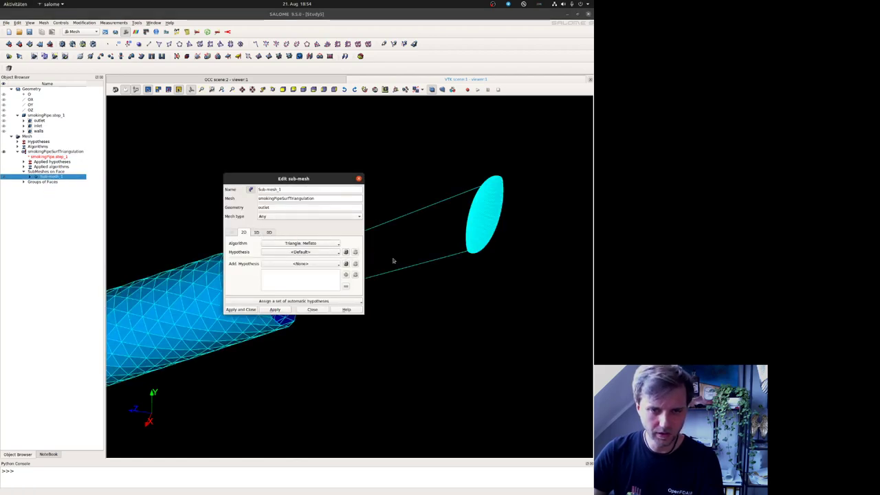
{"action": "left_click", "coordinate": [256, 232]}
{"action": "left_click", "coordinate": [354, 253]}
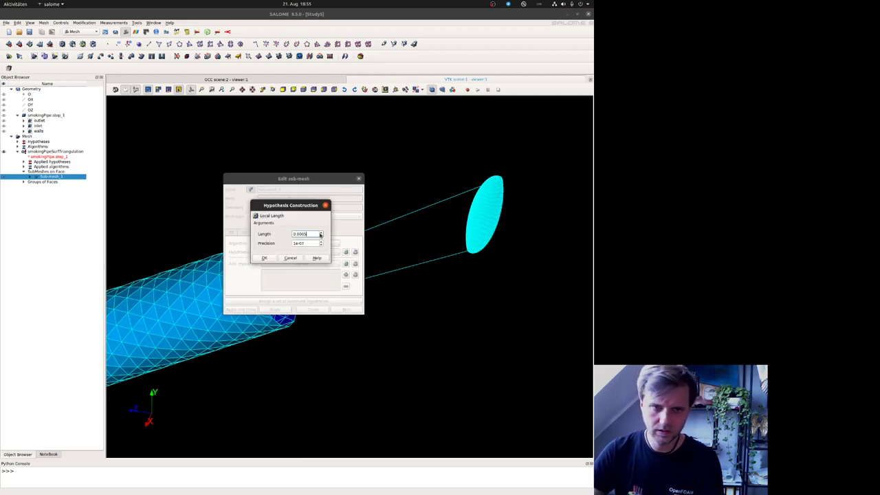
{"action": "left_click", "coordinate": [263, 258]}
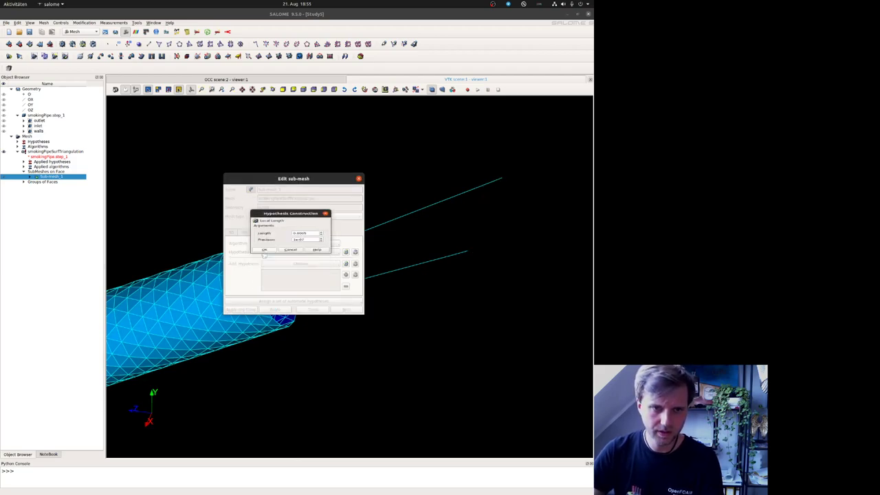
{"action": "left_click", "coordinate": [244, 309]}
- Recompute the outlet sub-mesh and the whole smokingPipeSurfTriangulation mesh
{"action": "left_click", "coordinate": [61, 44]}
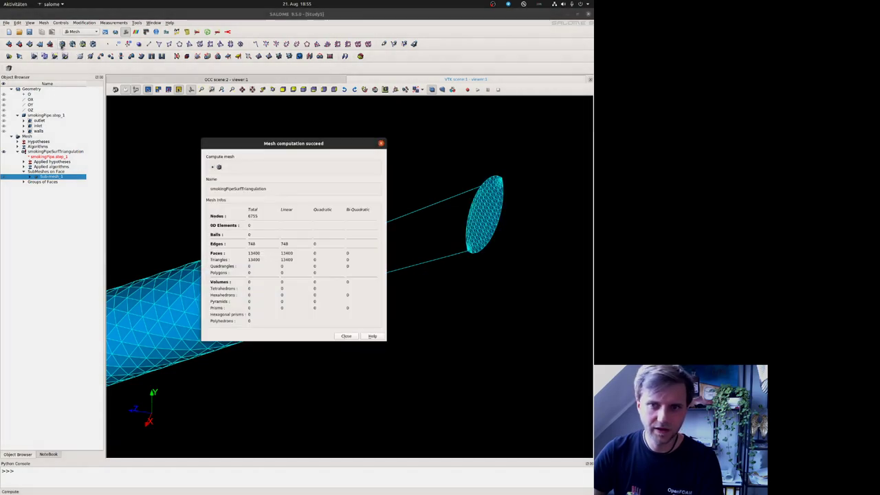
{"action": "left_click", "coordinate": [347, 335]}
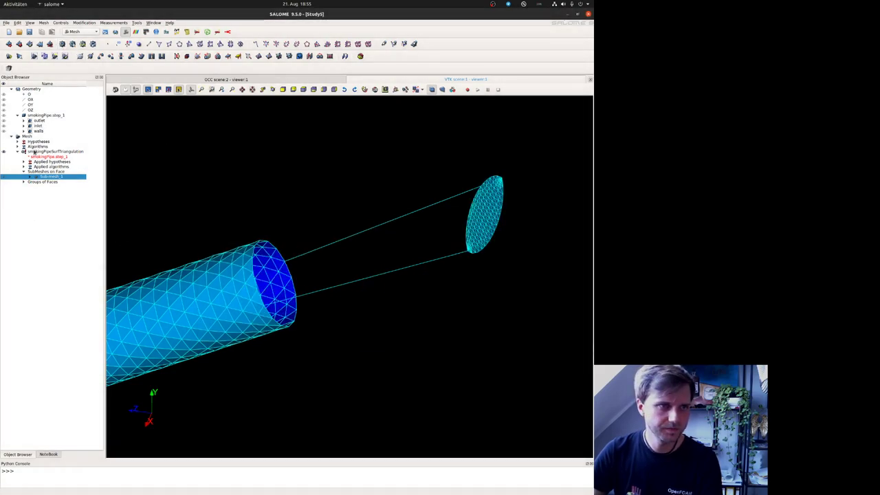
{"action": "left_click", "coordinate": [35, 152]}
{"action": "left_click", "coordinate": [62, 44]}
{"action": "key", "text": "Return"}
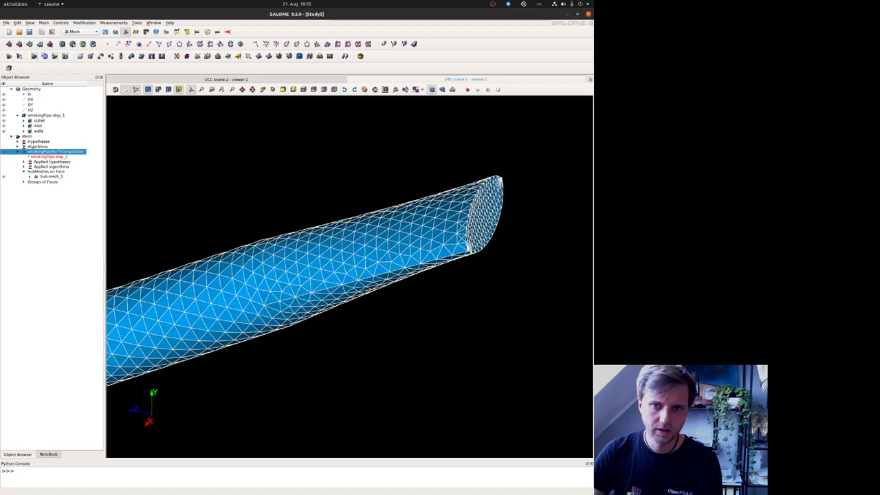
- Examine the triangulation at the outlet's edge and corners, and the surface mesh of the bowl and stem
{"action": "scroll", "coordinate": [469, 229], "scroll_direction": "up", "scroll_amount": 2}
{"action": "right_click_drag", "start_coordinate": [467, 230], "coordinate": [431, 234], "text": "ctrl"}
{"action": "scroll", "coordinate": [238, 335], "scroll_direction": "up", "scroll_amount": 2}
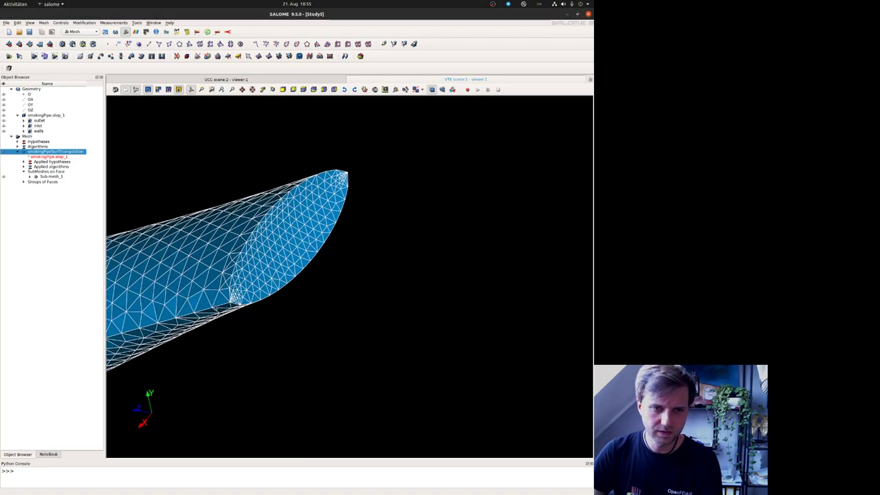
{"action": "scroll", "coordinate": [237, 308], "scroll_direction": "up", "scroll_amount": 10}
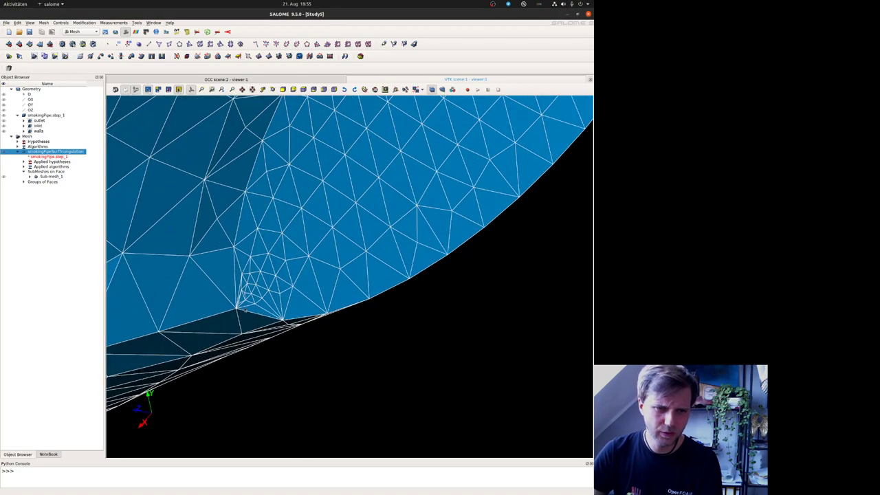
{"action": "scroll", "coordinate": [240, 304], "scroll_direction": "down", "scroll_amount": 8}
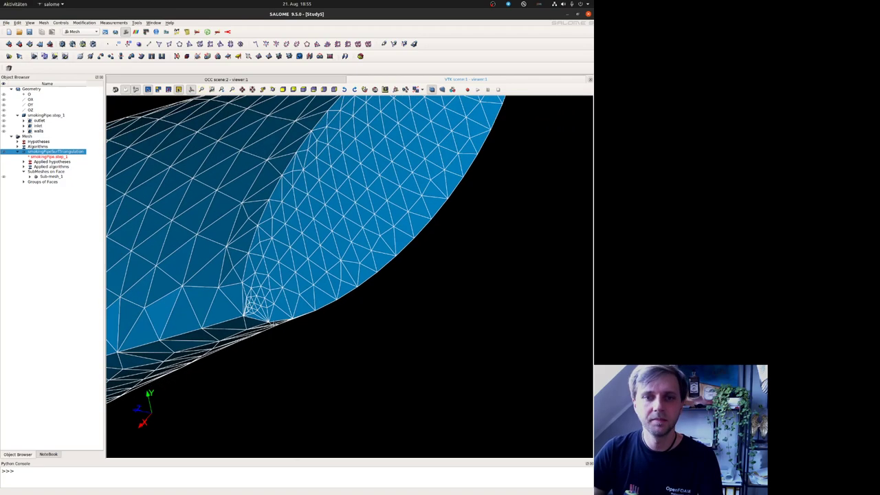
{"action": "scroll", "coordinate": [307, 311], "scroll_direction": "down", "scroll_amount": 5}
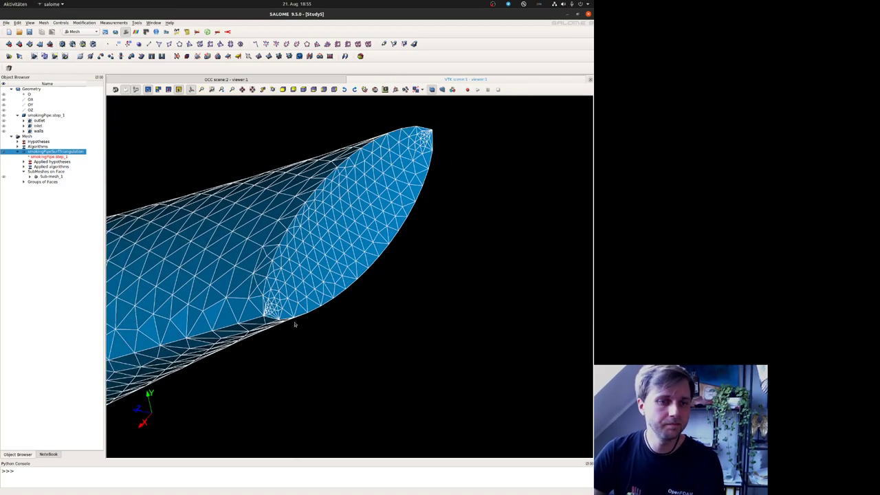
{"action": "left_click", "coordinate": [201, 90]}
{"action": "middle_click_drag", "start_coordinate": [319, 281], "coordinate": [397, 230], "text": "ctrl"}
{"action": "right_click_drag", "start_coordinate": [397, 230], "coordinate": [331, 231], "text": "ctrl"}
{"action": "mouse_move", "coordinate": [330, 232]}
{"action": "left_mouse_down"}
{"action": "mouse_move", "coordinate": [348, 171]}
{"action": "mouse_move", "coordinate": [335, 226]}
{"action": "left_mouse_up"}
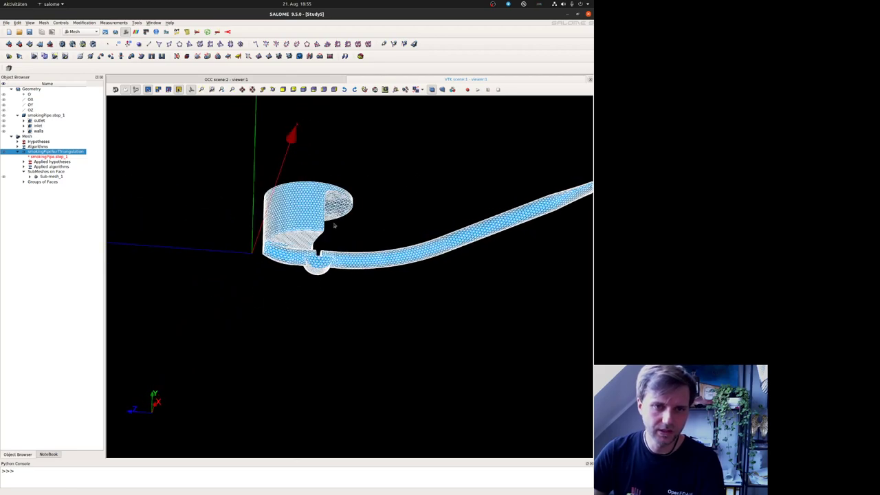
{"action": "scroll", "coordinate": [335, 227], "scroll_direction": "up", "scroll_amount": 5}
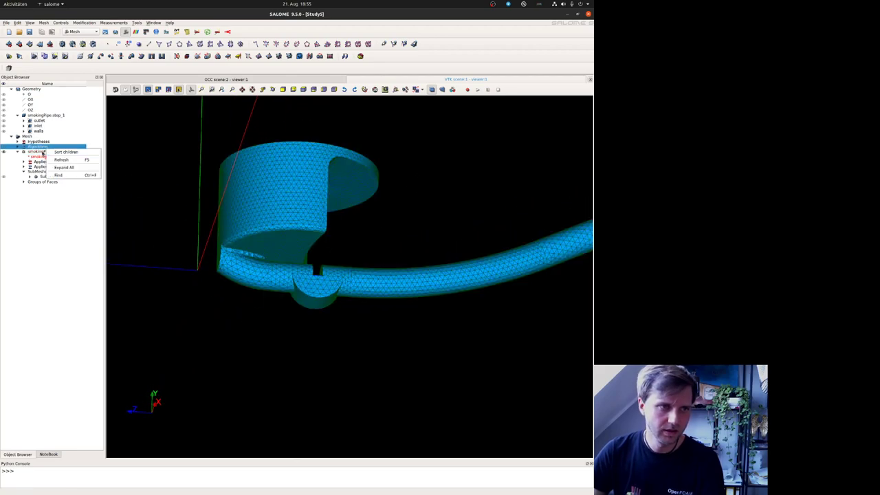
- Edit the smokingPipeSurfTriangulation mesh's 1D Local Length hypothesis, setting the length to 0.0005, and apply it
{"action": "right_click", "coordinate": [43, 152]}
{"action": "left_click", "coordinate": [61, 170]}
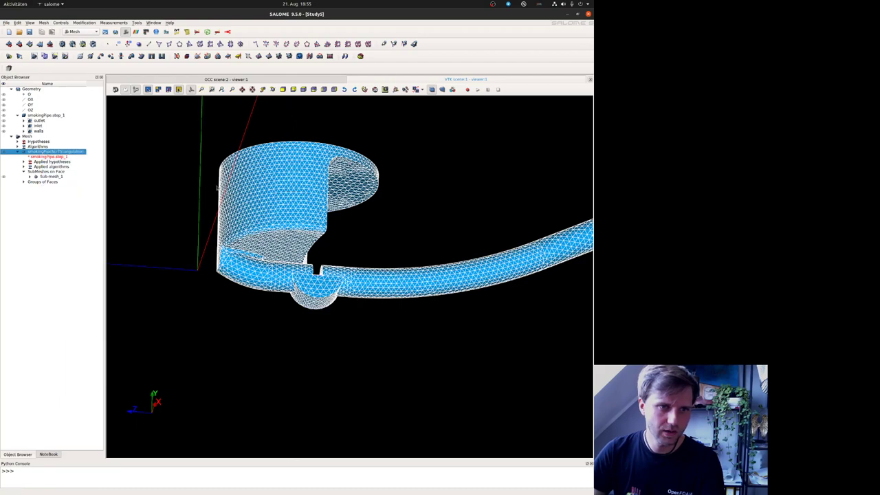
{"action": "left_click", "coordinate": [256, 235]}
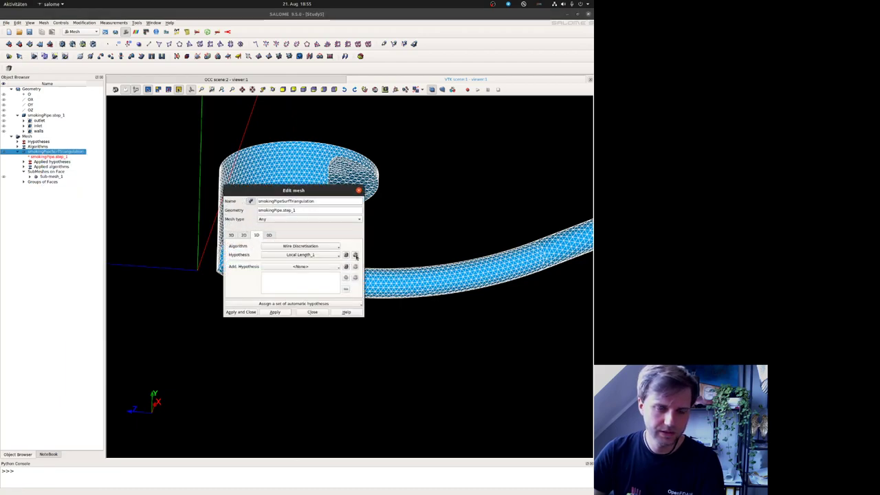
{"action": "left_click", "coordinate": [355, 256]}
{"action": "left_click", "coordinate": [289, 266]}
{"action": "left_click", "coordinate": [346, 255]}
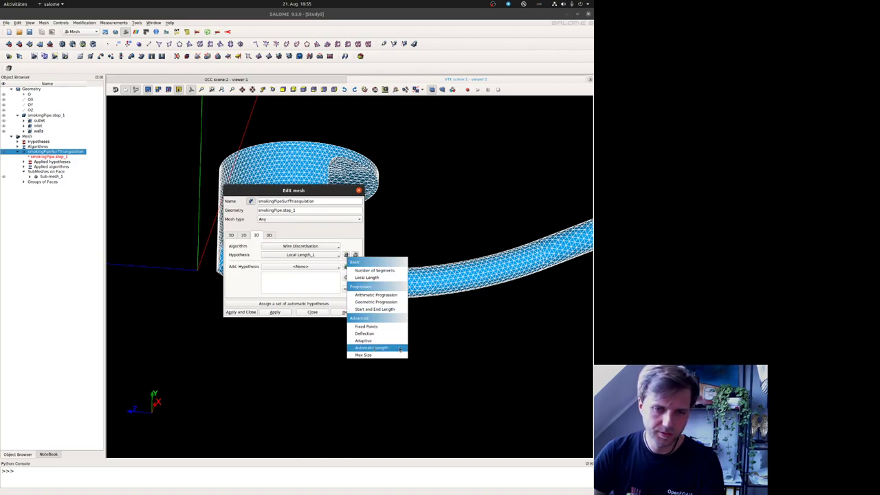
{"action": "left_click", "coordinate": [296, 293]}
{"action": "left_click", "coordinate": [355, 255]}
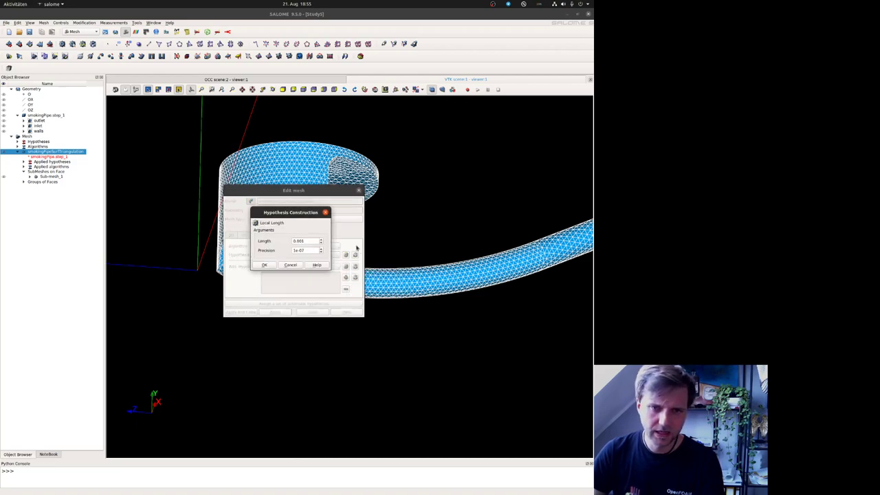
{"action": "type", "text": "05"}
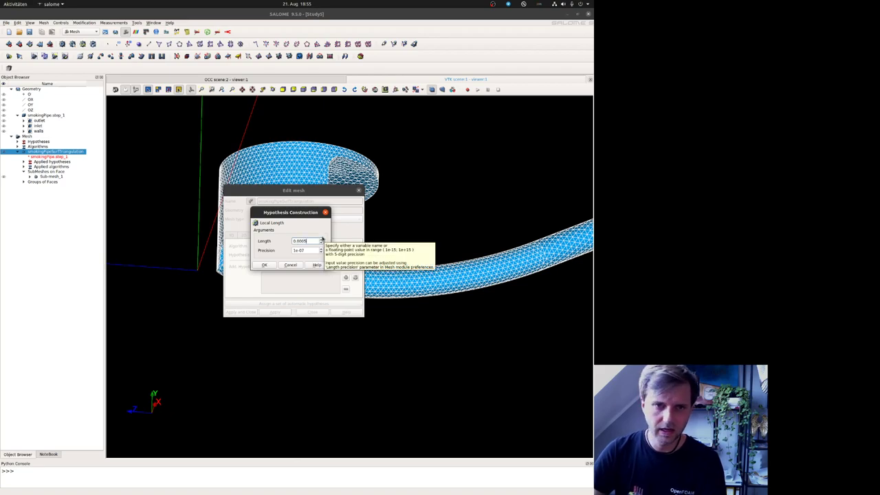
{"action": "left_click", "coordinate": [262, 265]}
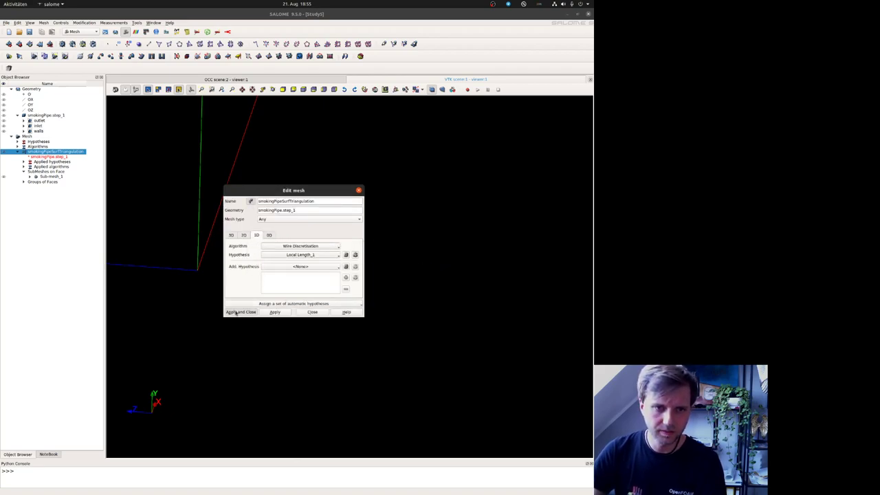
{"action": "left_click", "coordinate": [236, 313]}
- Edit the length in the outlet sub-mesh's 1D Local Length hypothesis and accept it
{"action": "right_click", "coordinate": [56, 178]}
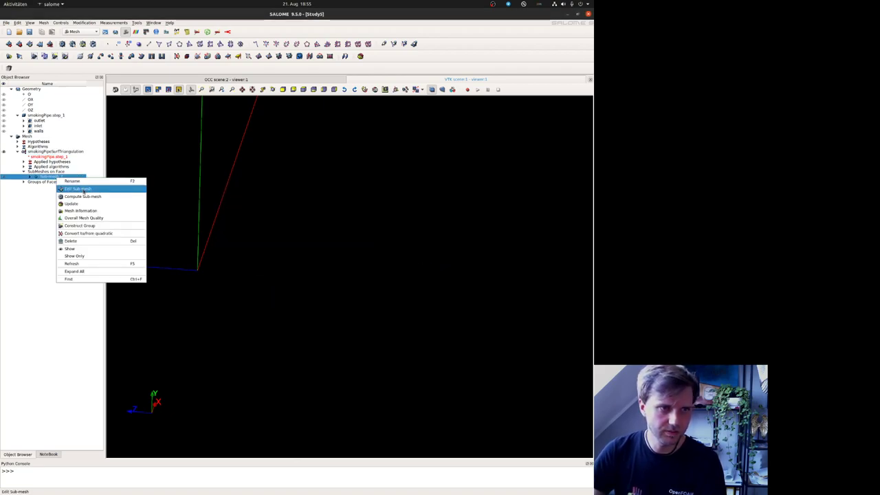
{"action": "left_click", "coordinate": [61, 189]}
{"action": "left_click", "coordinate": [257, 240]}
{"action": "left_click", "coordinate": [354, 259]}
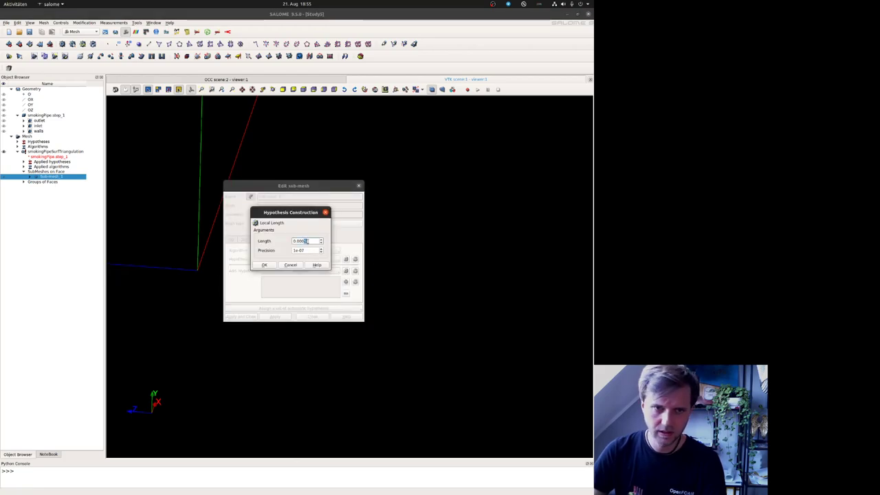
{"action": "left_click", "coordinate": [260, 265]}
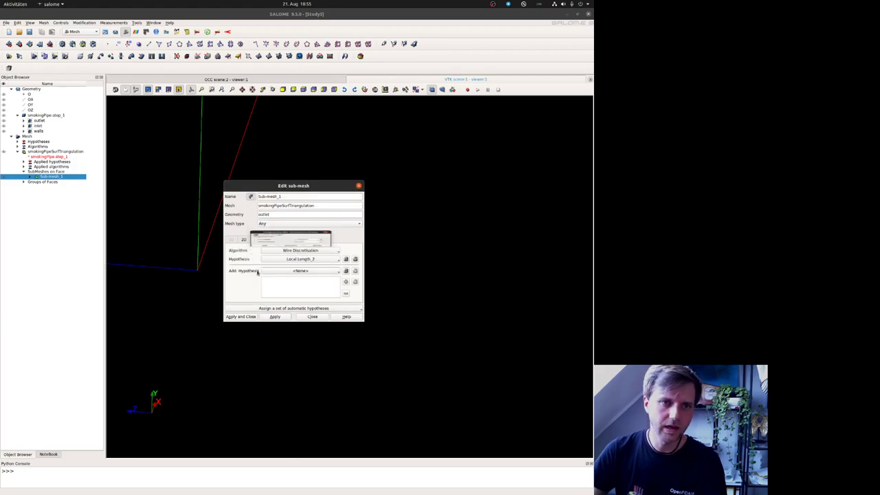
- Recompute the whole smokingPipeSurfTriangulation mesh and examine its triangle density along the bowl and stem
{"action": "left_click", "coordinate": [43, 152]}
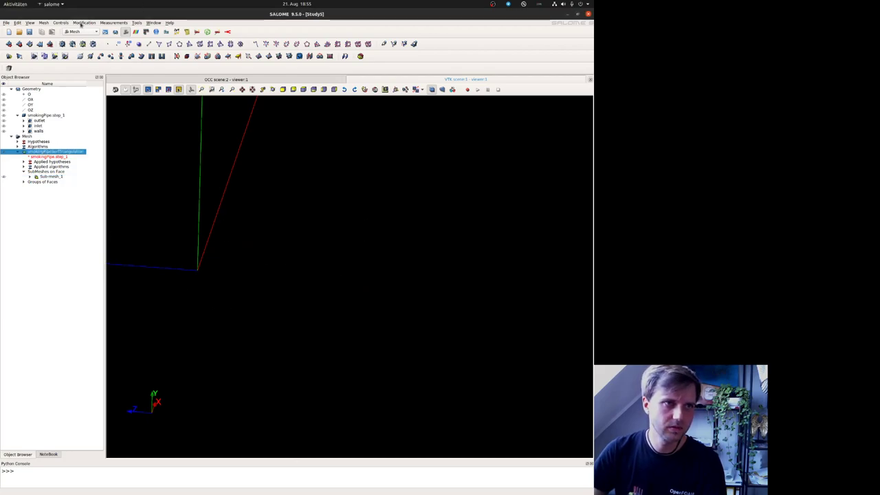
{"action": "left_click", "coordinate": [73, 44]}
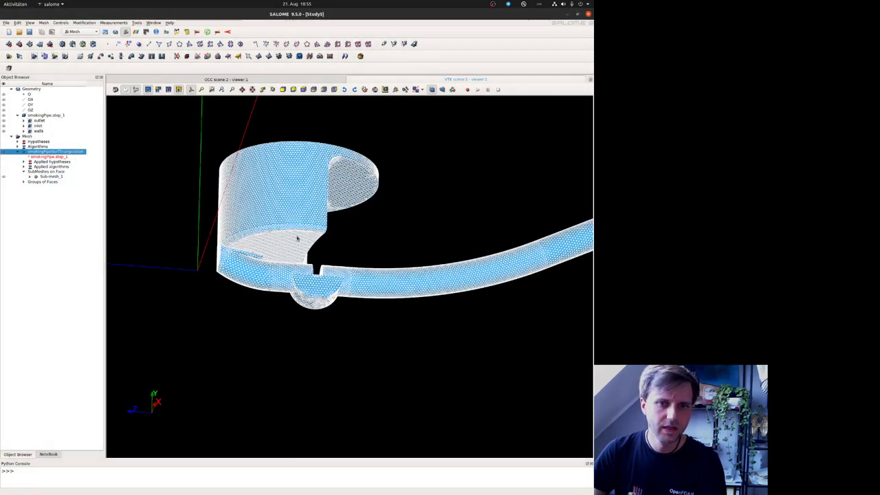
{"action": "scroll", "coordinate": [297, 238], "scroll_direction": "up", "scroll_amount": 8}
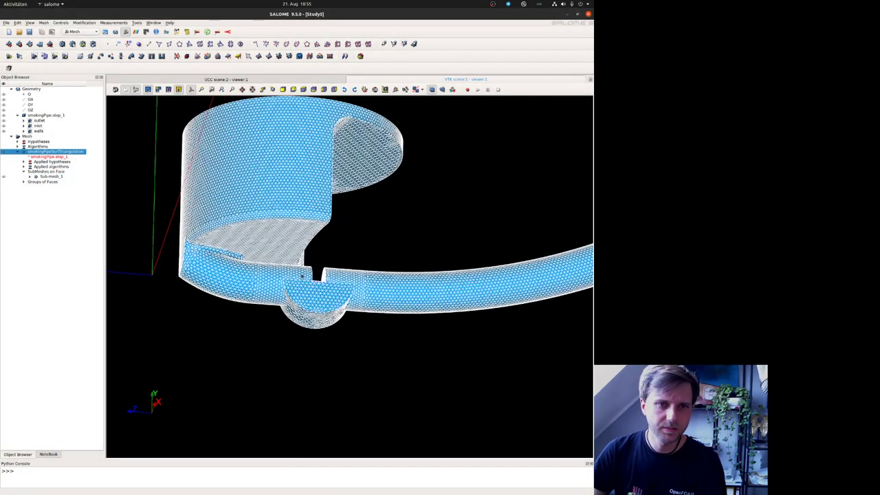
{"action": "right_click_drag", "start_coordinate": [315, 301], "coordinate": [284, 338], "text": "ctrl"}
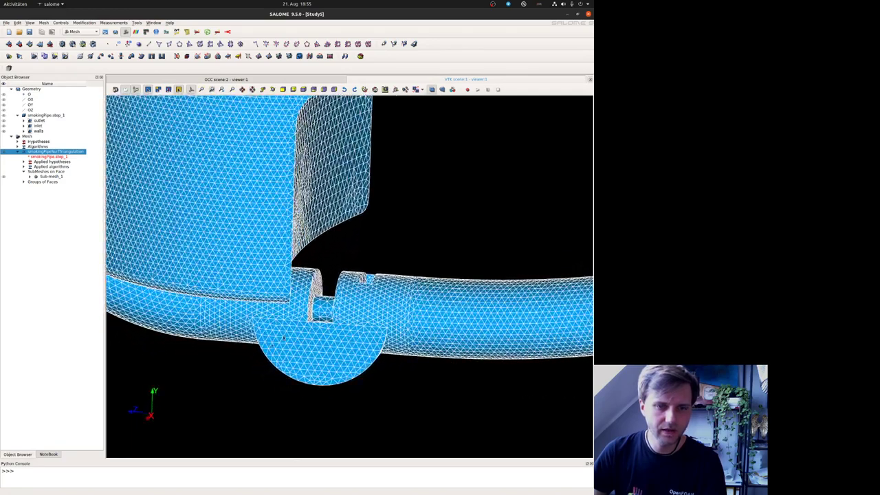
{"action": "middle_click_drag", "start_coordinate": [318, 315], "coordinate": [151, 333], "text": "ctrl"}
{"action": "scroll", "coordinate": [151, 333], "scroll_direction": "up", "scroll_amount": 2}
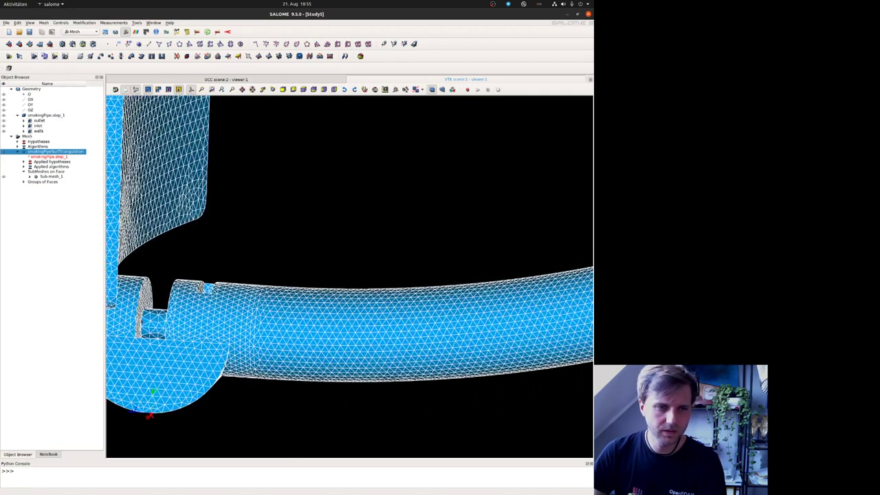
{"action": "scroll", "coordinate": [209, 313], "scroll_direction": "down", "scroll_amount": 4}
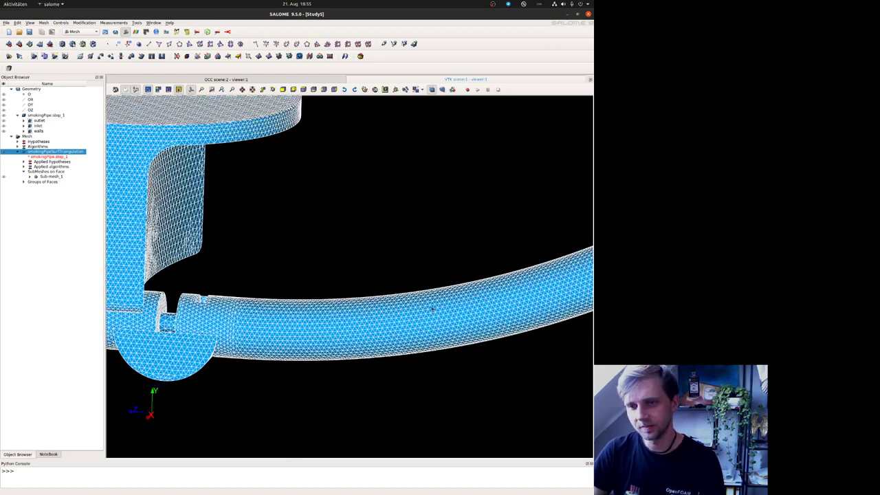
{"action": "left_click_drag", "start_coordinate": [525, 295], "coordinate": [314, 348], "text": "ctrl"}
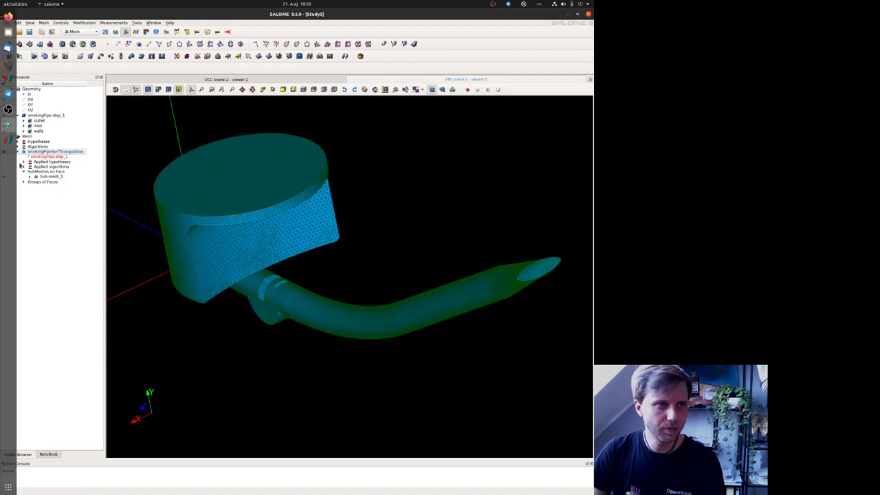
- Export the smokingPipeSurfTriangulation mesh as an ASCII STL file of the same name into the stlBad folder, accepting the loss of edges
{"action": "right_click", "coordinate": [42, 155]}
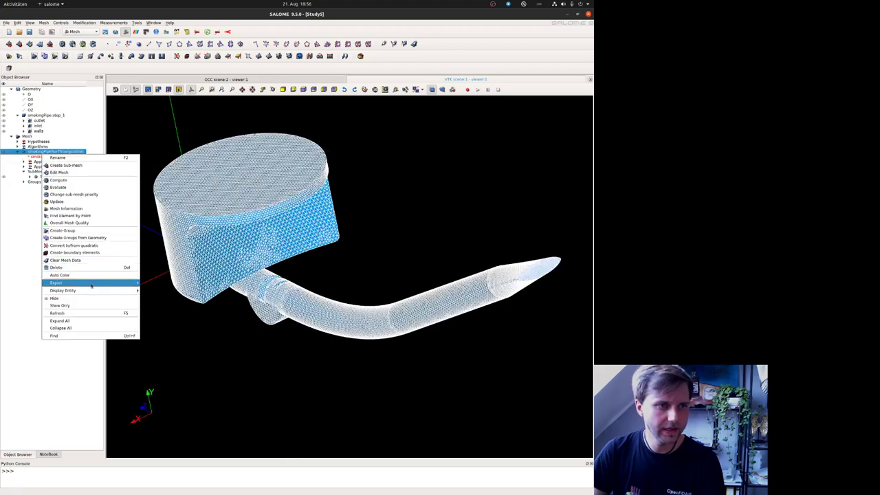
{"action": "mouse_move", "coordinate": [103, 282]}
{"action": "left_click", "coordinate": [162, 297]}
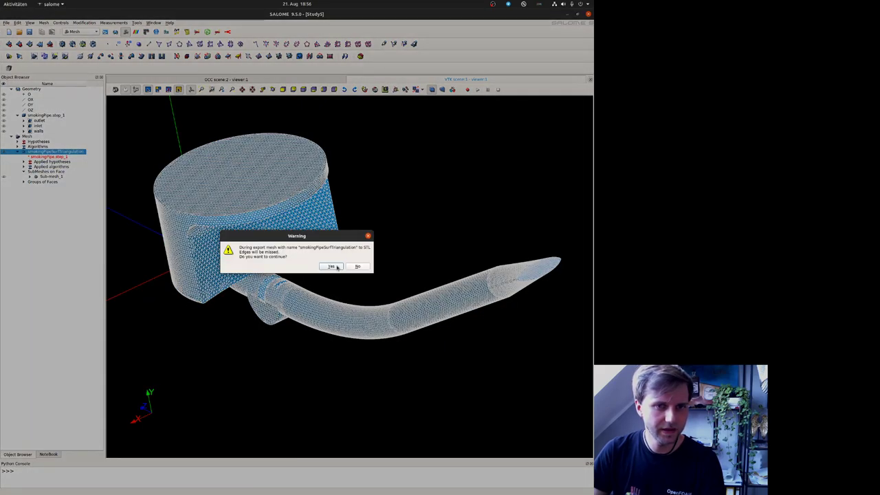
{"action": "left_click", "coordinate": [332, 267]}
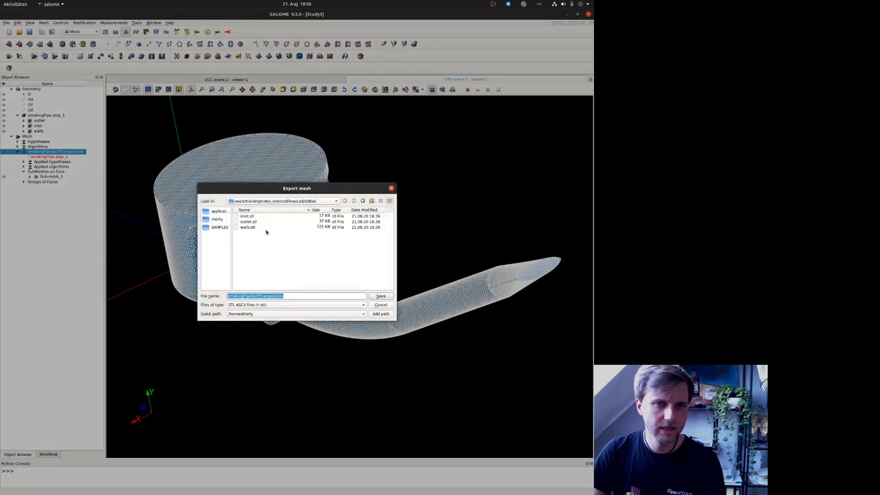
{"action": "left_click", "coordinate": [382, 295]}
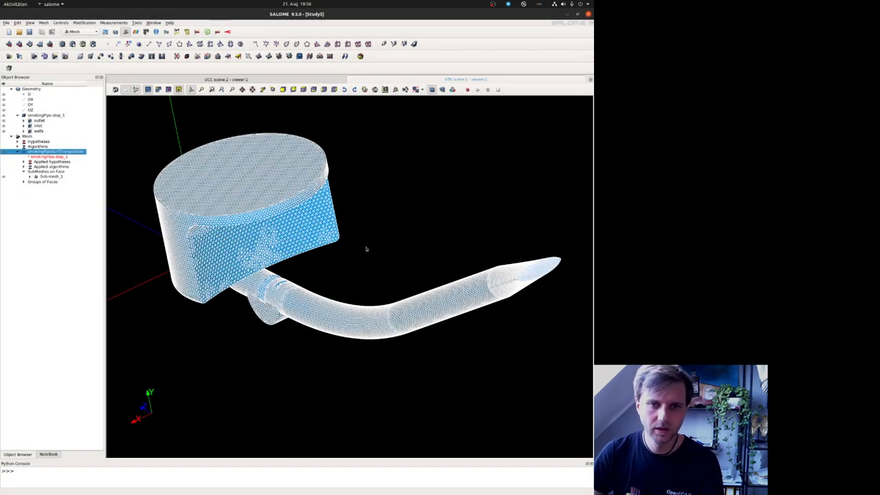
- Switch to ParaView and load smokingPipeSurfTriangulation.stl from the stlBad folder into the scene
{"action": "key", "text": "super"}
{"action": "left_click", "coordinate": [562, 110]}
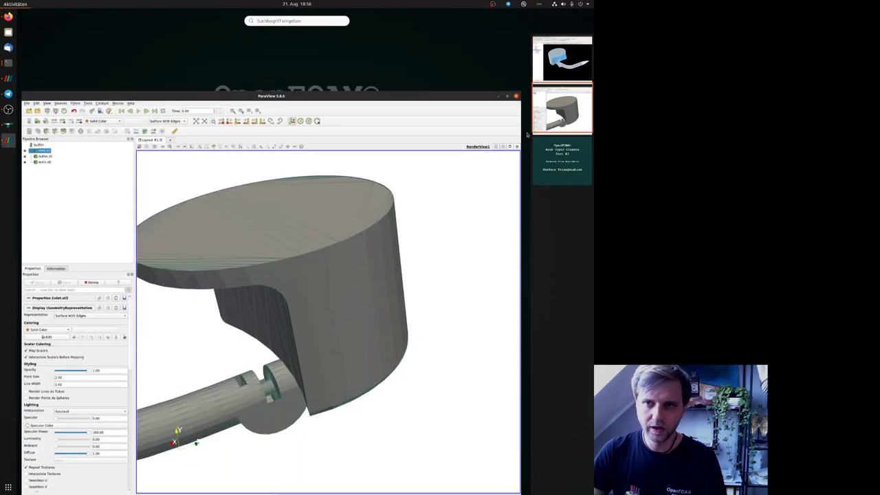
{"action": "left_click", "coordinate": [562, 110]}
{"action": "left_click", "coordinate": [10, 35]}
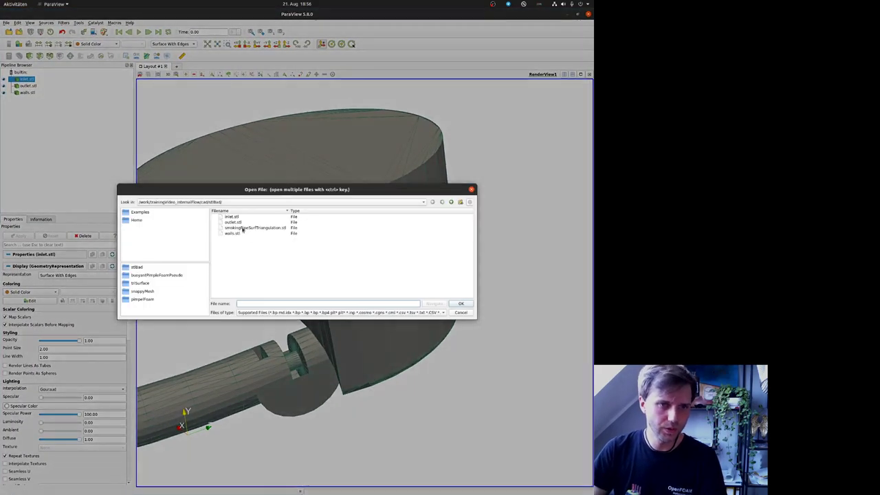
{"action": "double_click", "coordinate": [248, 228]}
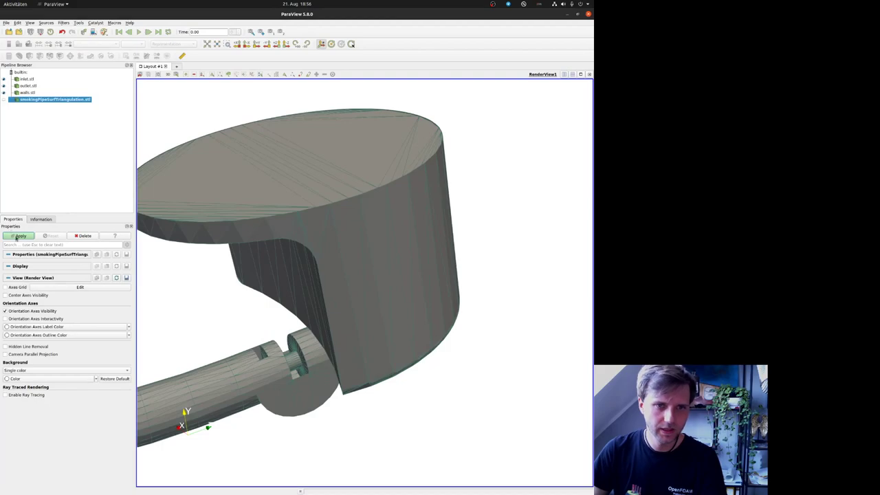
{"action": "left_click", "coordinate": [18, 236]}
- Translate smokingPipeSurfTriangulation.stl by 0.1 in X and bring both the new and the old pipe into view
{"action": "middle_click_drag", "start_coordinate": [242, 171], "coordinate": [377, 118]}
{"action": "scroll", "coordinate": [85, 373], "scroll_direction": "down", "scroll_amount": 5}
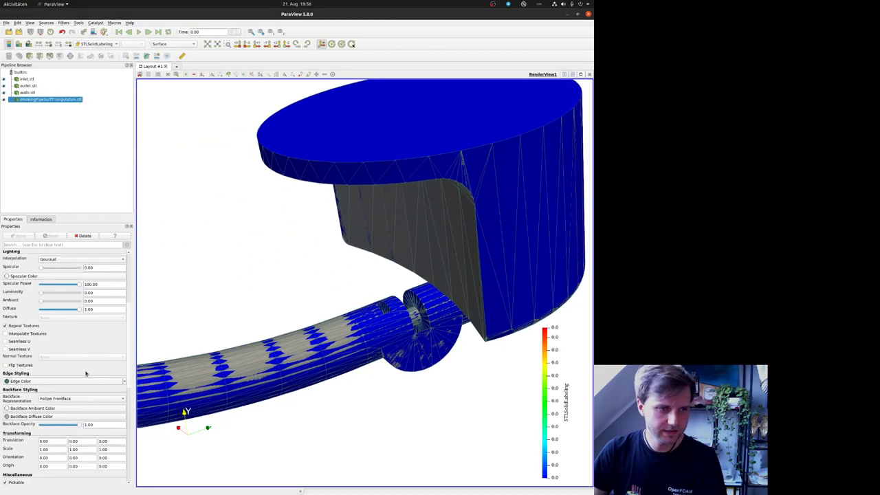
{"action": "left_click_drag", "start_coordinate": [49, 385], "coordinate": [36, 386]}
{"action": "type", "text": "0"}
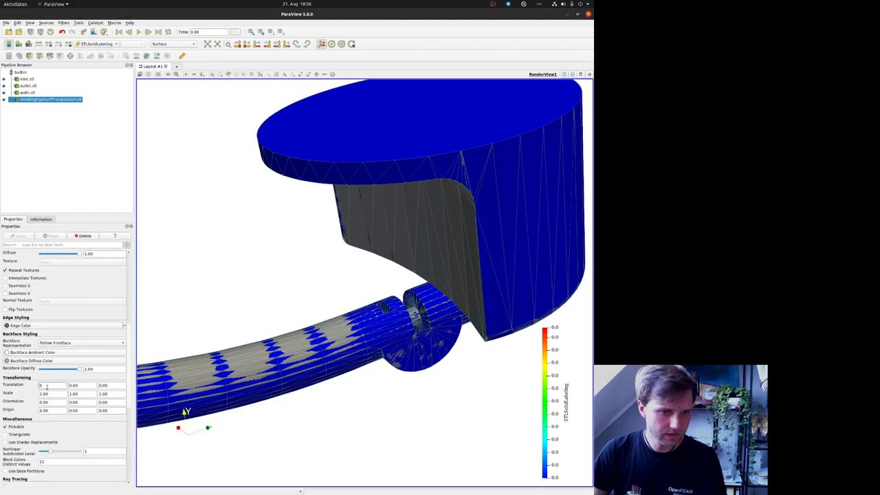
{"action": "type", "text": ".1"}
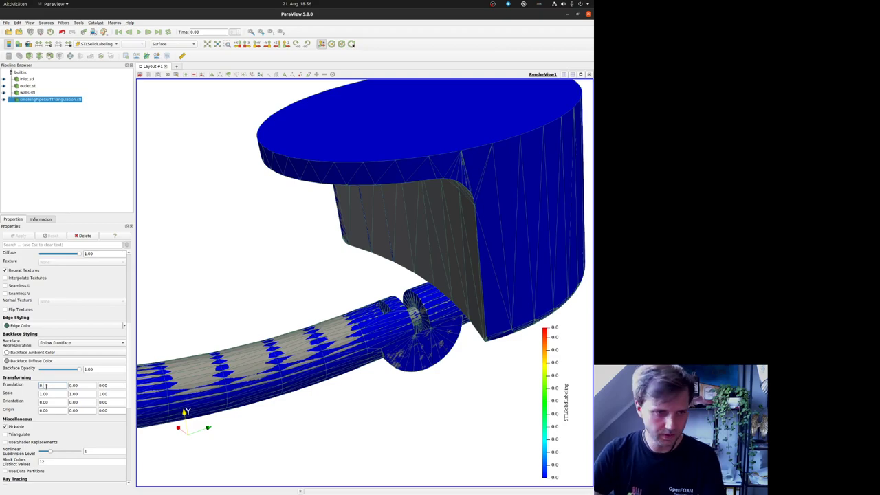
{"action": "left_click", "coordinate": [129, 299]}
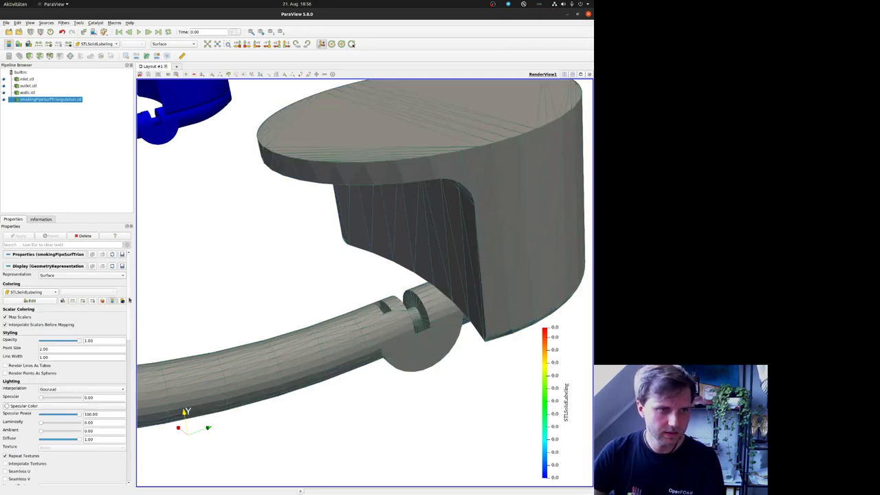
{"action": "scroll", "coordinate": [266, 299], "scroll_direction": "down", "scroll_amount": 5}
{"action": "left_click_drag", "start_coordinate": [305, 271], "coordinate": [316, 298]}
{"action": "scroll", "coordinate": [323, 303], "scroll_direction": "down", "scroll_amount": 5}
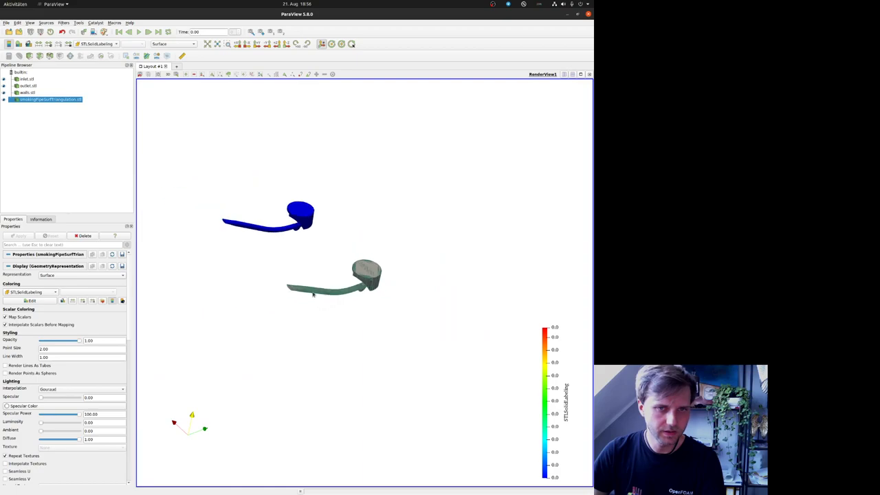
{"action": "scroll", "coordinate": [323, 303], "scroll_direction": "up", "scroll_amount": 3}
{"action": "scroll", "coordinate": [82, 385], "scroll_direction": "down", "scroll_amount": 15}
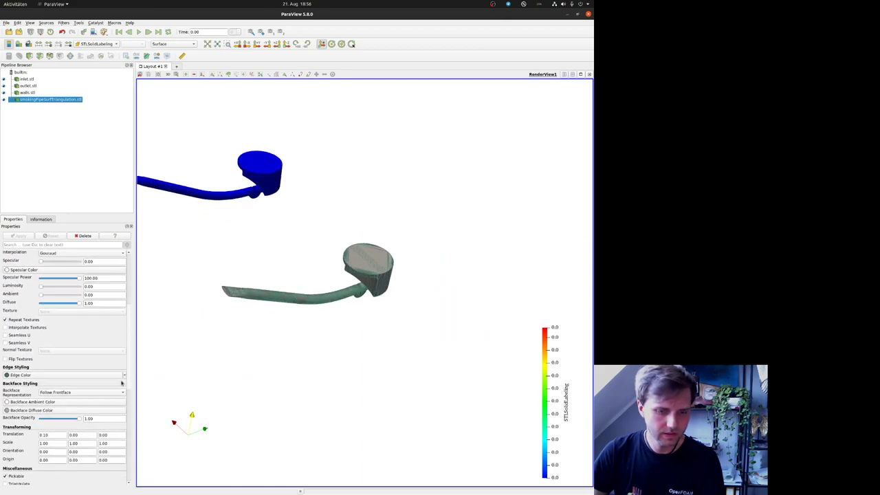
- Set the X translation of smokingPipeSurfTriangulation.stl to 0.03
{"action": "scroll", "coordinate": [53, 412], "scroll_direction": "up", "scroll_amount": 8}
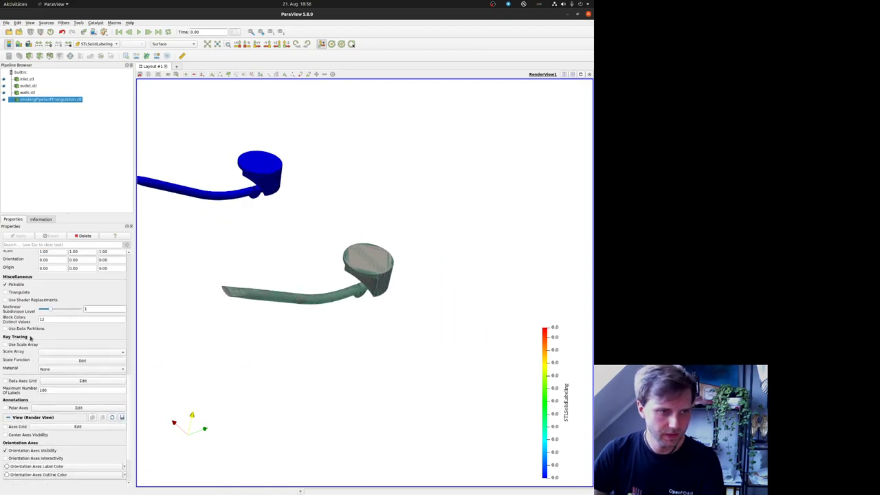
{"action": "double_click", "coordinate": [45, 372]}
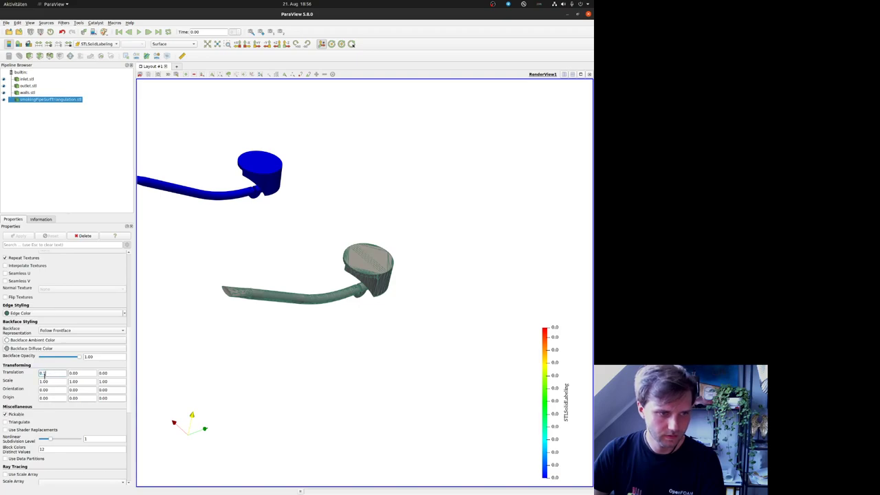
{"action": "type", "text": "0.1"}
{"action": "key", "text": "BackSpace"}
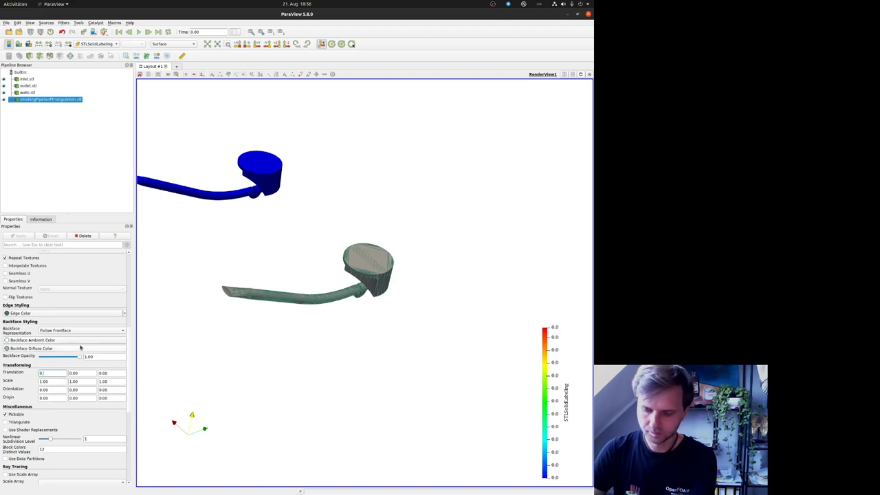
{"action": "type", "text": "0"}
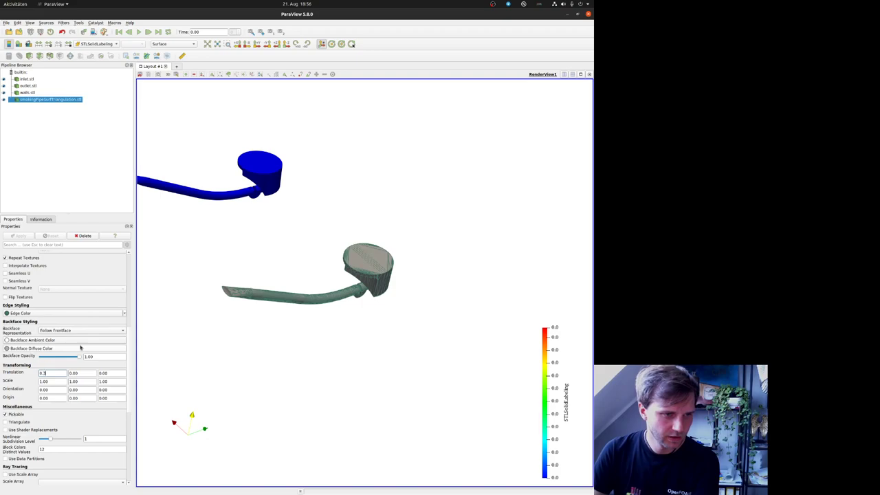
{"action": "type", "text": "3"}
{"action": "key", "text": "Return"}
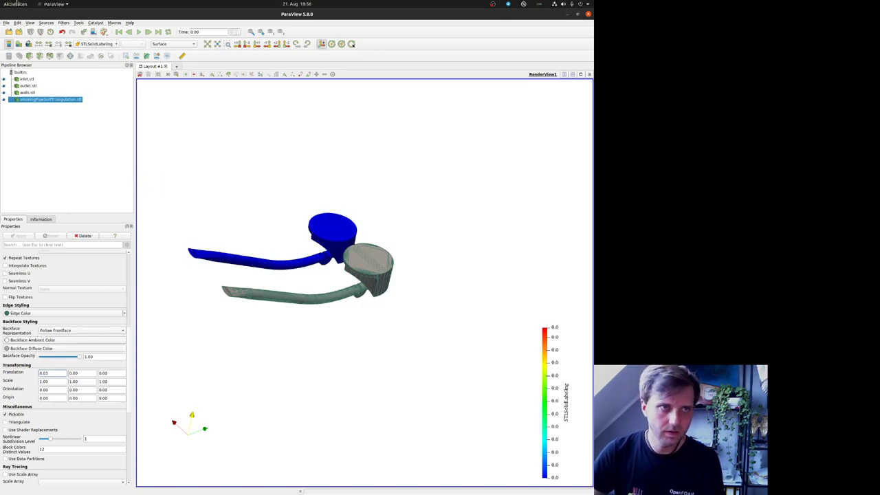
- Display smokingPipeSurfTriangulation.stl in Solid Color with the Surface With Edges representation
{"action": "left_click", "coordinate": [106, 44]}
{"action": "left_click", "coordinate": [90, 36]}
{"action": "left_click", "coordinate": [168, 43]}
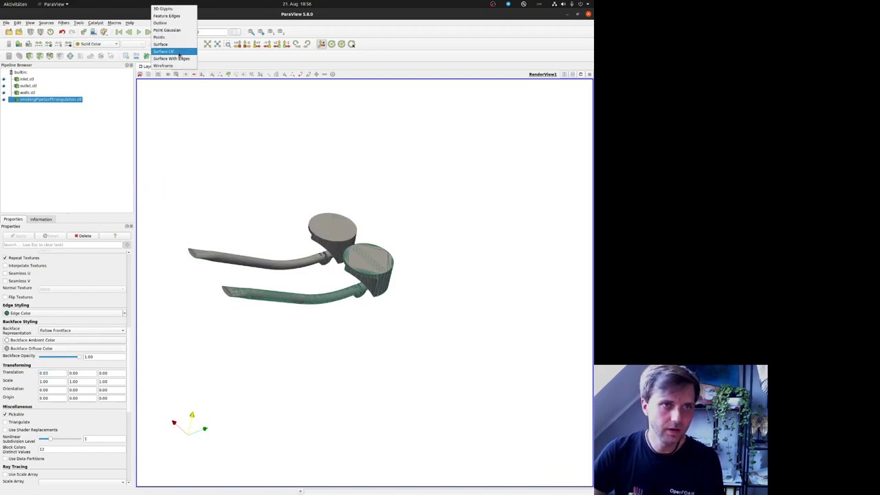
{"action": "left_click", "coordinate": [182, 58]}
- Compare the triangulation of the new pipe with that of the old one on the bowl tops, bowl sides and stems
{"action": "scroll", "coordinate": [275, 359], "scroll_direction": "up", "scroll_amount": 10}
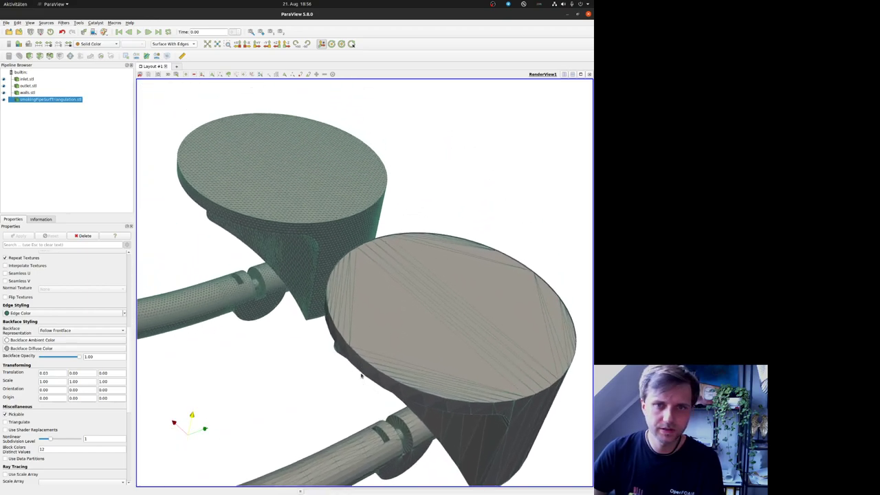
{"action": "left_click_drag", "start_coordinate": [275, 358], "coordinate": [318, 357]}
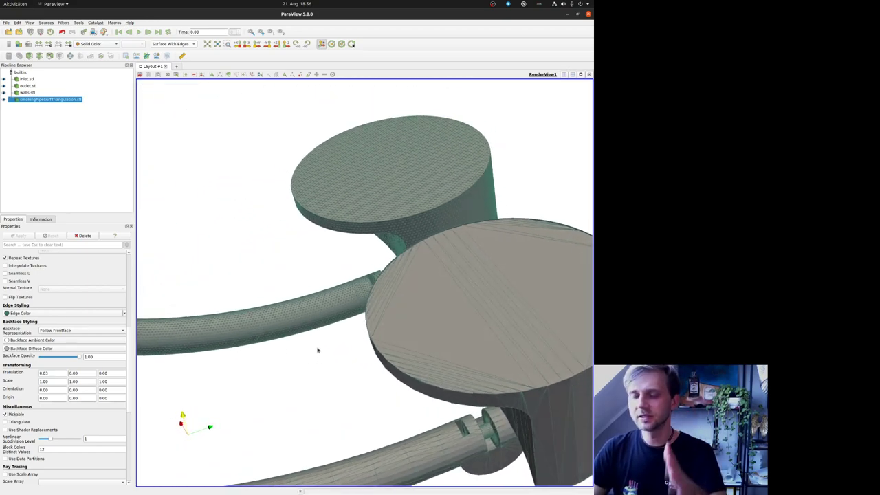
{"action": "middle_click_drag", "start_coordinate": [355, 410], "coordinate": [430, 365]}
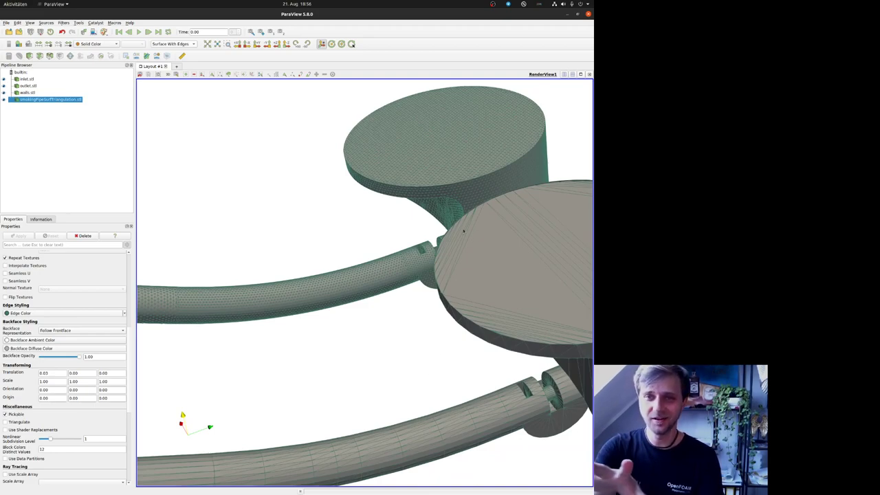
{"action": "middle_click_drag", "start_coordinate": [259, 266], "coordinate": [563, 138]}
{"action": "middle_click_drag", "start_coordinate": [274, 172], "coordinate": [442, 216]}
{"action": "left_click_drag", "start_coordinate": [442, 216], "coordinate": [414, 309]}
{"action": "scroll", "coordinate": [295, 227], "scroll_direction": "up", "scroll_amount": 3}
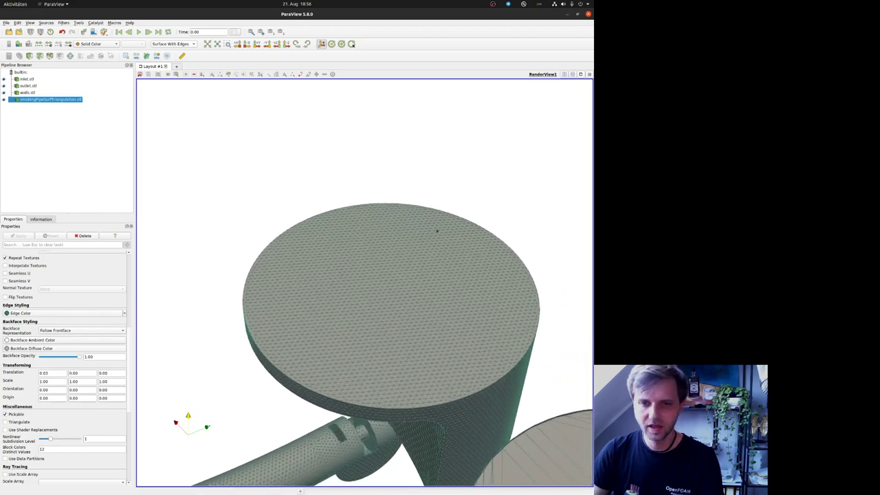
{"action": "middle_click_drag", "start_coordinate": [328, 350], "coordinate": [211, 189]}
{"action": "middle_click_drag", "start_coordinate": [435, 314], "coordinate": [303, 231]}
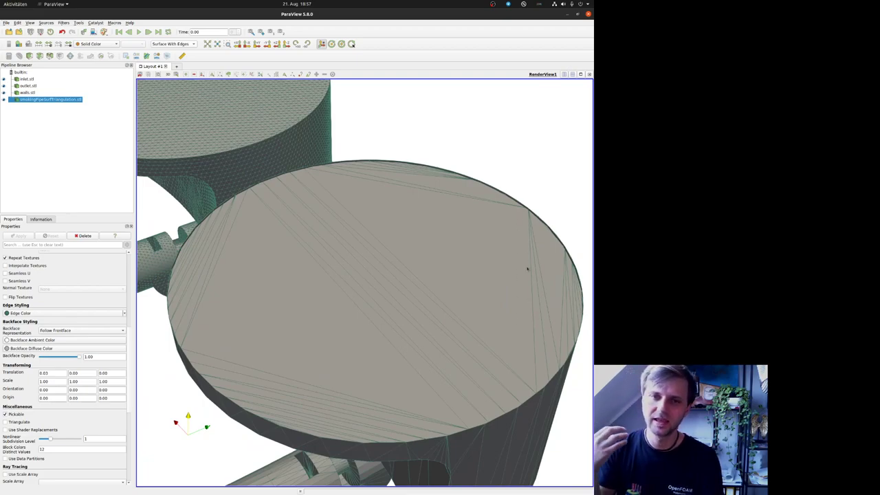
{"action": "right_click_drag", "start_coordinate": [527, 269], "coordinate": [485, 198]}
{"action": "middle_click_drag", "start_coordinate": [337, 307], "coordinate": [383, 260]}
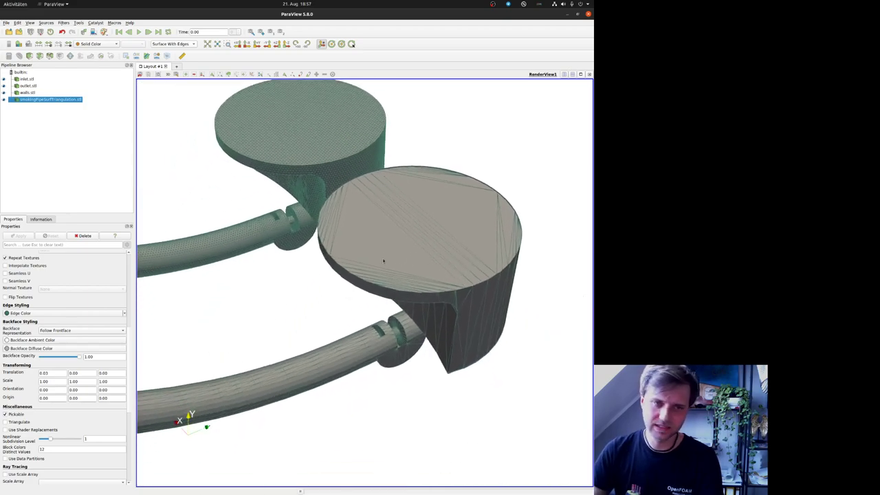
{"action": "left_click_drag", "start_coordinate": [384, 260], "coordinate": [406, 244]}
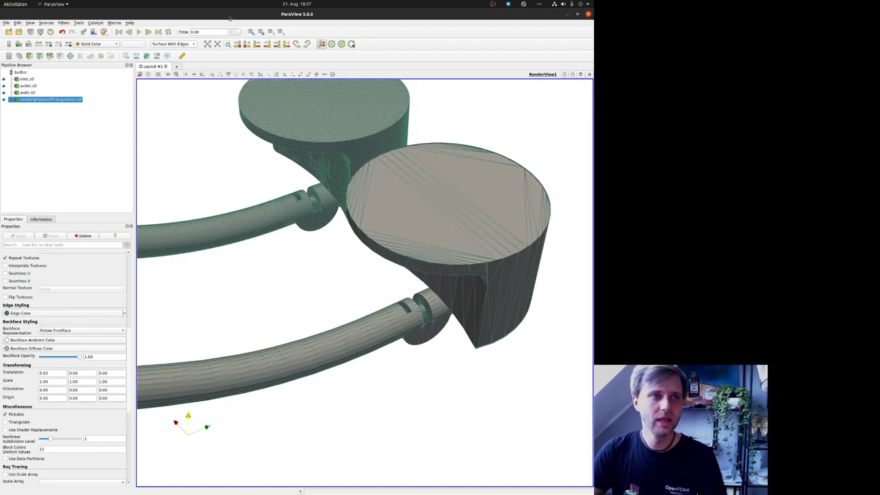
{"action": "middle_click_drag", "start_coordinate": [283, 193], "coordinate": [391, 291]}
{"action": "right_click_drag", "start_coordinate": [504, 105], "coordinate": [471, 215]}
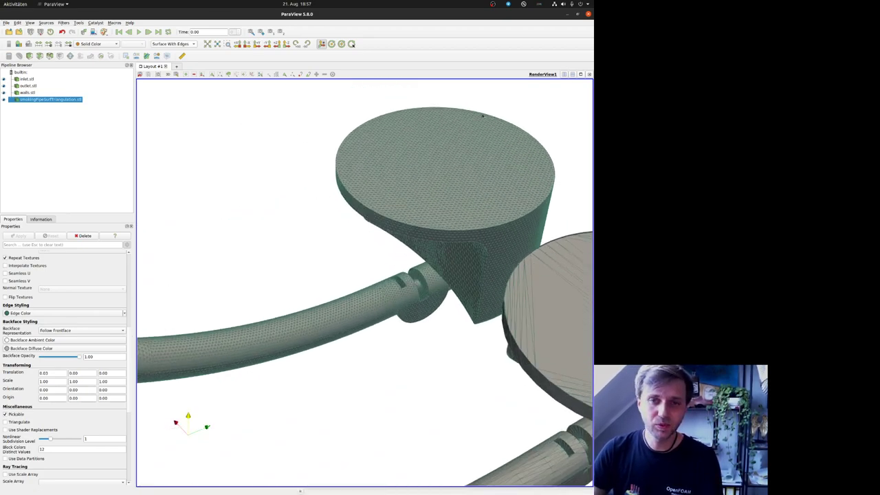
{"action": "middle_click_drag", "start_coordinate": [423, 195], "coordinate": [452, 260]}
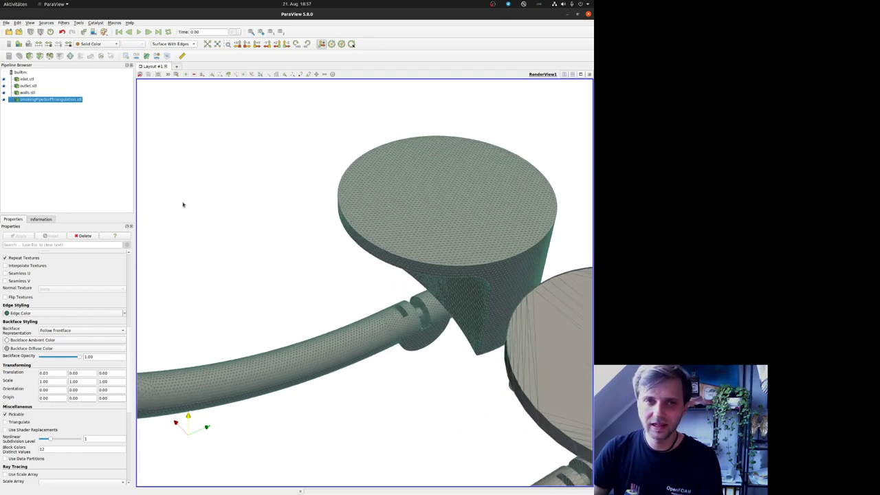
- Colour smokingPipeSurfTriangulation.stl by STLSolidLabeling and inspect how its surfaces are labelled
{"action": "left_click", "coordinate": [97, 44]}
{"action": "left_click", "coordinate": [96, 53]}
{"action": "scroll", "coordinate": [312, 262], "scroll_direction": "down", "scroll_amount": 2}
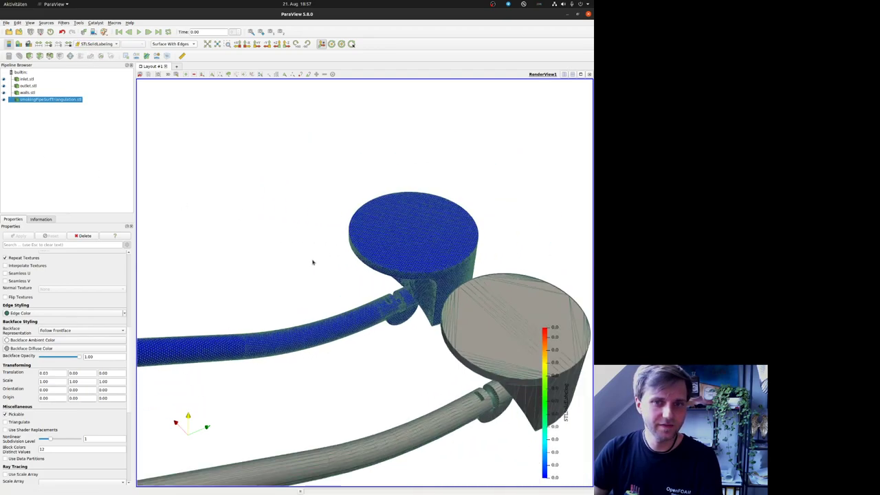
{"action": "scroll", "coordinate": [312, 262], "scroll_direction": "down", "scroll_amount": 3}
{"action": "scroll", "coordinate": [295, 286], "scroll_direction": "up", "scroll_amount": 5}
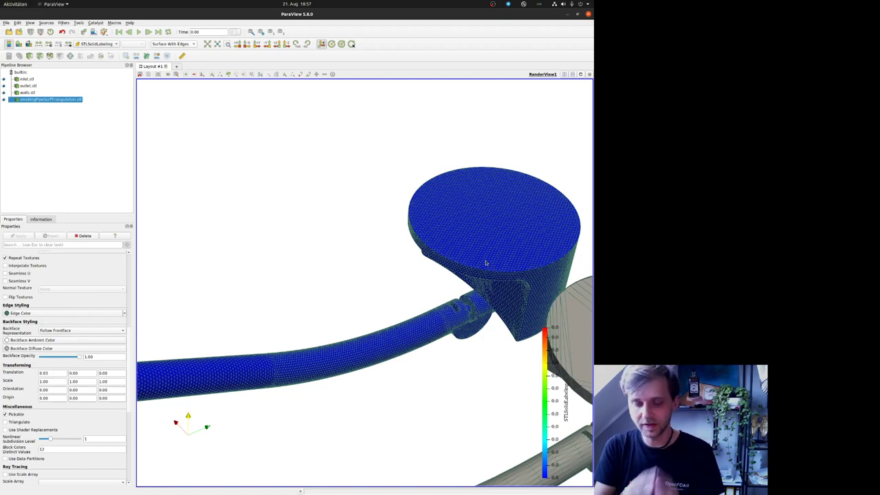
- Switch to SALOME with the smokingPipeSurfTriangulation mesh
{"action": "key", "text": "alt+Tab"}
{"action": "scroll", "coordinate": [496, 254], "scroll_direction": "up", "scroll_amount": 1}
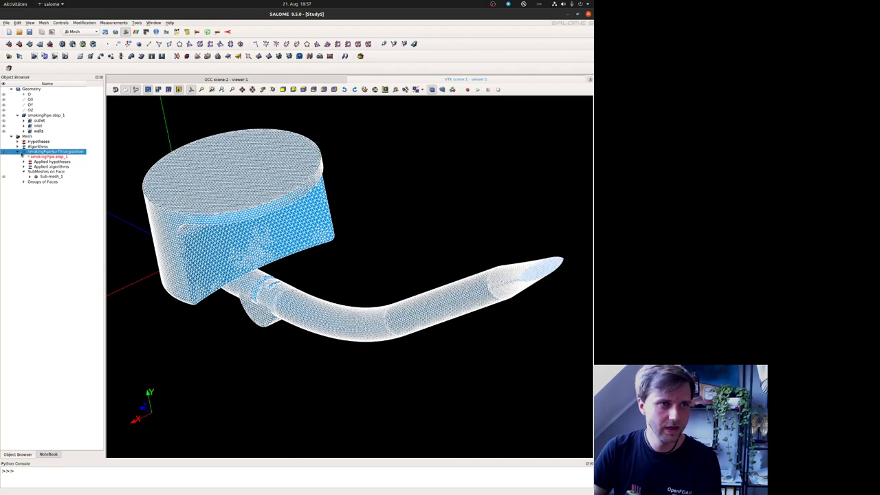
- Create groups on smokingPipeSurfTriangulation from the outlet, inlet and walls geometry groups
{"action": "right_click", "coordinate": [32, 155]}
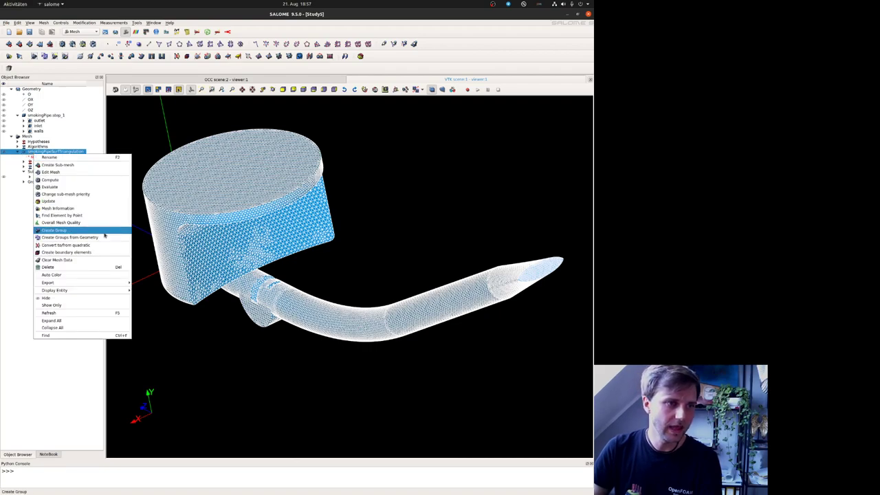
{"action": "left_click", "coordinate": [70, 237]}
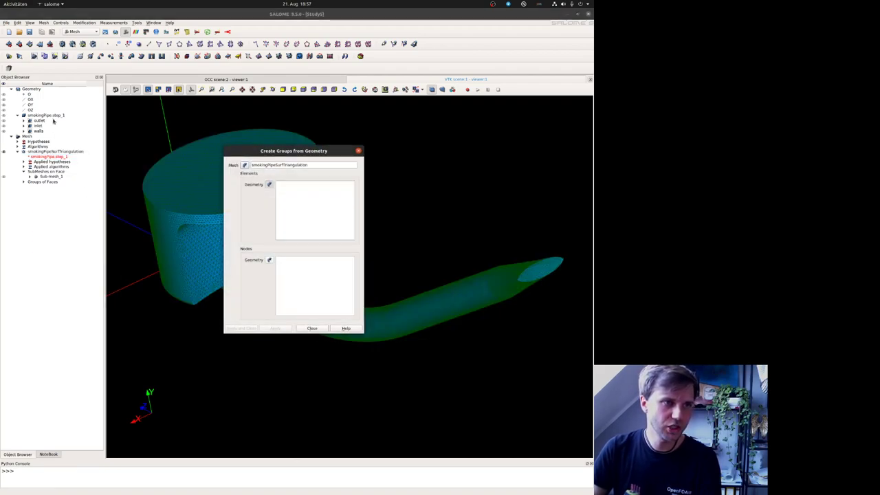
{"action": "left_click", "coordinate": [39, 120]}
{"action": "left_click", "coordinate": [38, 130], "text": "shift"}
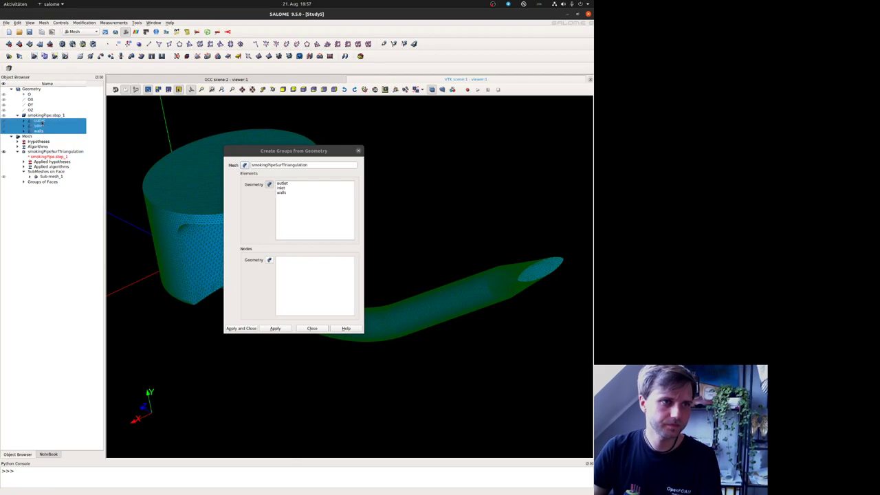
{"action": "left_click", "coordinate": [241, 328]}
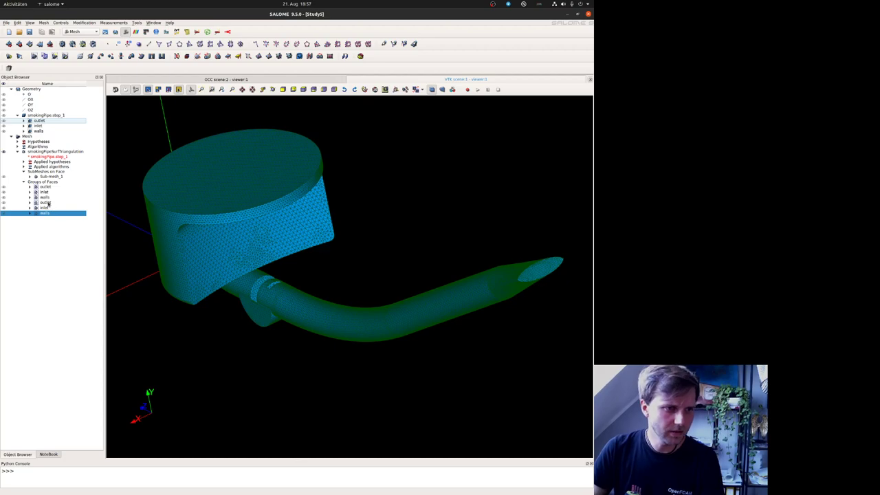
- Delete the second, duplicate set of outlet, inlet and walls face groups from the mesh
{"action": "left_click", "coordinate": [47, 203], "text": "shift"}
{"action": "left_click", "coordinate": [48, 208]}
{"action": "left_click", "coordinate": [49, 212]}
{"action": "left_click", "coordinate": [48, 203], "text": "shift"}
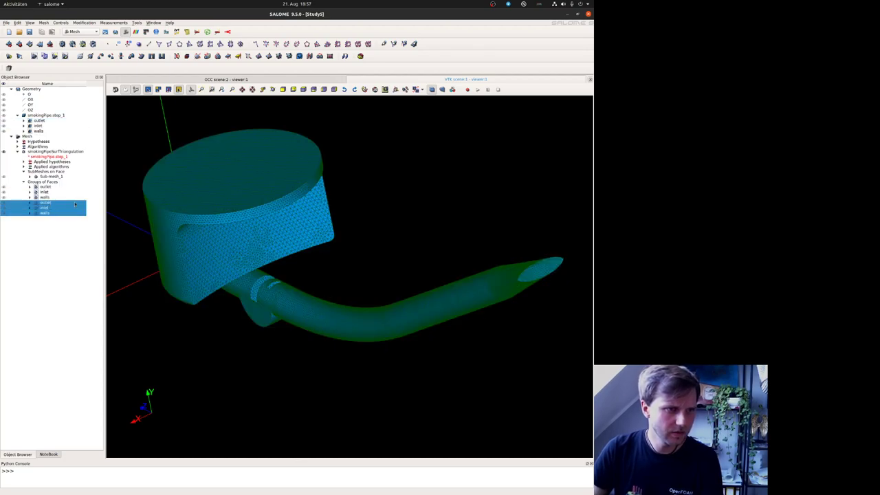
{"action": "key", "text": "Delete"}
{"action": "left_click", "coordinate": [335, 267]}
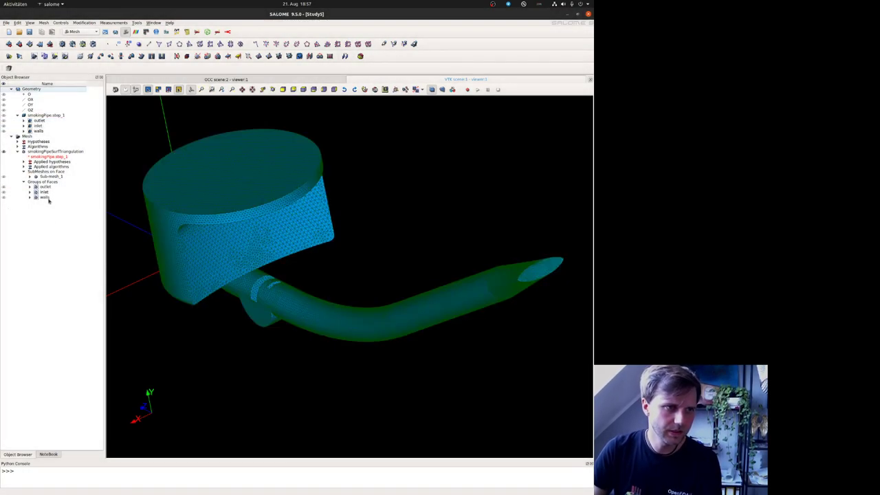
- Hide the whole mesh and Sub-mesh_1, and display only the outlet, inlet and walls face groups
{"action": "left_click", "coordinate": [49, 198]}
{"action": "left_click", "coordinate": [4, 177]}
{"action": "left_click", "coordinate": [3, 152]}
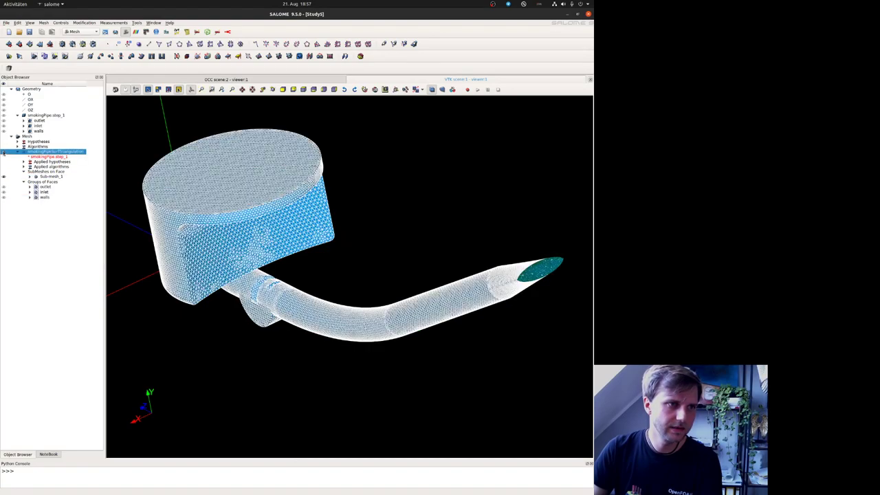
{"action": "left_click", "coordinate": [3, 177]}
{"action": "left_click", "coordinate": [23, 172]}
{"action": "left_click", "coordinate": [4, 182]}
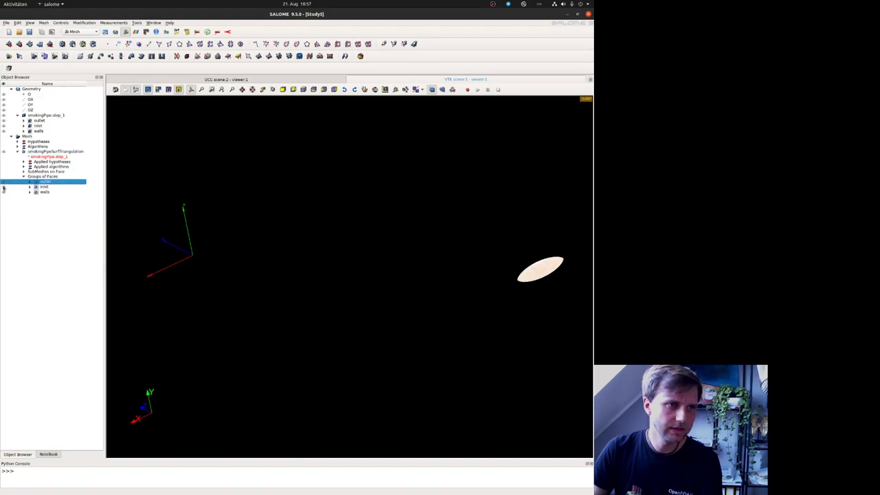
{"action": "left_click", "coordinate": [4, 187]}
{"action": "left_click", "coordinate": [4, 192]}
{"action": "right_click_drag", "start_coordinate": [272, 276], "coordinate": [293, 265], "text": "ctrl"}
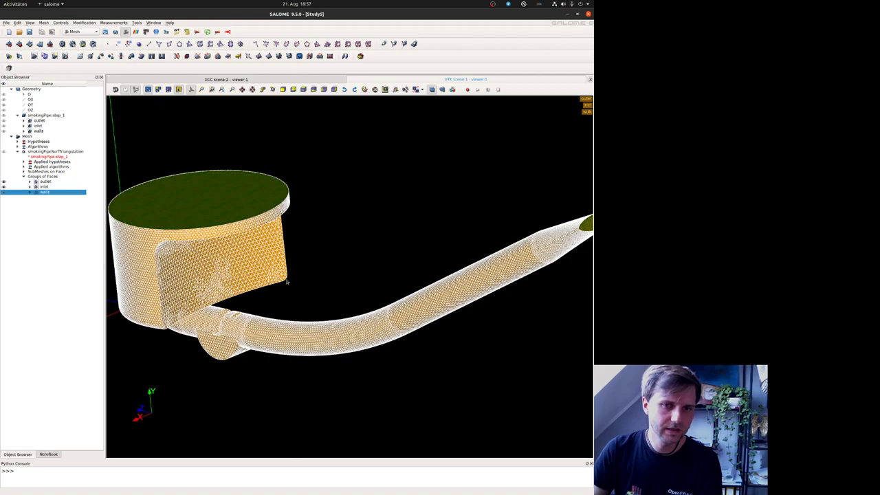
{"action": "middle_click_drag", "start_coordinate": [293, 265], "coordinate": [233, 277], "text": "ctrl"}
{"action": "right_click_drag", "start_coordinate": [232, 277], "coordinate": [235, 295], "text": "ctrl"}
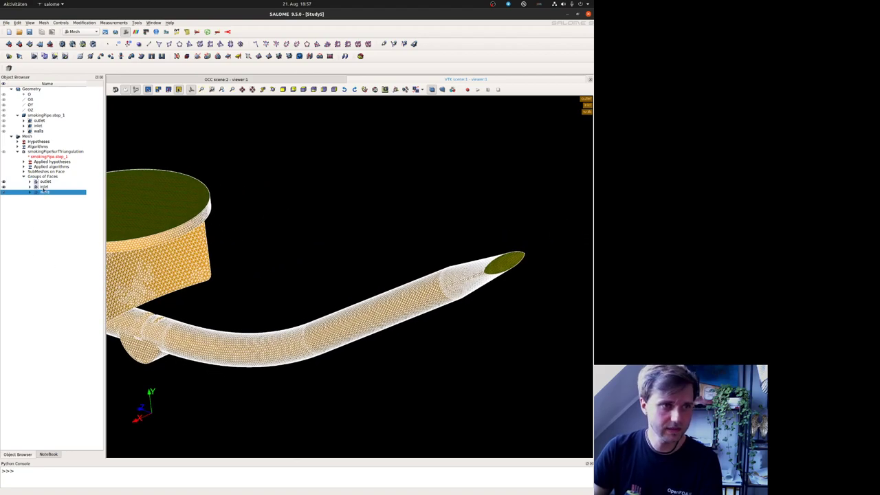
- Export the outlet face group as an ASCII STL file named outlet into a new folder named stl
{"action": "right_click", "coordinate": [45, 182]}
{"action": "mouse_move", "coordinate": [109, 261]}
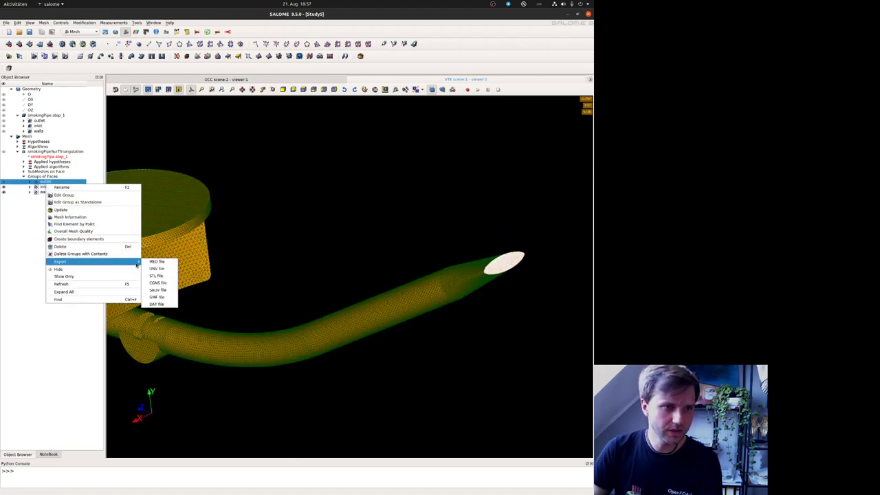
{"action": "left_click", "coordinate": [158, 275]}
{"action": "left_click", "coordinate": [362, 200]}
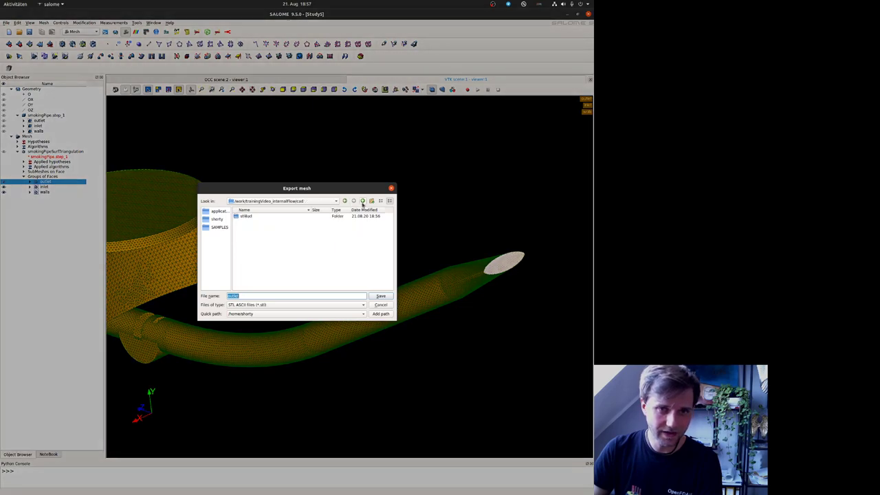
{"action": "left_click", "coordinate": [371, 201]}
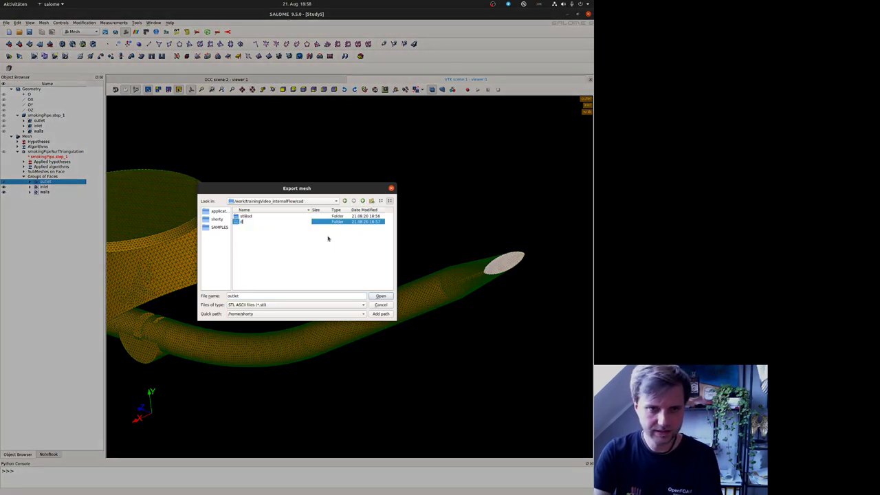
{"action": "key", "text": "Return"}
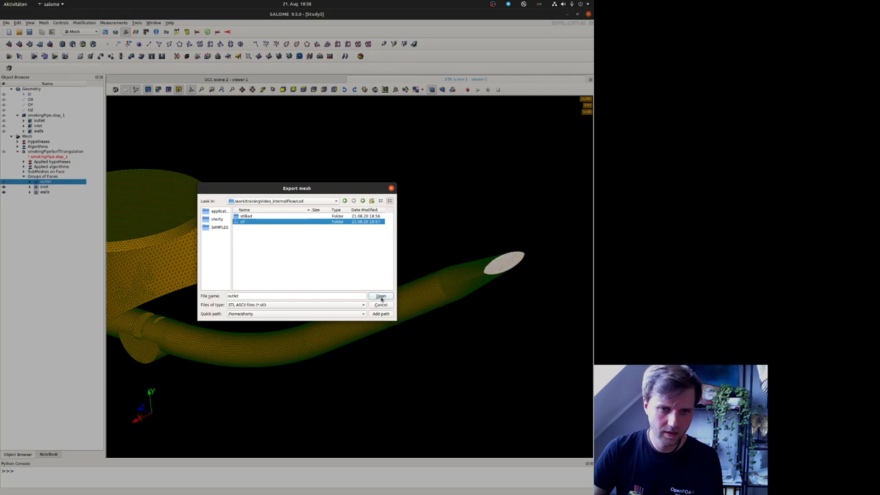
{"action": "left_click", "coordinate": [380, 296]}
{"action": "left_click", "coordinate": [380, 296]}
- Export the inlet face group as an STL file into the same folder
{"action": "left_click", "coordinate": [45, 187]}
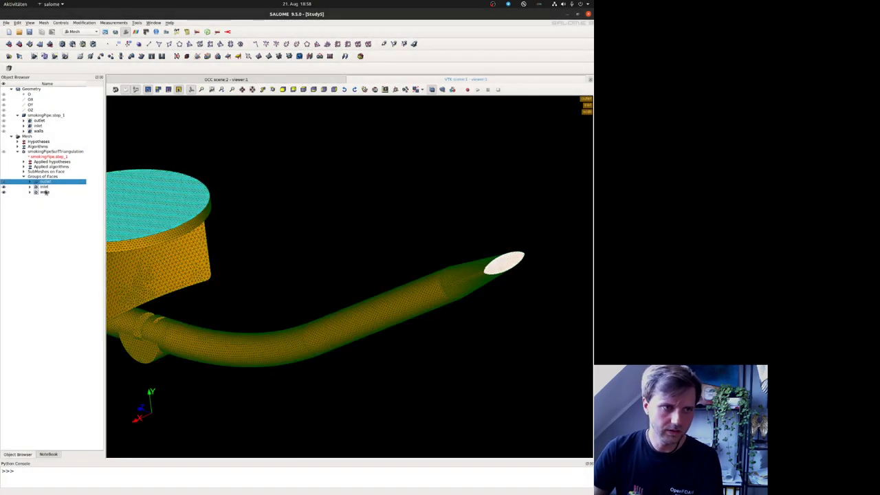
{"action": "right_click", "coordinate": [46, 189]}
{"action": "mouse_move", "coordinate": [103, 261]}
{"action": "left_click", "coordinate": [158, 282]}
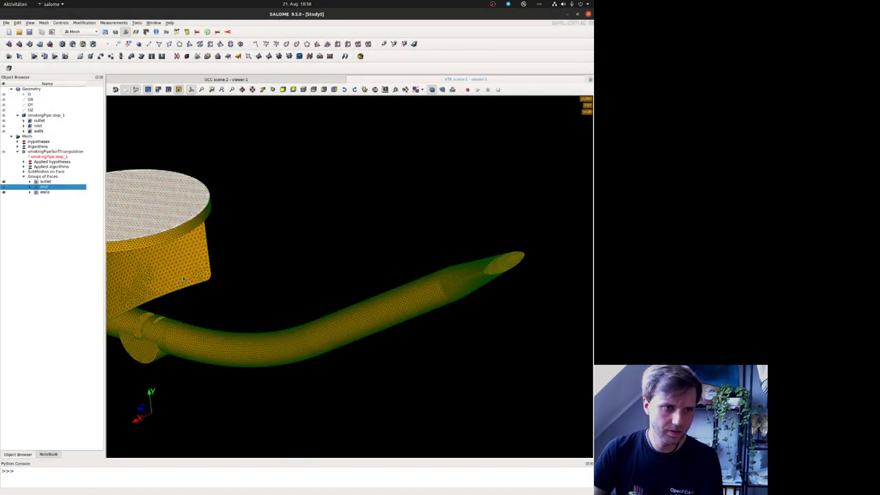
{"action": "left_click", "coordinate": [380, 295]}
- Export the walls face group as an ASCII STL file named walls into the stl folder
{"action": "left_click", "coordinate": [45, 192]}
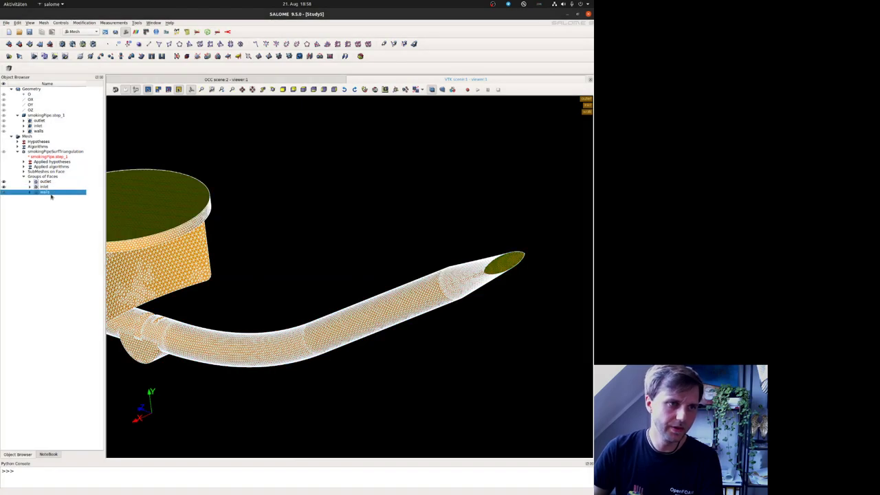
{"action": "right_click", "coordinate": [51, 193]}
{"action": "mouse_move", "coordinate": [103, 272]}
{"action": "left_click", "coordinate": [166, 285]}
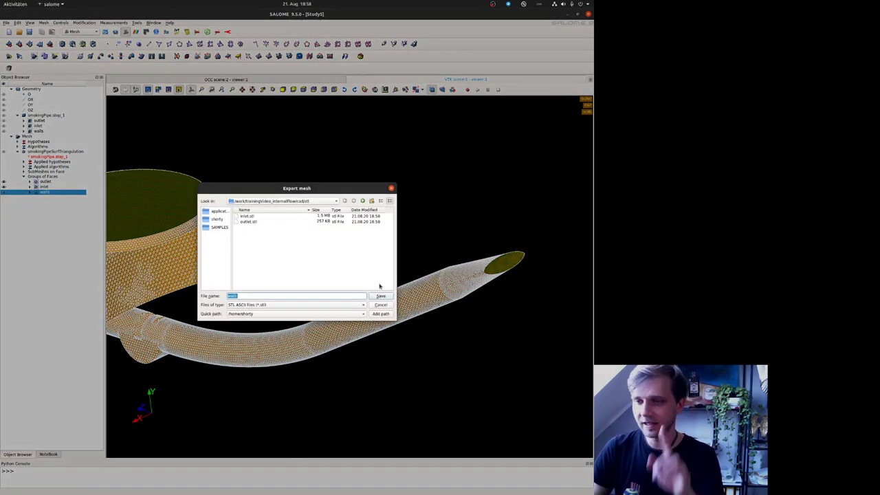
{"action": "left_click", "coordinate": [380, 295]}
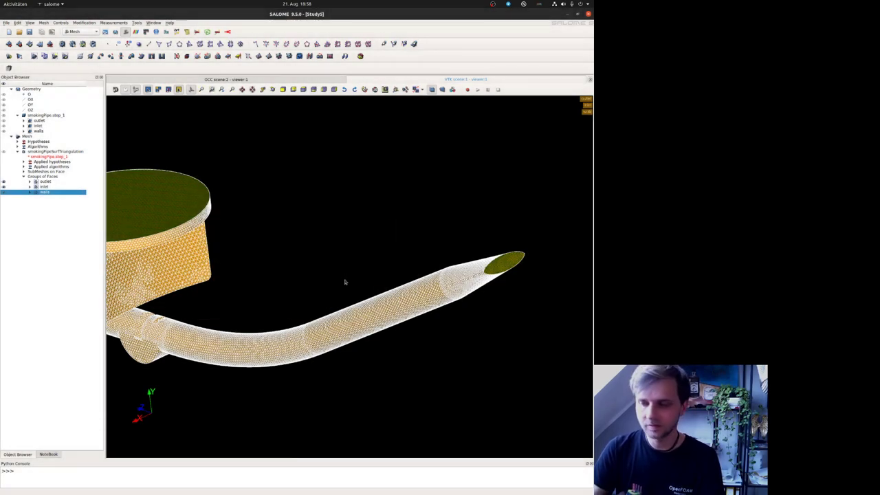
- Save the study as surfaceTriangulation in the cad folder
{"action": "left_click", "coordinate": [29, 31]}
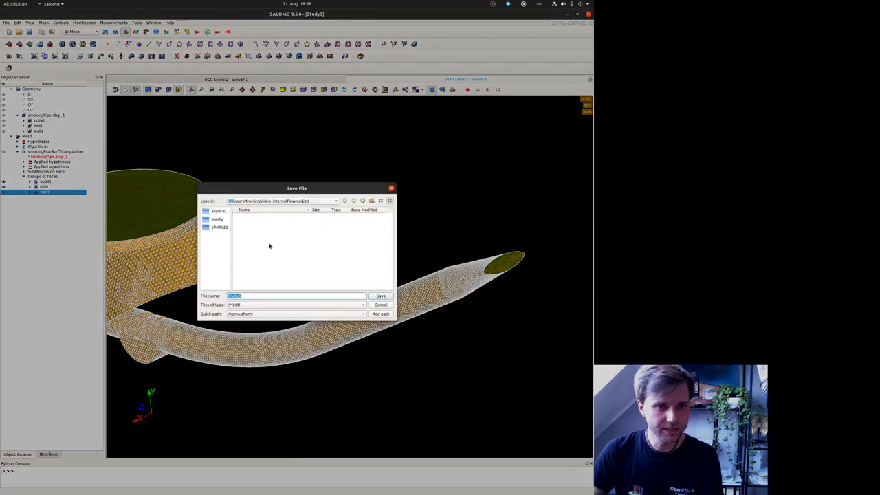
{"action": "left_click", "coordinate": [363, 201]}
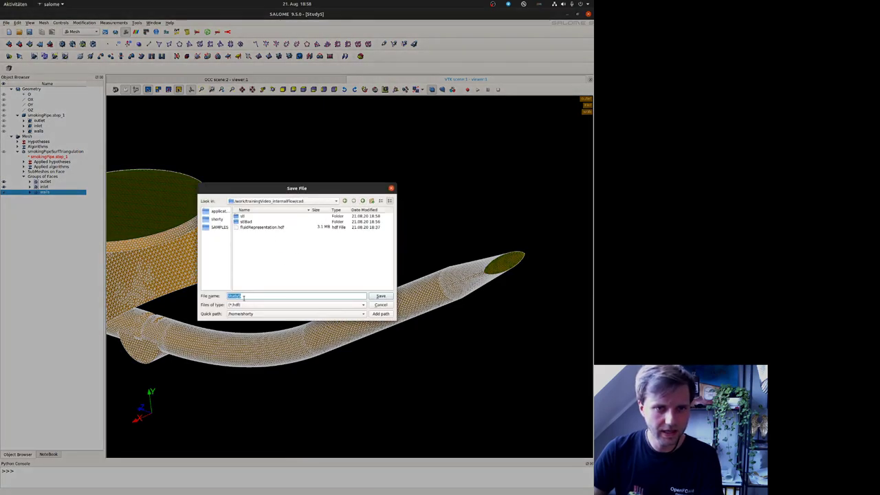
{"action": "type", "text": "smrfa"}
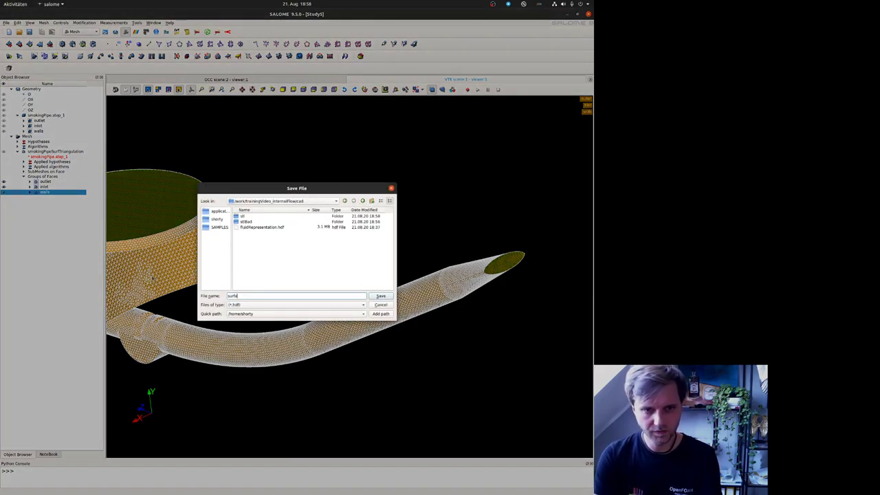
{"action": "type", "text": "ceTriangulati"}
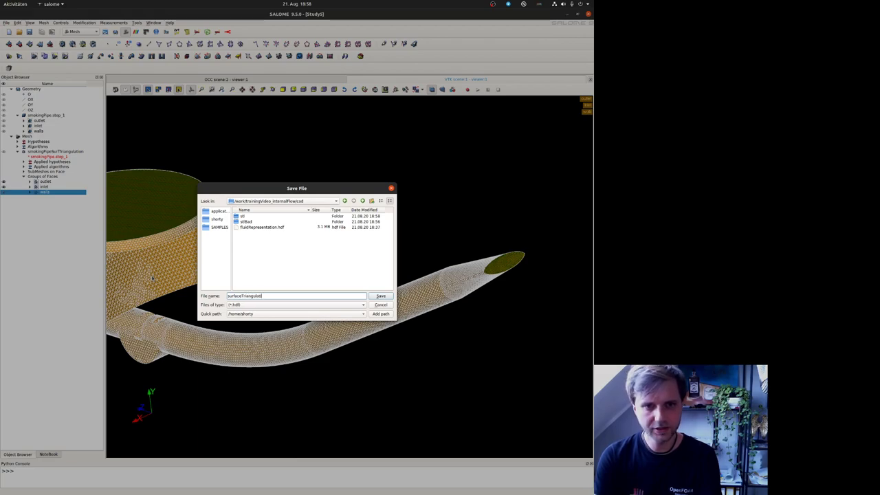
{"action": "type", "text": "on"}
{"action": "key", "text": "Return"}
- Quit SALOME and confirm the exit
{"action": "left_click", "coordinate": [7, 23]}
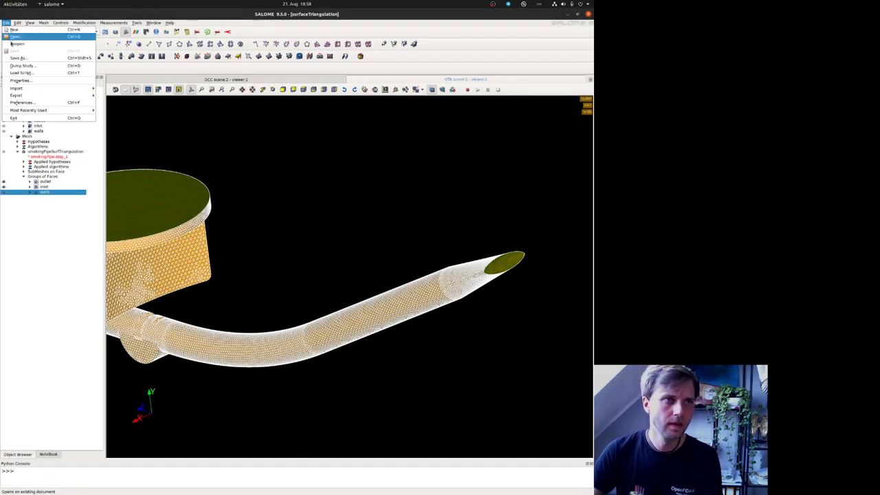
{"action": "left_click", "coordinate": [38, 118]}
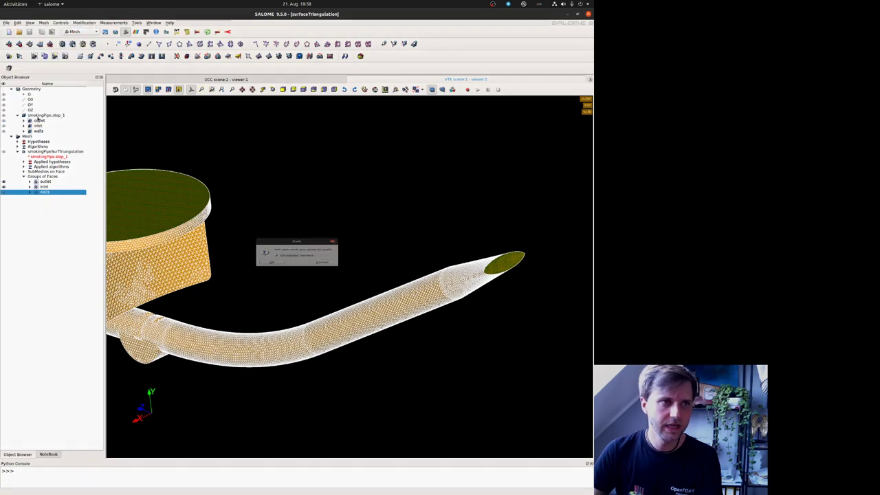
{"action": "left_click", "coordinate": [289, 264]}
{"action": "left_click", "coordinate": [200, 239]}
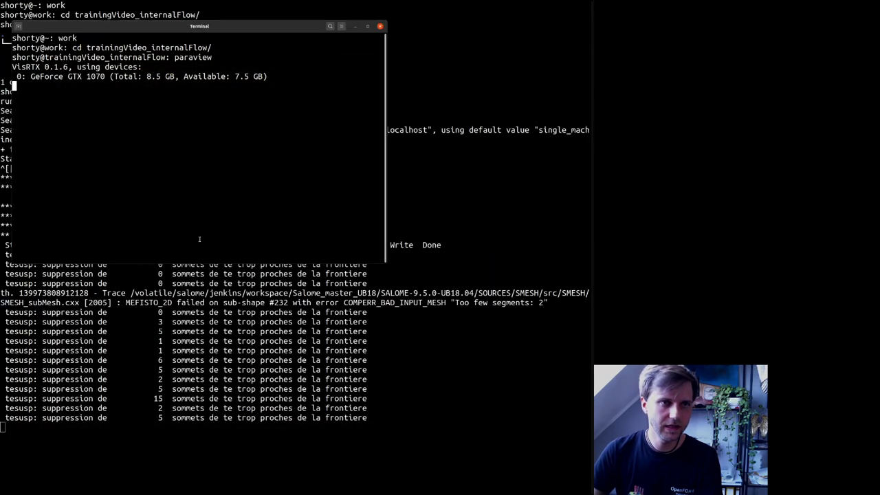
- List the project's directory tree in the terminal and highlight the three files in the stl folder
{"action": "key", "text": "super+Left"}
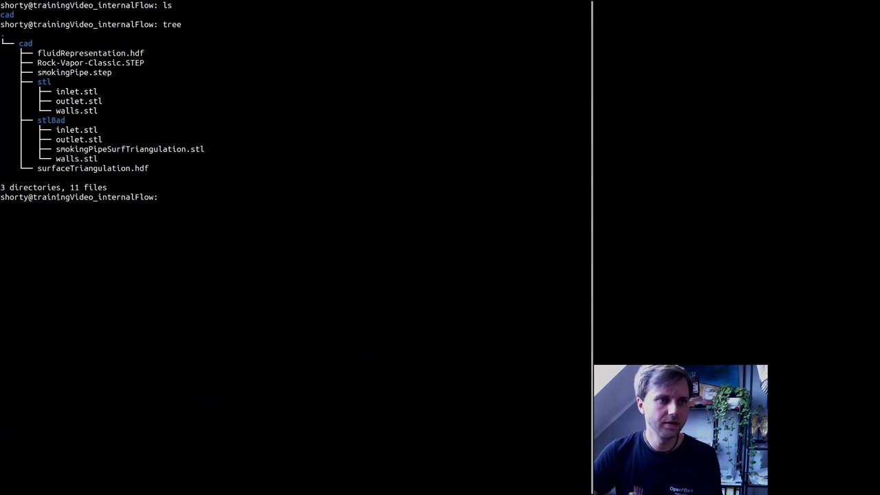
{"action": "left_click_drag", "start_coordinate": [98, 111], "coordinate": [39, 91]}
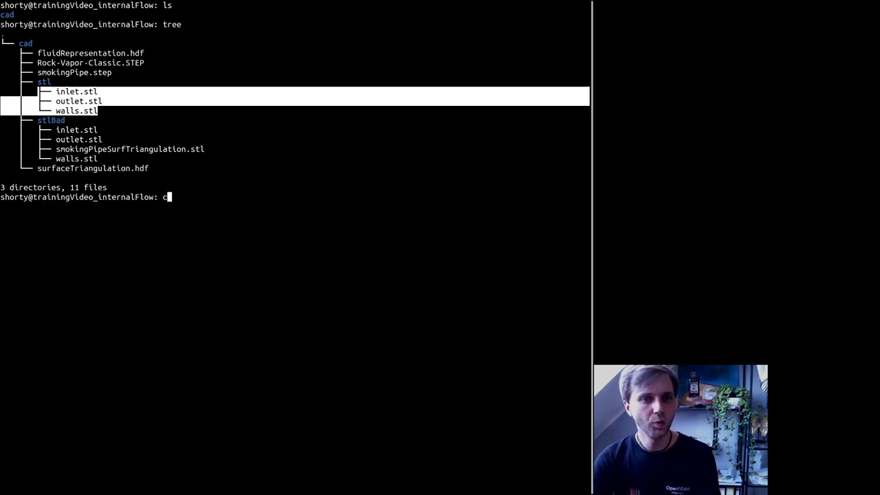
{"action": "type", "text": "at"}
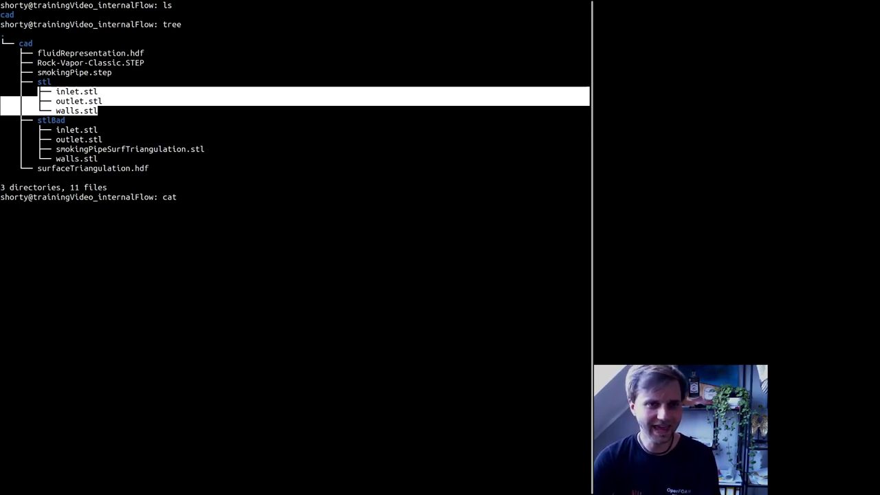
{"action": "type", "text": "st"}
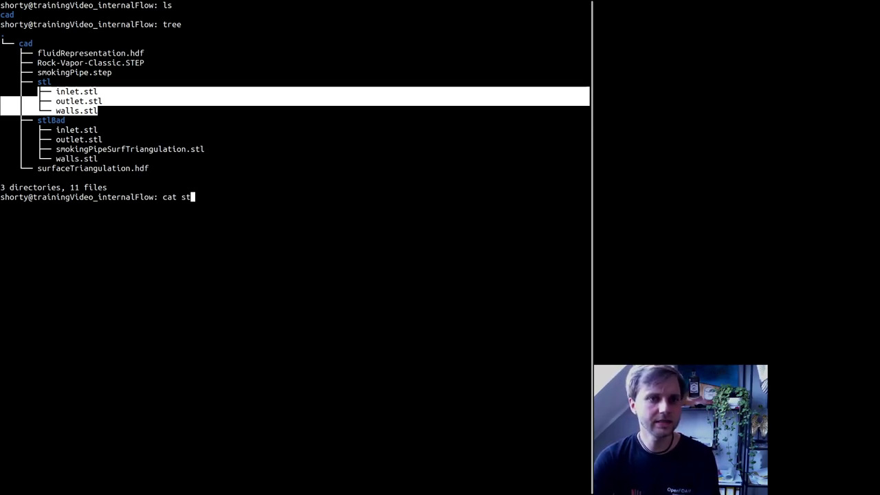
{"action": "key", "text": "BackSpace"}
{"action": "key", "text": "BackSpace"}
{"action": "type", "text": "ca"}
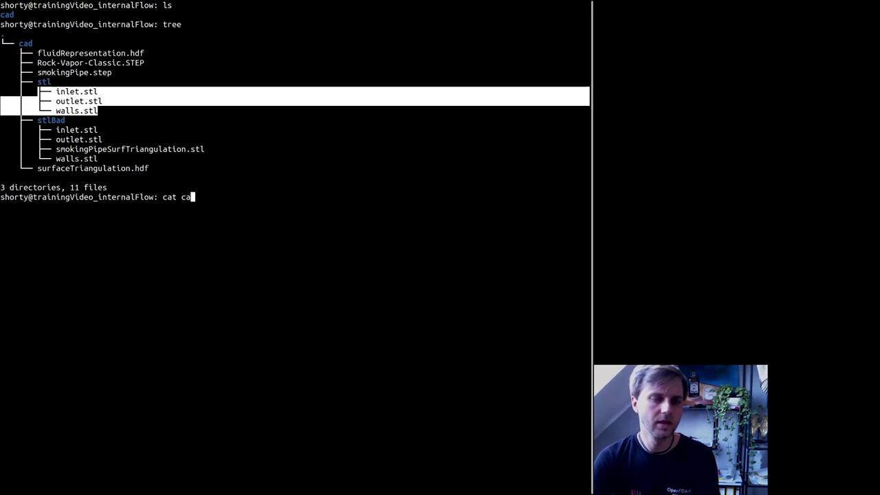
{"action": "key", "text": "BackSpace"}
{"action": "key", "text": "BackSpace"}
{"action": "key", "text": "BackSpace"}
{"action": "key", "text": "BackSpace"}
{"action": "key", "text": "BackSpace"}
{"action": "key", "text": "BackSpace"}
- Change the working directory to cad/stl
{"action": "type", "text": "cd st"}
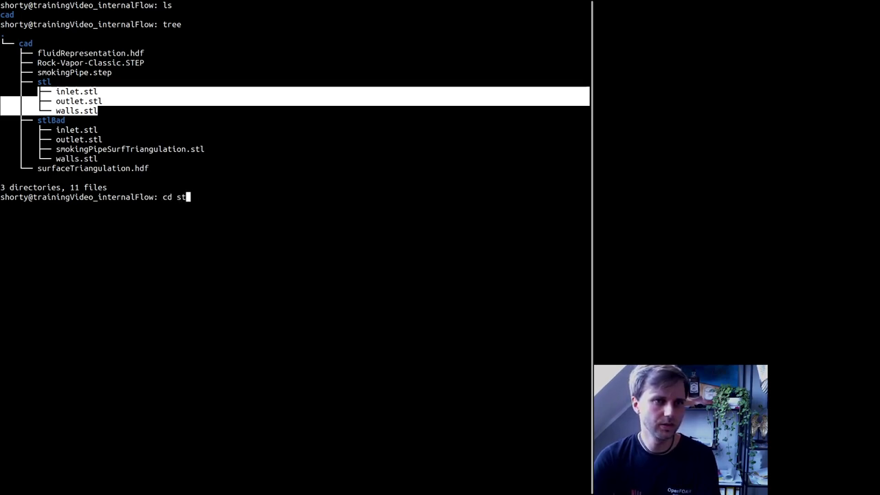
{"action": "key", "text": "Tab"}
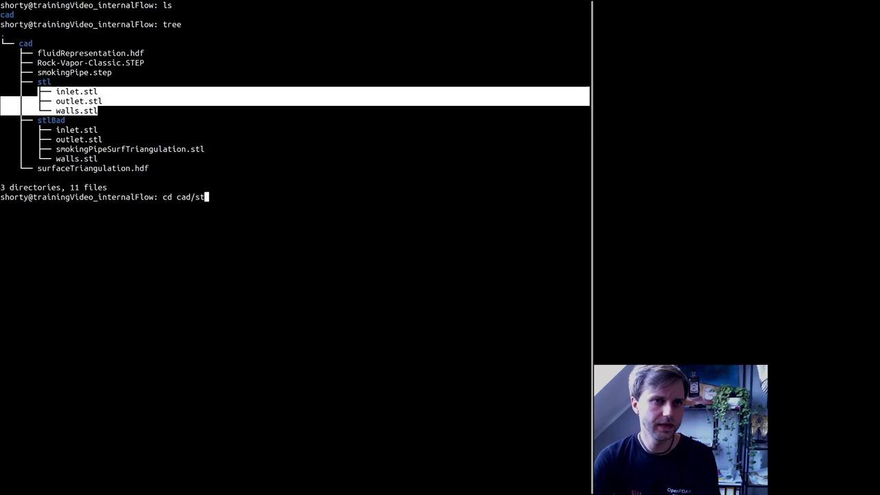
{"action": "key", "text": "Return"}
- Print the contents of inlet.stl in the terminal with cat
{"action": "type", "text": "cat "}
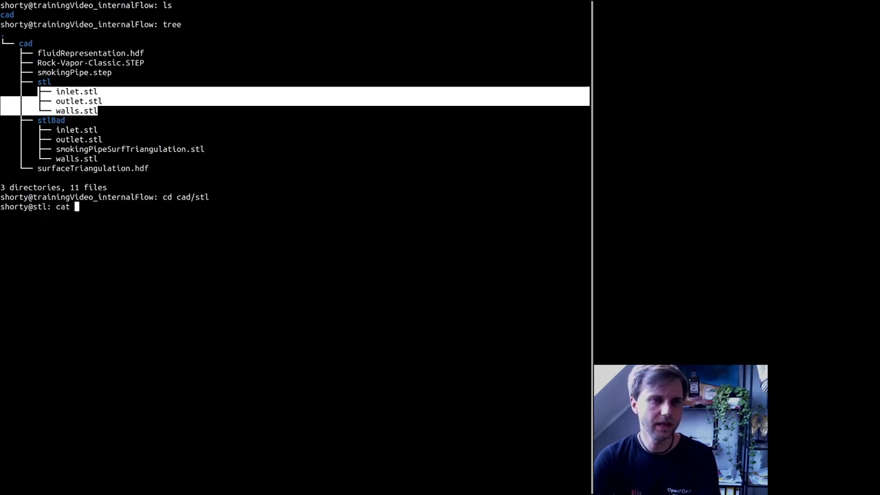
{"action": "type", "text": "* >"}
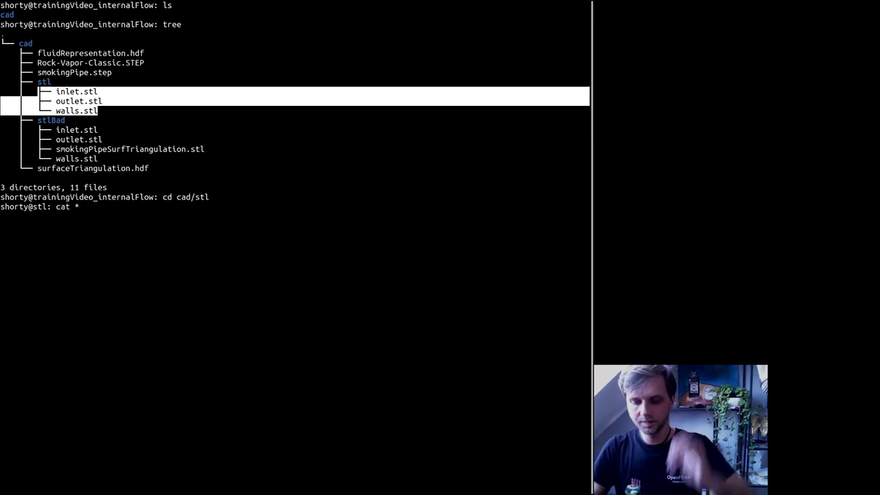
{"action": "key", "text": "BackSpace"}
{"action": "type", "text": "inlet.stl"}
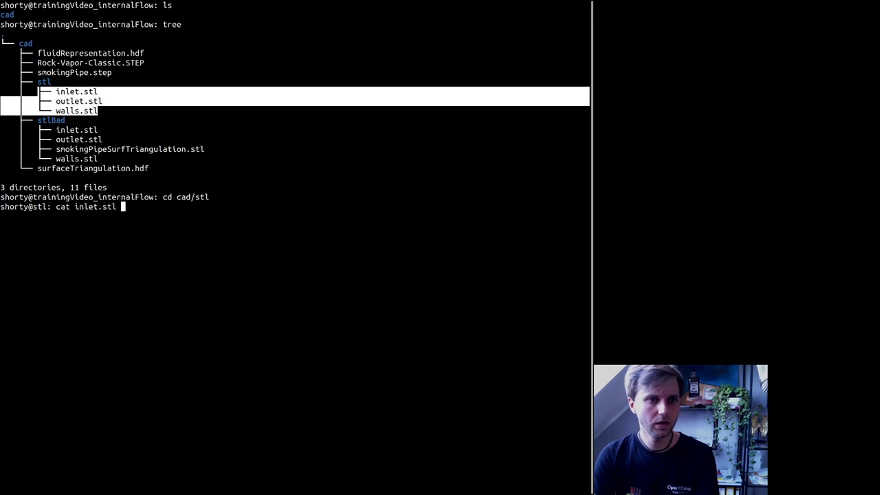
{"action": "key", "text": "Return"}
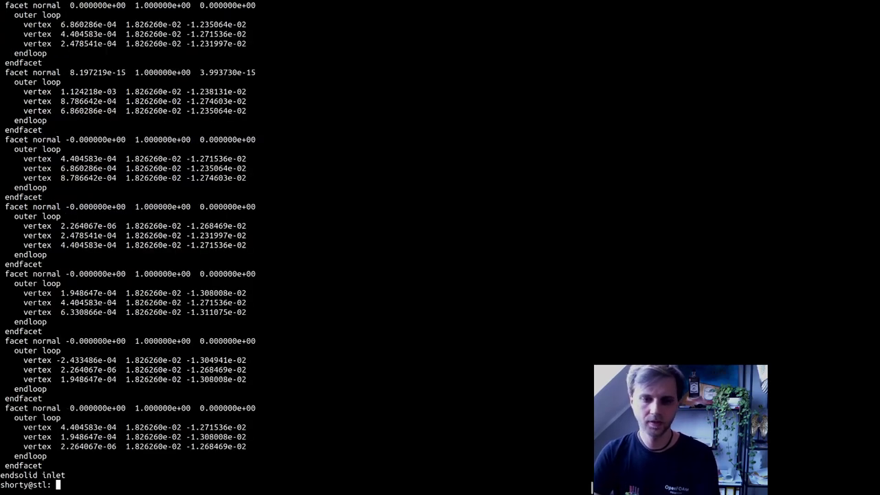
- Print the contents of all files in the stl folder in succession with cat *
{"action": "key", "text": "Up"}
{"action": "key", "text": "BackSpace"}
{"action": "key", "text": "BackSpace"}
{"action": "key", "text": "BackSpace"}
{"action": "key", "text": "BackSpace"}
{"action": "key", "text": "BackSpace"}
{"action": "key", "text": "BackSpace"}
{"action": "key", "text": "BackSpace"}
{"action": "key", "text": "BackSpace"}
{"action": "key", "text": "BackSpace"}
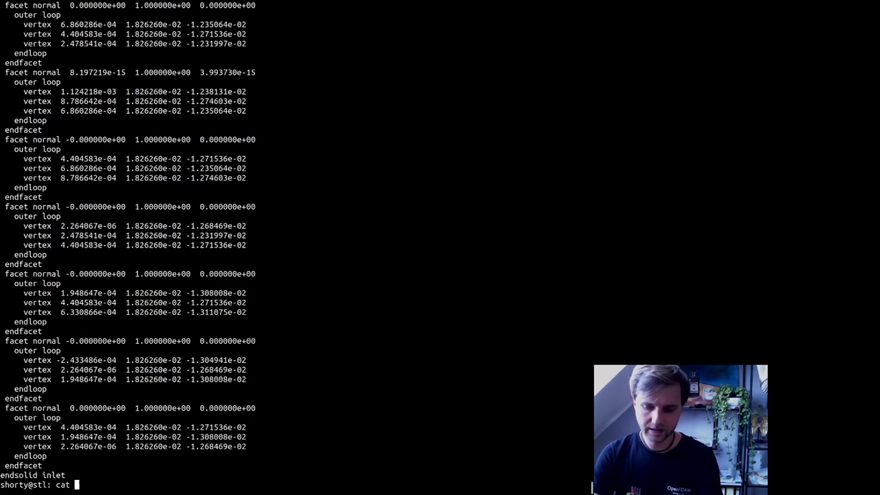
{"action": "type", "text": "*"}
{"action": "key", "text": "Return"}
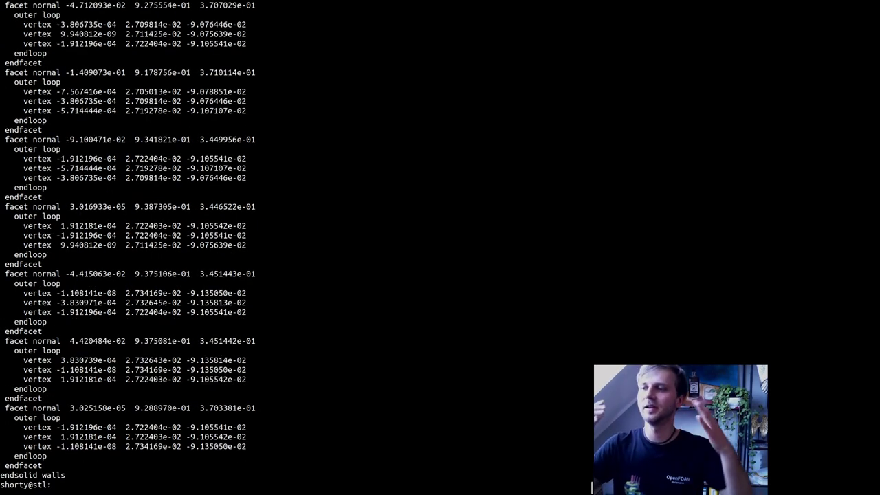
- Concatenate all files in the stl folder into a single file named a
{"action": "type", "text": "cat * > regionSTL.stl"}
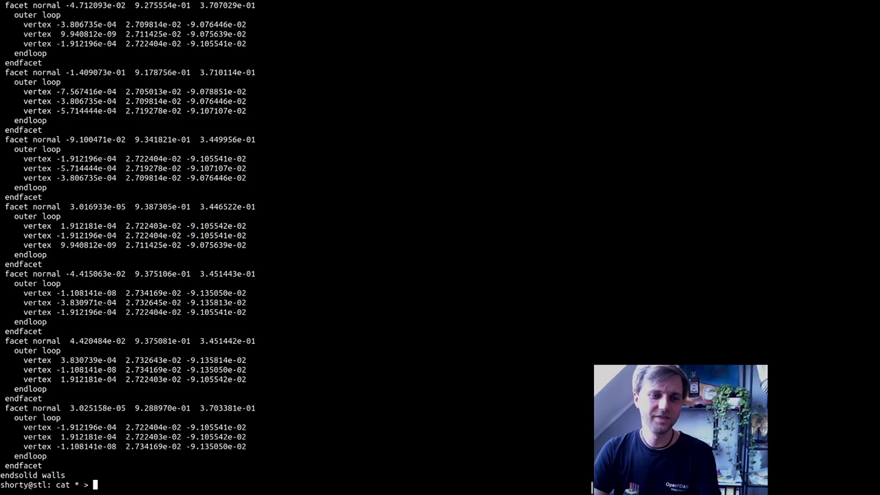
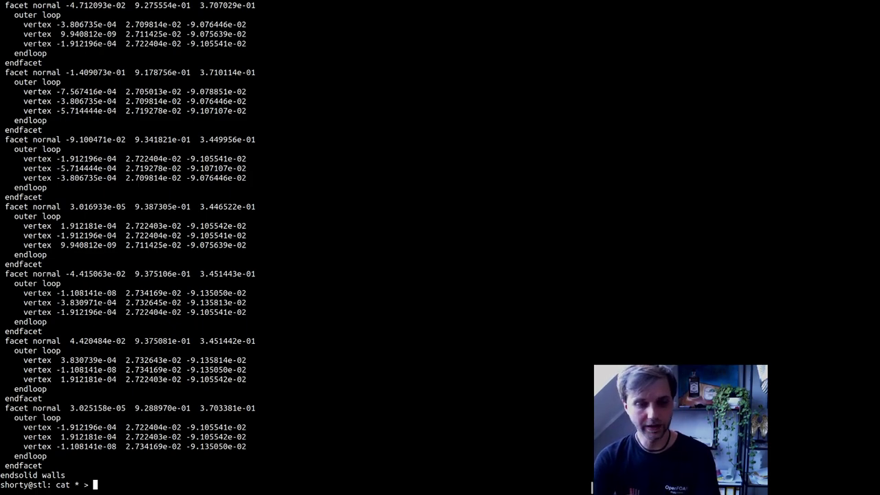
{"action": "type", "text": "re"}
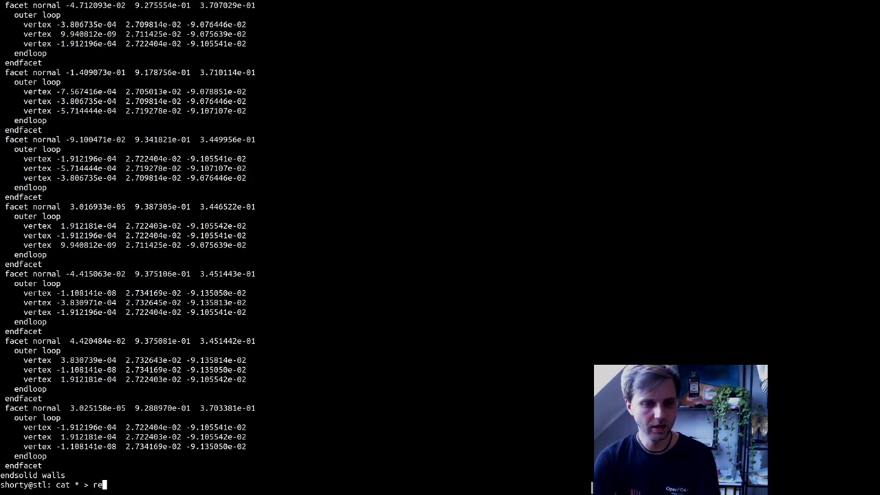
{"action": "type", "text": "gionSTL.stl"}
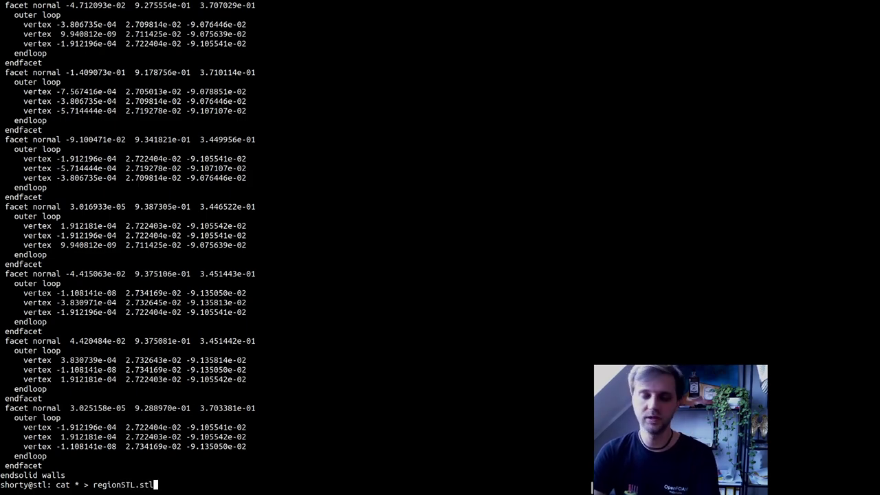
{"action": "key", "text": "BackSpace"}
{"action": "key", "text": "BackSpace"}
{"action": "key", "text": "BackSpace"}
{"action": "key", "text": "BackSpace"}
{"action": "key", "text": "BackSpace"}
{"action": "key", "text": "BackSpace"}
{"action": "key", "text": "BackSpace"}
{"action": "key", "text": "BackSpace"}
{"action": "key", "text": "BackSpace"}
{"action": "key", "text": "BackSpace"}
{"action": "key", "text": "BackSpace"}
{"action": "key", "text": "BackSpace"}
{"action": "key", "text": "BackSpace"}
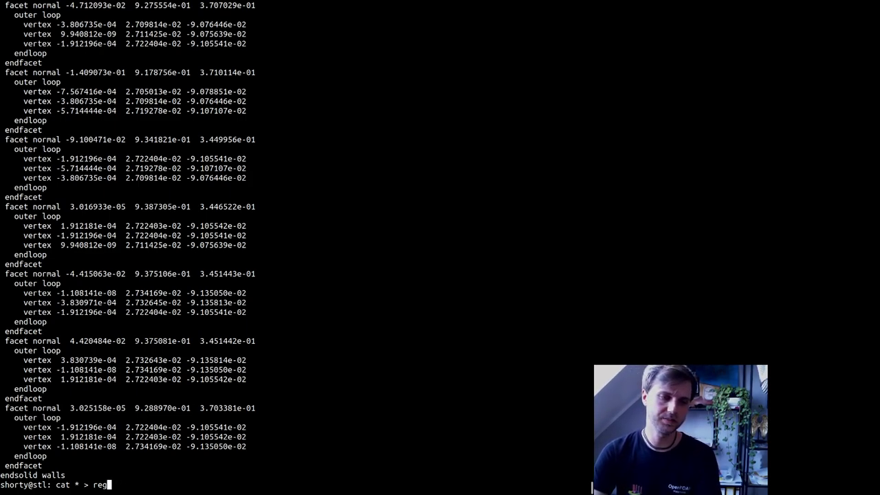
{"action": "type", "text": "a"}
{"action": "key", "text": "Return"}
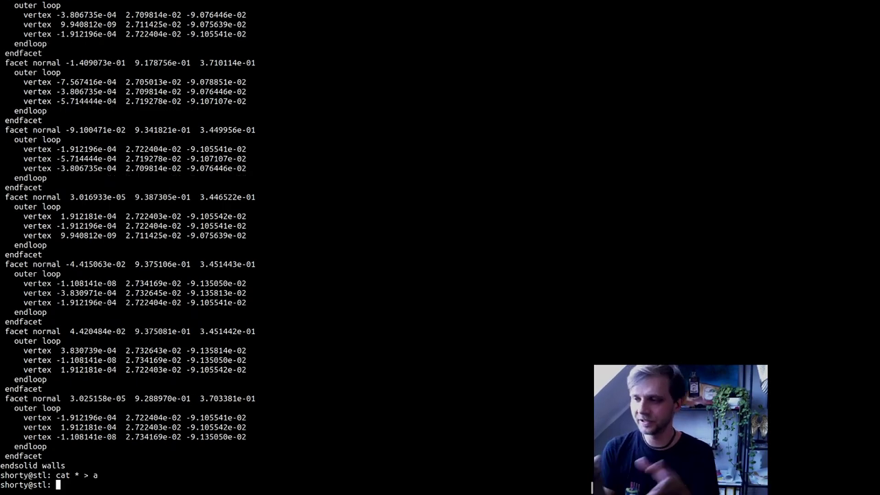
- List the stl folder as a tree and highlight the combined file a
{"action": "type", "text": "tree"}
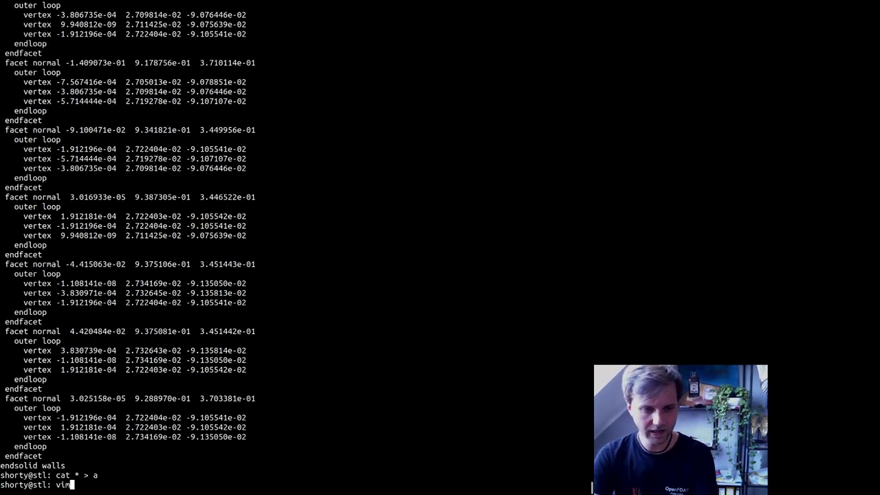
{"action": "key", "text": "Return"}
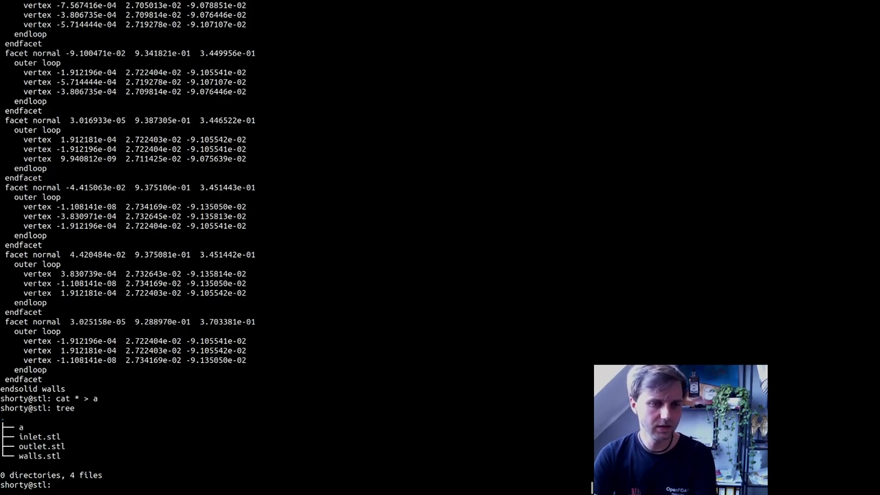
{"action": "left_click_drag", "start_coordinate": [19, 427], "coordinate": [33, 427]}
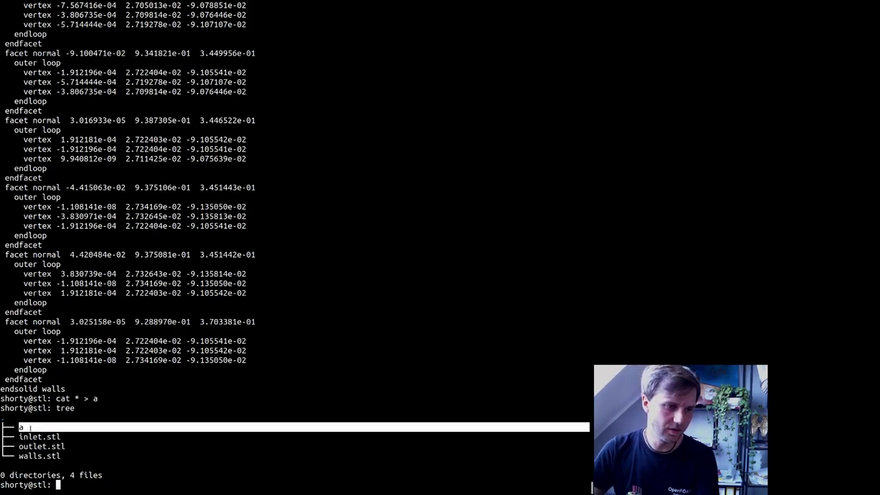
{"action": "left_click", "coordinate": [159, 394]}
- Open file a in vim and examine its beginning, from the solid header through the first facets
{"action": "type", "text": "vim "}
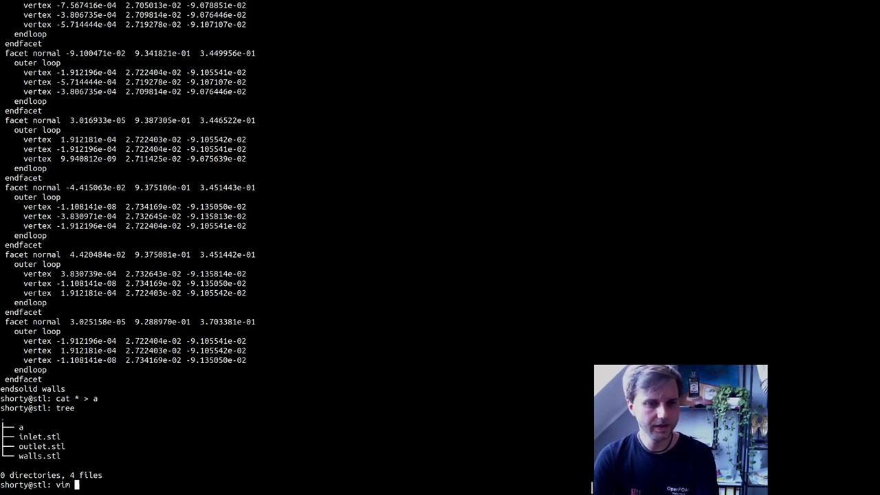
{"action": "type", "text": "a"}
{"action": "key", "text": "Return"}
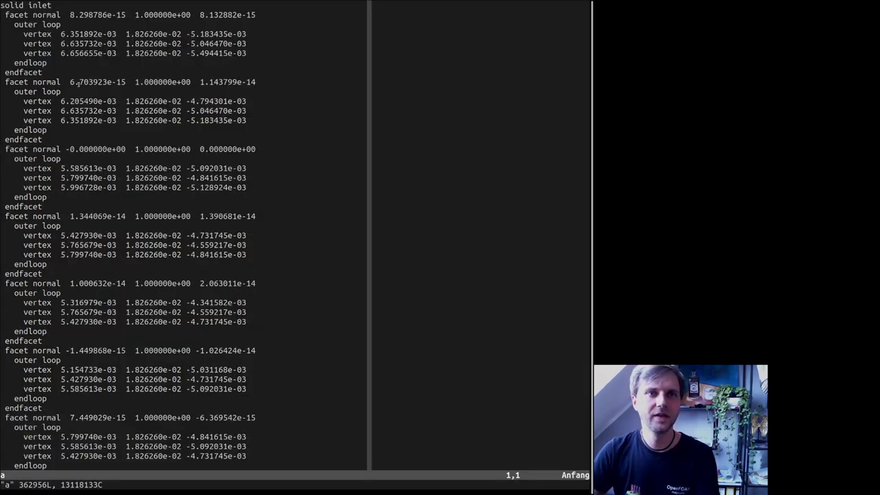
{"action": "left_click_drag", "start_coordinate": [13, 5], "coordinate": [79, 92]}
{"action": "left_click", "coordinate": [102, 107]}
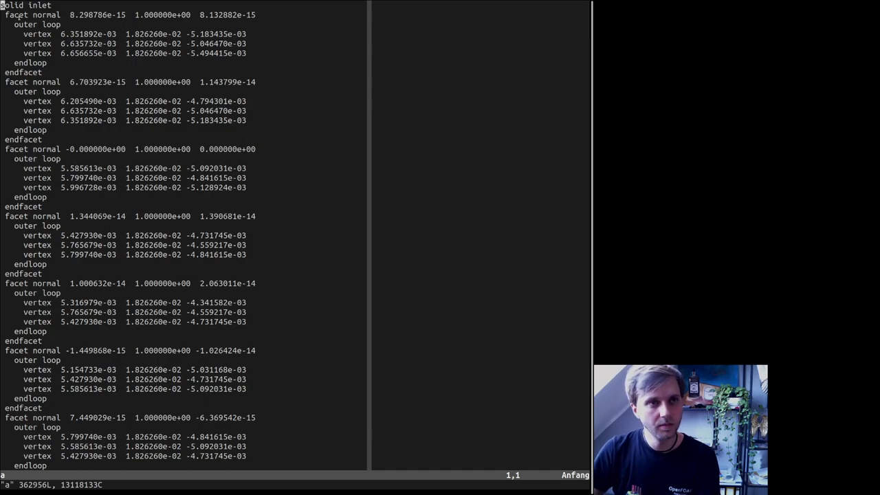
- Highlight the first facet block and the solid keyword in file a, and quit vim
{"action": "left_click_drag", "start_coordinate": [46, 63], "coordinate": [2, 14]}
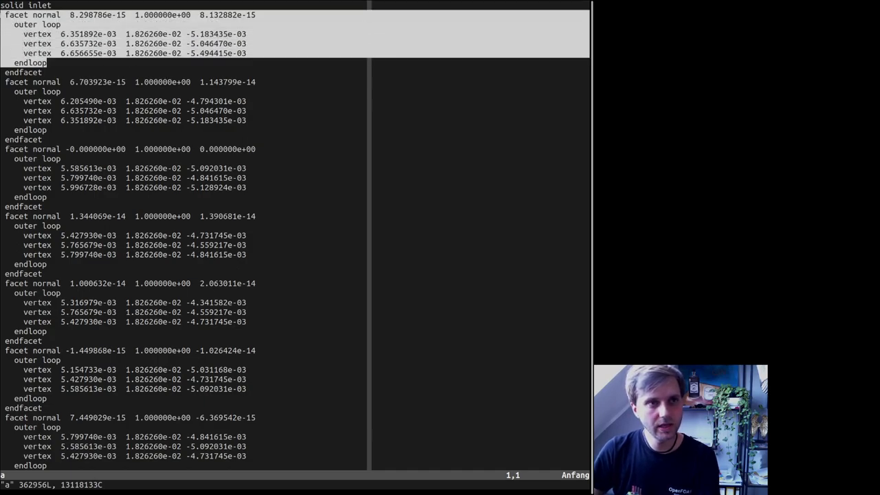
{"action": "left_click", "coordinate": [3, 12]}
{"action": "double_click", "coordinate": [7, 5]}
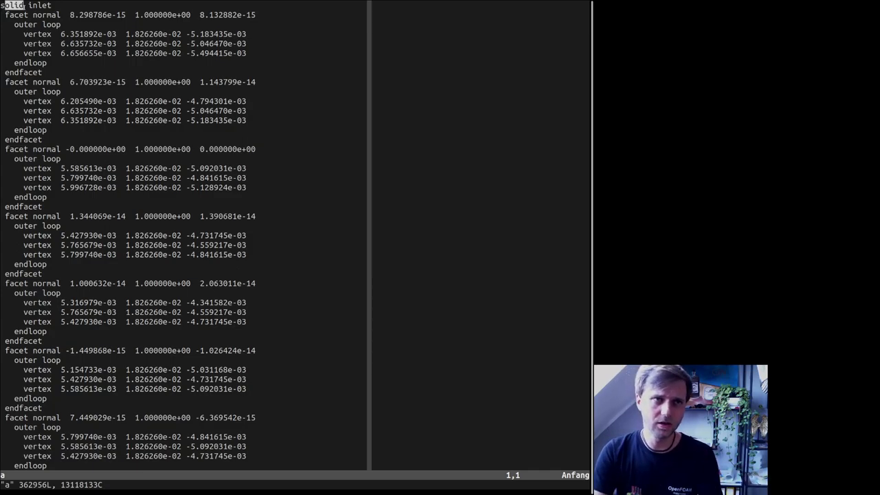
{"action": "type", "text": ":q"}
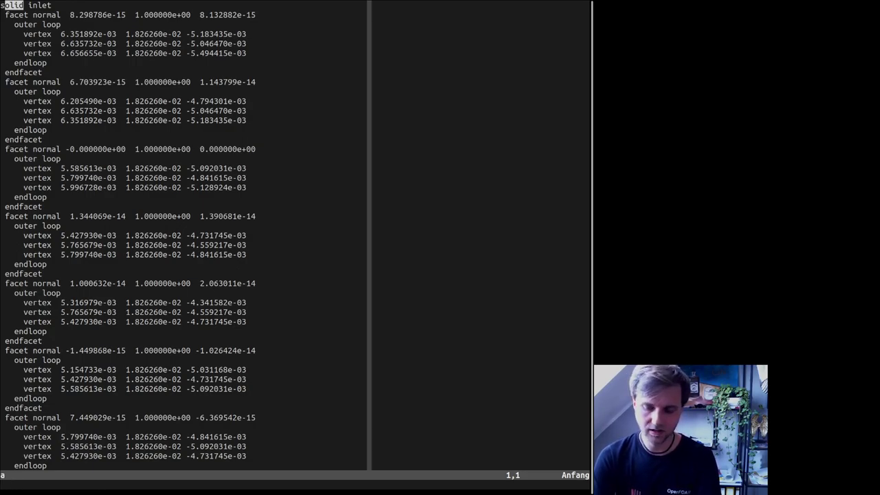
{"action": "key", "text": "Return"}
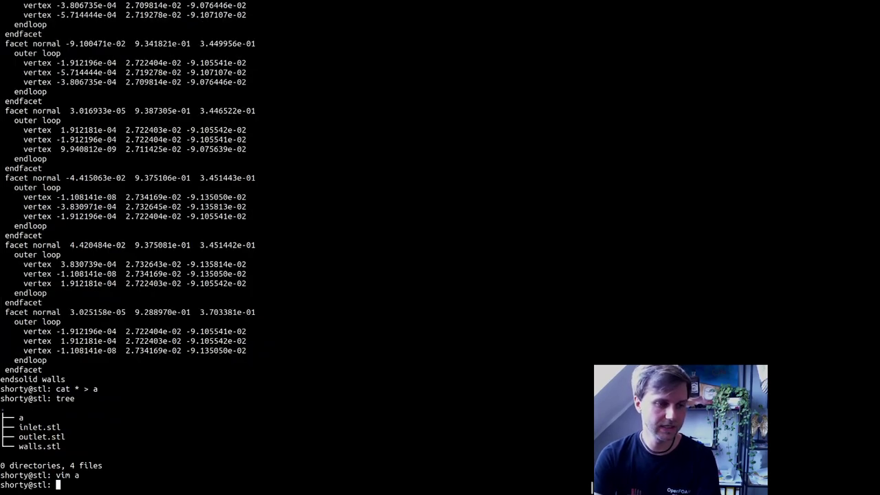
- Rename the concatenated file a to combined.stl with the mv command
{"action": "type", "text": "mv "}
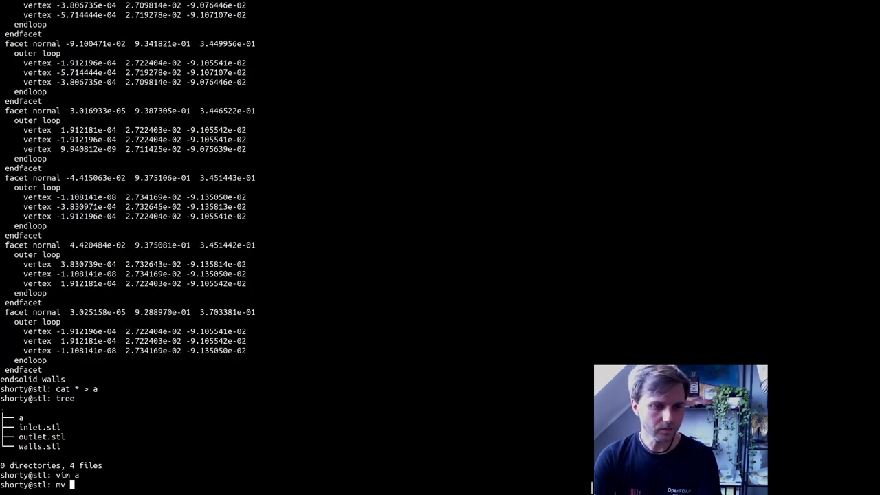
{"action": "type", "text": "a region"}
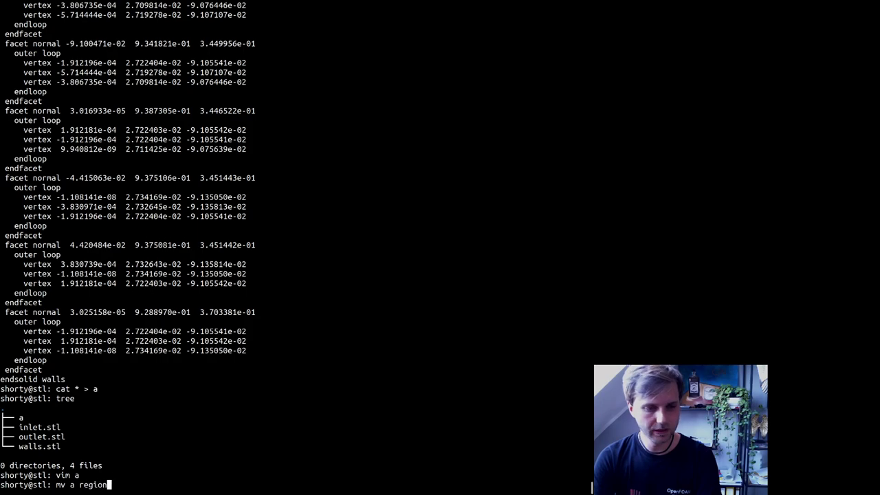
{"action": "type", "text": "STL"}
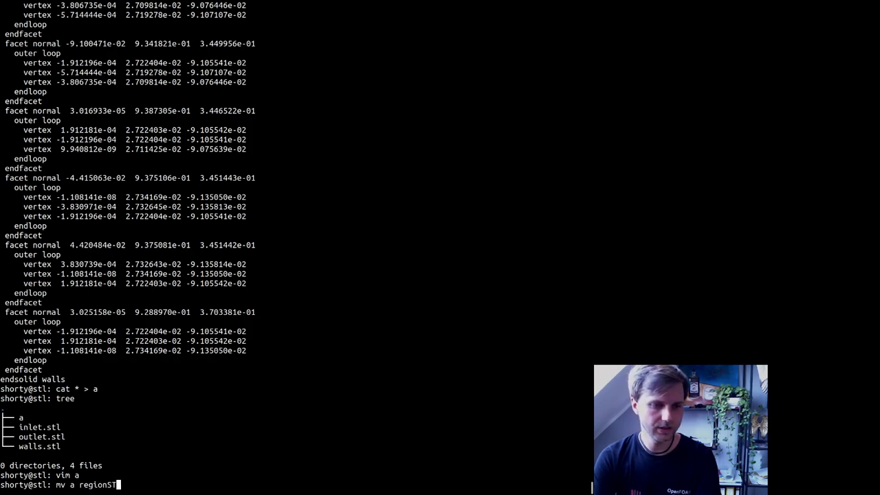
{"action": "key", "text": "BackSpace"}
{"action": "key", "text": "BackSpace"}
{"action": "key", "text": "BackSpace"}
{"action": "type", "text": "STL"}
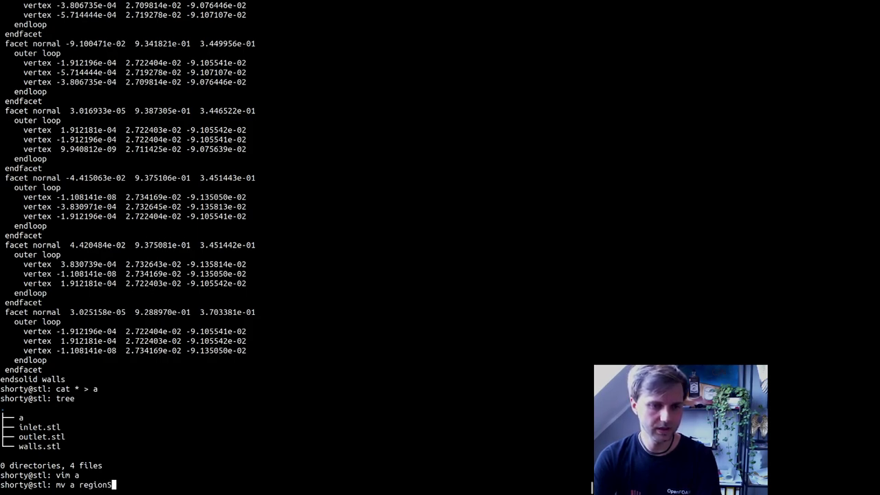
{"action": "type", "text": "."}
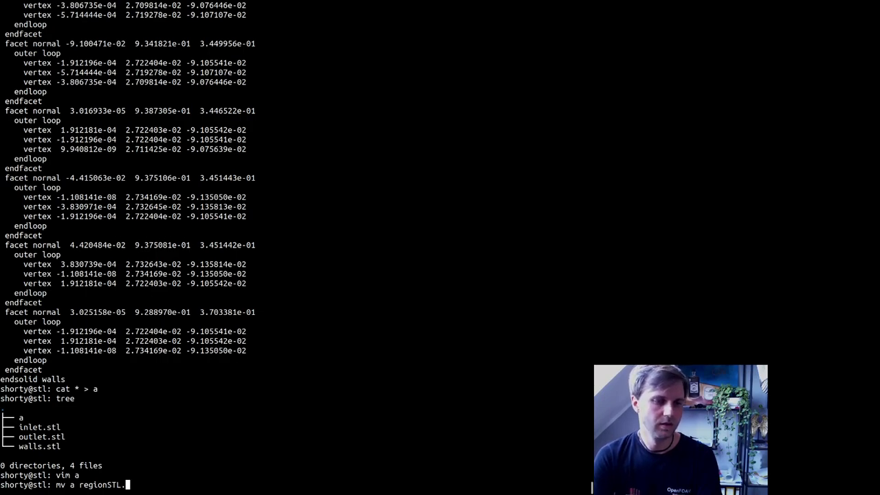
{"action": "type", "text": "stl"}
{"action": "key", "text": "Left"}
{"action": "key", "text": "Left"}
{"action": "key", "text": "Left"}
{"action": "key", "text": "Left"}
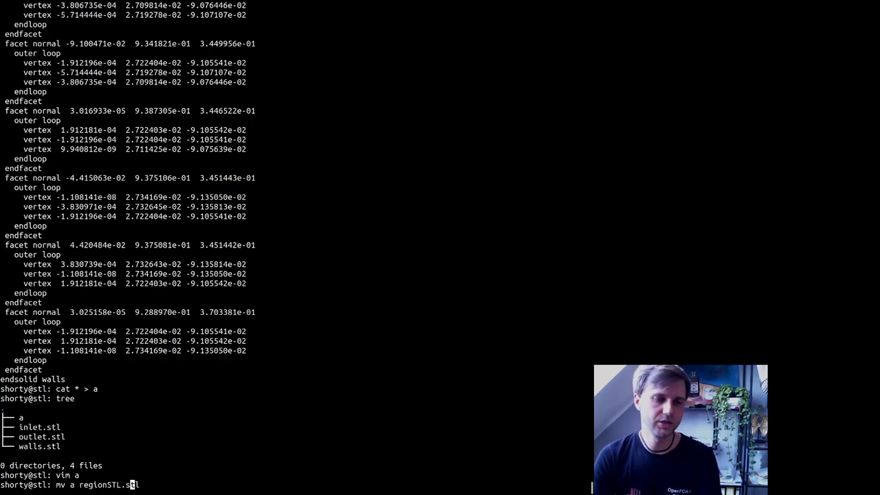
{"action": "key", "text": "BackSpace"}
{"action": "key", "text": "BackSpace"}
{"action": "key", "text": "BackSpace"}
{"action": "key", "text": "BackSpace"}
{"action": "key", "text": "BackSpace"}
{"action": "key", "text": "BackSpace"}
{"action": "key", "text": "BackSpace"}
{"action": "key", "text": "BackSpace"}
{"action": "key", "text": "BackSpace"}
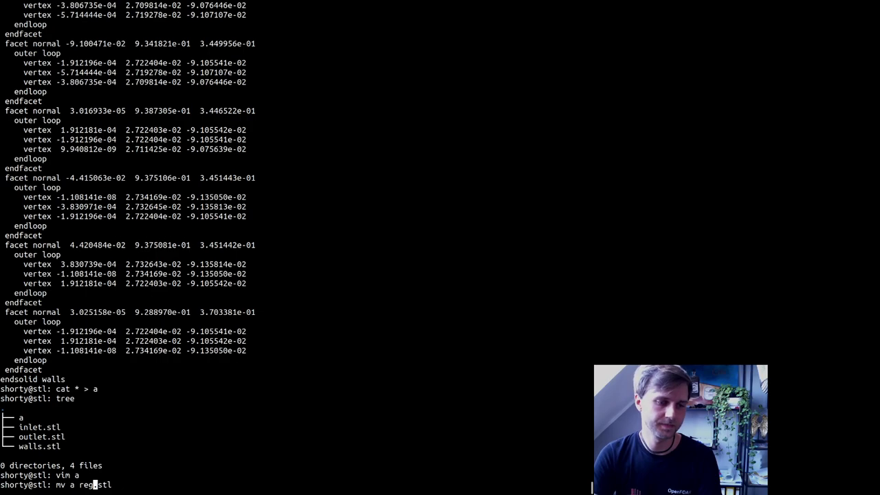
{"action": "type", "text": "combined"}
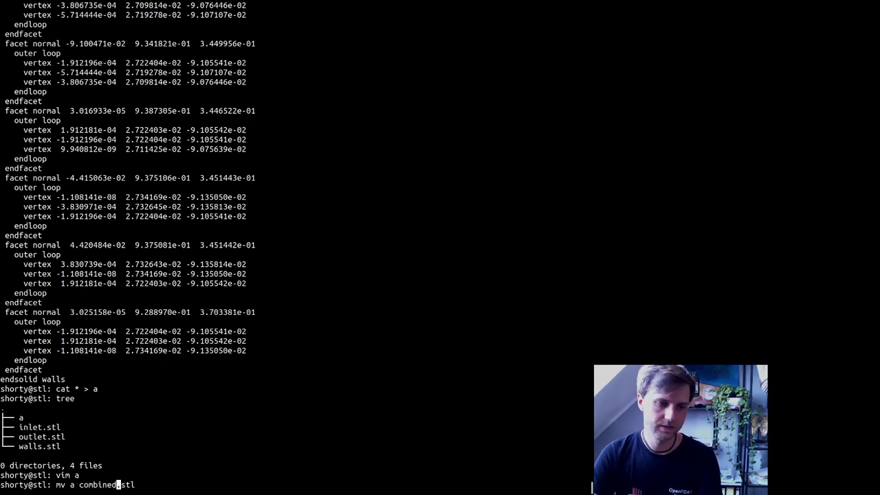
{"action": "key", "text": "Return"}
- Switch to ParaView and load combined.stl from the cad/stl folder
{"action": "key", "text": "super"}
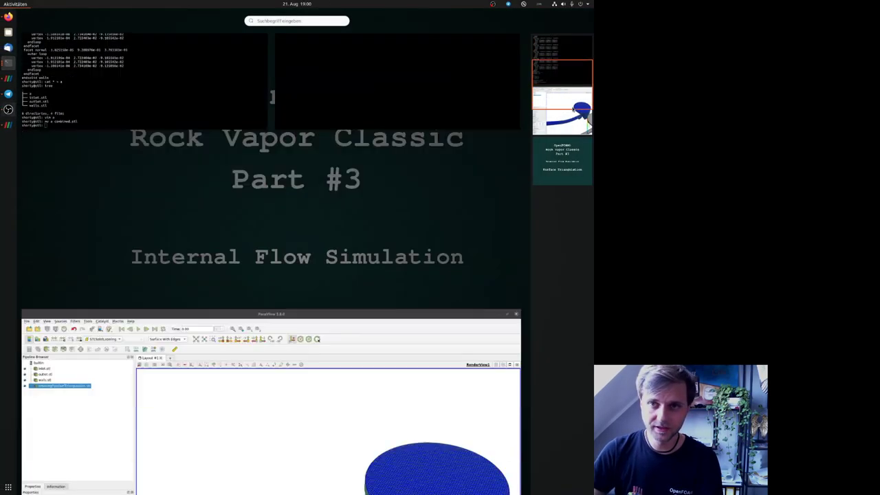
{"action": "left_click", "coordinate": [321, 293]}
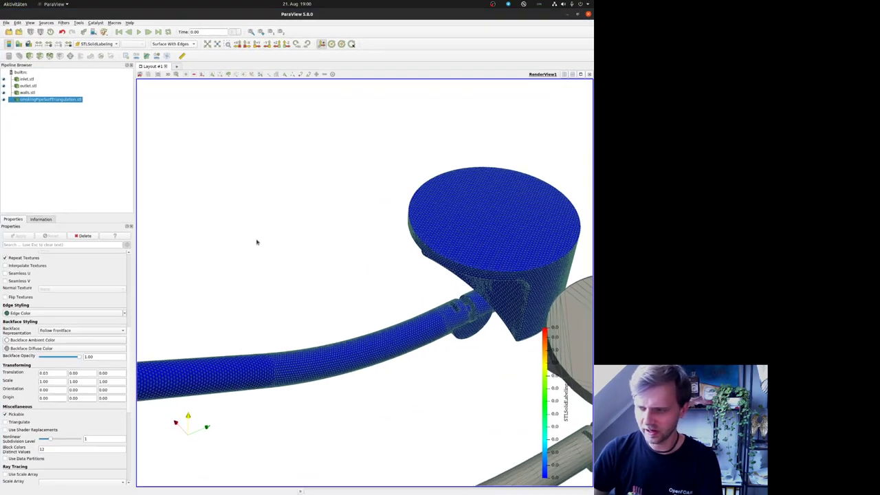
{"action": "left_click", "coordinate": [8, 32]}
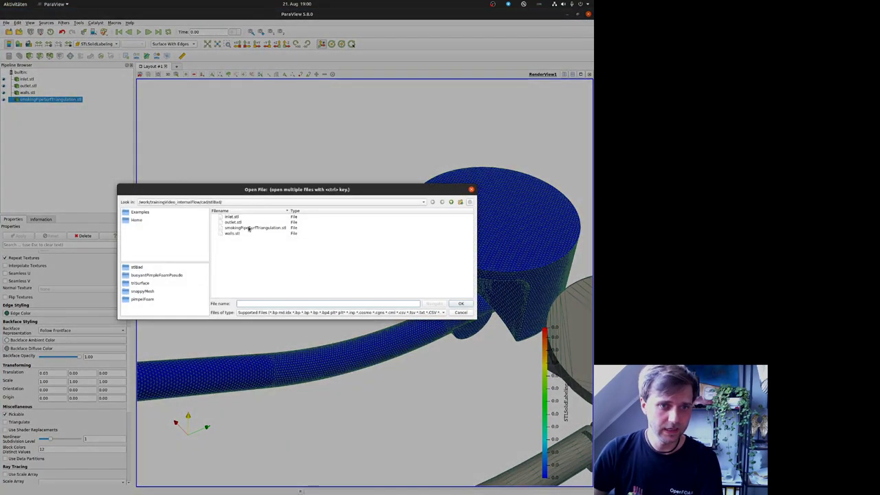
{"action": "left_click", "coordinate": [450, 202]}
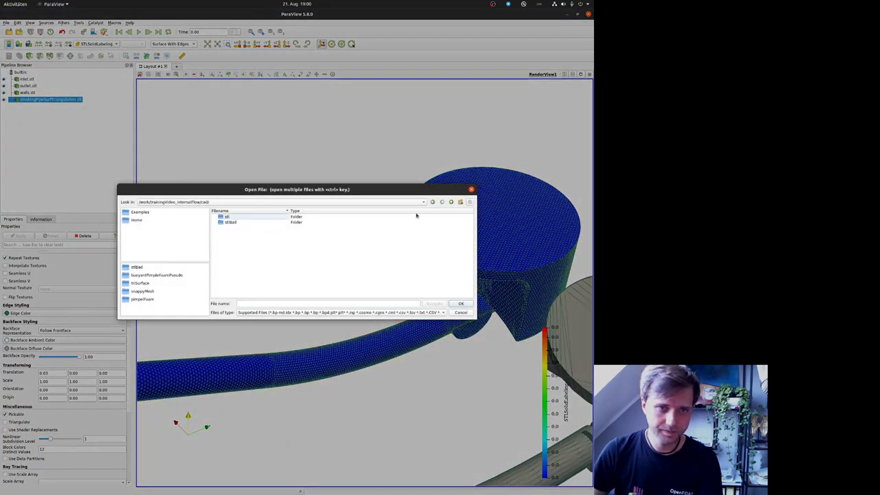
{"action": "double_click", "coordinate": [239, 218]}
{"action": "double_click", "coordinate": [236, 217]}
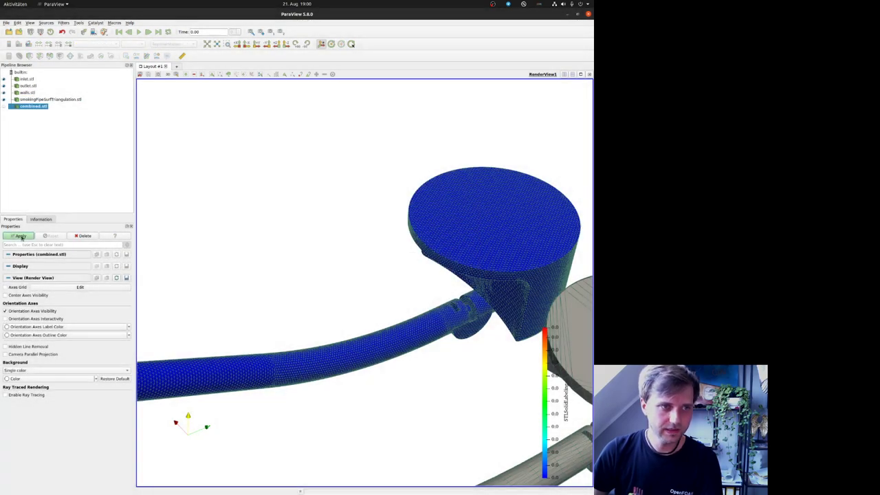
{"action": "left_click", "coordinate": [20, 235]}
- Hide smokingPipeSurfTriangulation.stl, walls.stl, outlet.stl and inlet.stl so only combined.stl is displayed
{"action": "left_click", "coordinate": [4, 99]}
{"action": "left_click", "coordinate": [4, 93]}
{"action": "left_click", "coordinate": [4, 85]}
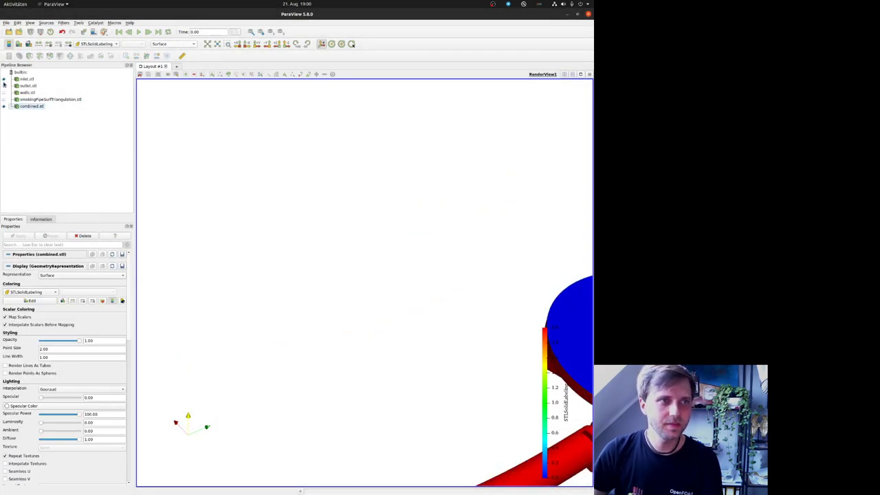
{"action": "left_click", "coordinate": [4, 79]}
{"action": "scroll", "coordinate": [478, 332], "scroll_direction": "down", "scroll_amount": 2}
{"action": "left_click_drag", "start_coordinate": [479, 332], "coordinate": [365, 156]}
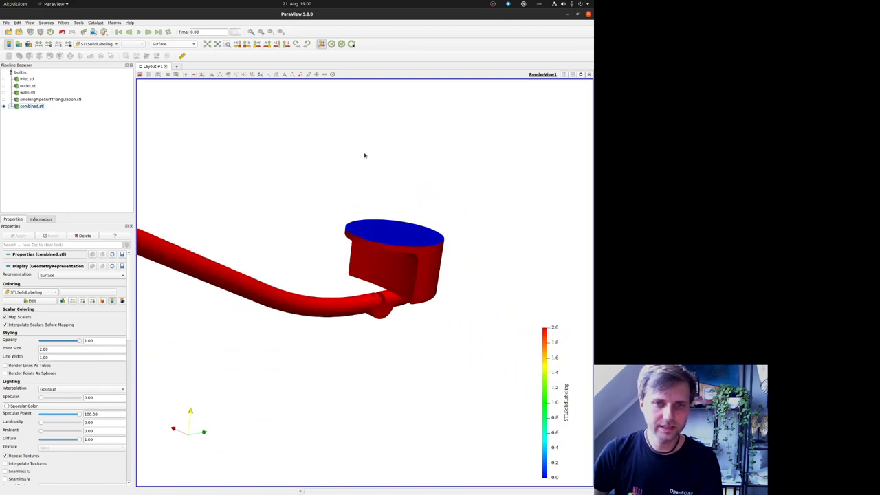
- Display combined.stl as Surface With Edges and inspect the triangulation on the bowl and stem
{"action": "left_click", "coordinate": [169, 44]}
{"action": "left_click", "coordinate": [171, 59]}
{"action": "scroll", "coordinate": [405, 224], "scroll_direction": "up", "scroll_amount": 5}
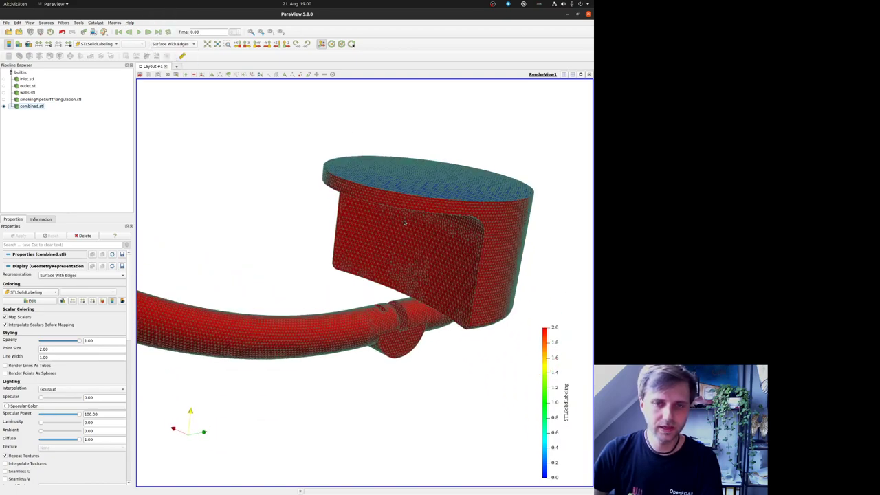
{"action": "left_click_drag", "start_coordinate": [324, 303], "coordinate": [311, 361]}
{"action": "scroll", "coordinate": [296, 303], "scroll_direction": "down", "scroll_amount": 3}
{"action": "left_click_drag", "start_coordinate": [296, 303], "coordinate": [405, 289]}
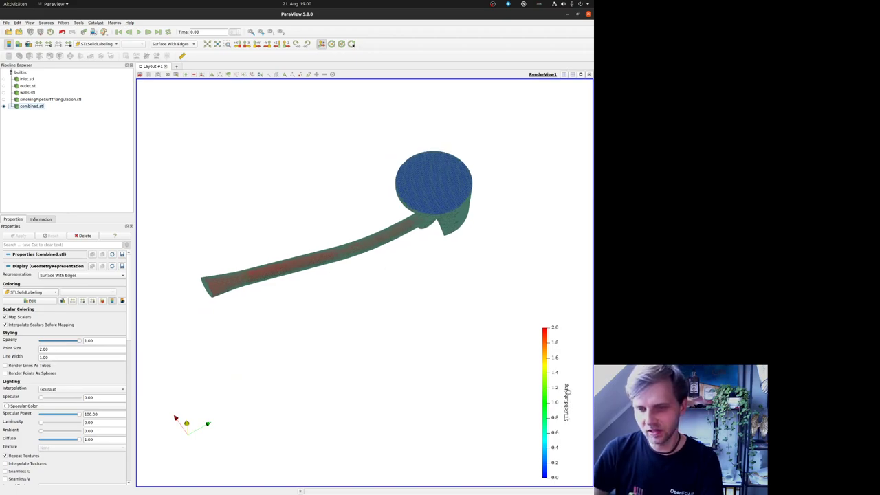
{"action": "left_click_drag", "start_coordinate": [365, 230], "coordinate": [372, 202]}
- Return combined.stl to the Surface representation and examine its inlet, outlet and wall regions coloured by STLSolidLabeling
{"action": "left_click", "coordinate": [172, 44]}
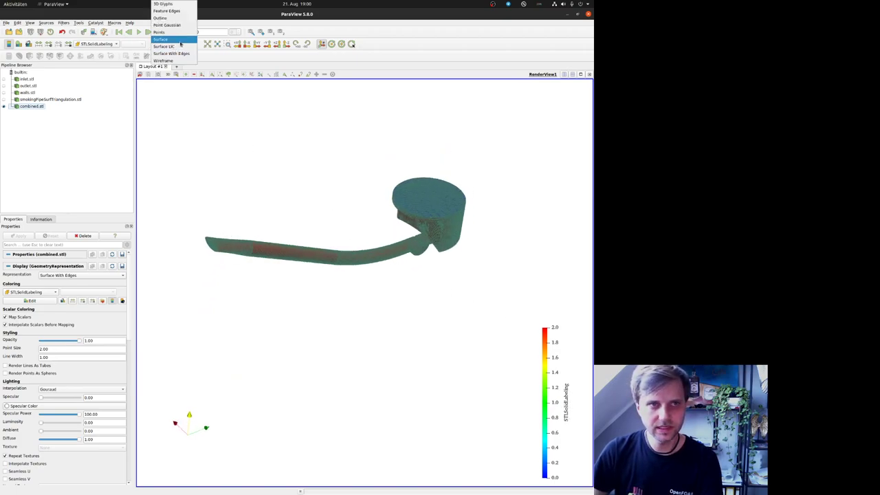
{"action": "left_click", "coordinate": [175, 37]}
{"action": "scroll", "coordinate": [263, 253], "scroll_direction": "up", "scroll_amount": 2}
{"action": "scroll", "coordinate": [264, 253], "scroll_direction": "down", "scroll_amount": 1}
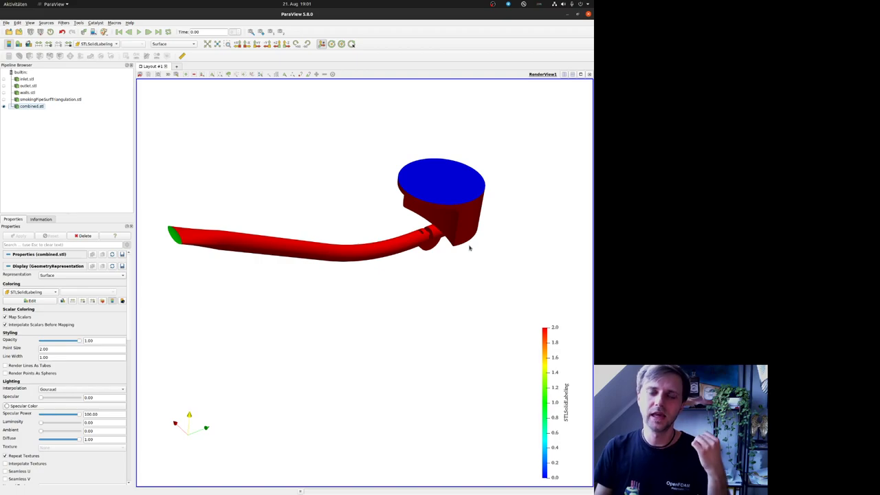
{"action": "left_click_drag", "start_coordinate": [463, 247], "coordinate": [444, 252]}
{"action": "middle_click_drag", "start_coordinate": [425, 223], "coordinate": [436, 300]}
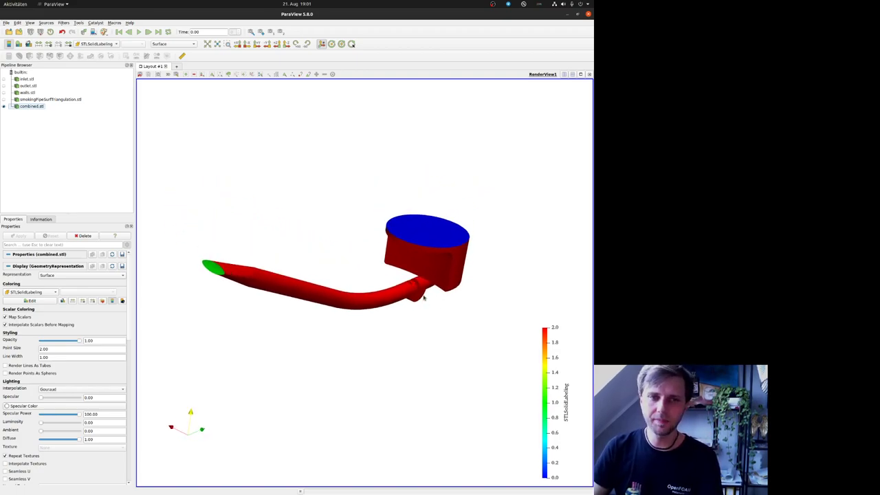